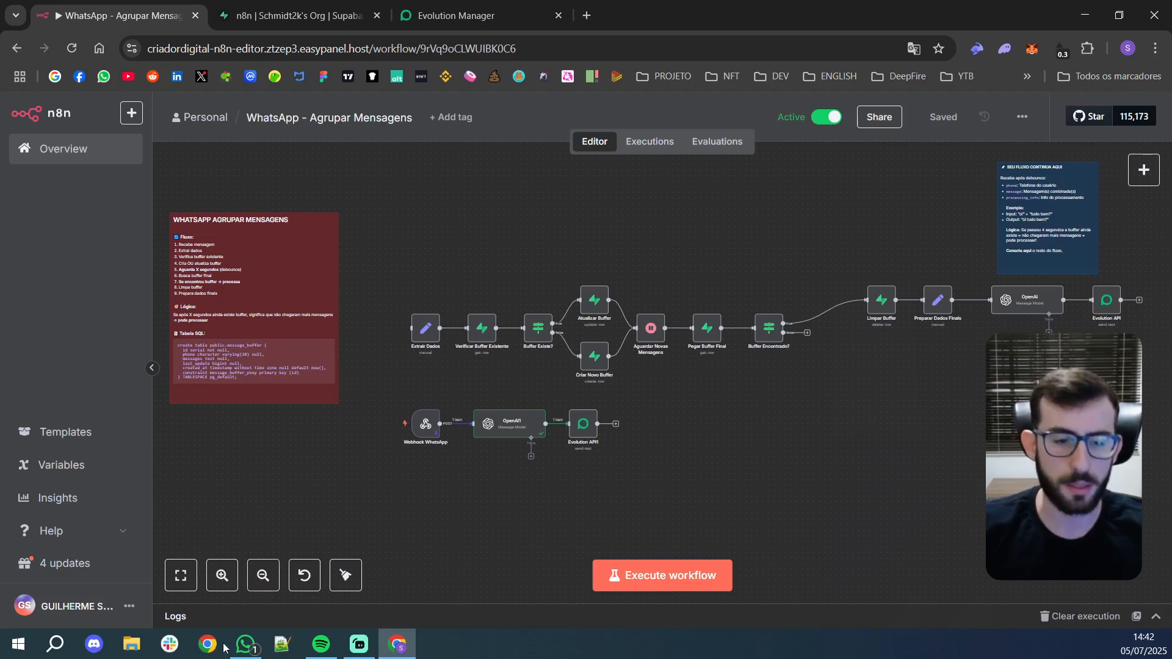
- Switch to WhatsApp and send three separate test messages in the open chat: "oi", "tudo bem" and "com você?"
left_click(246, 644)
left_click(711, 565)
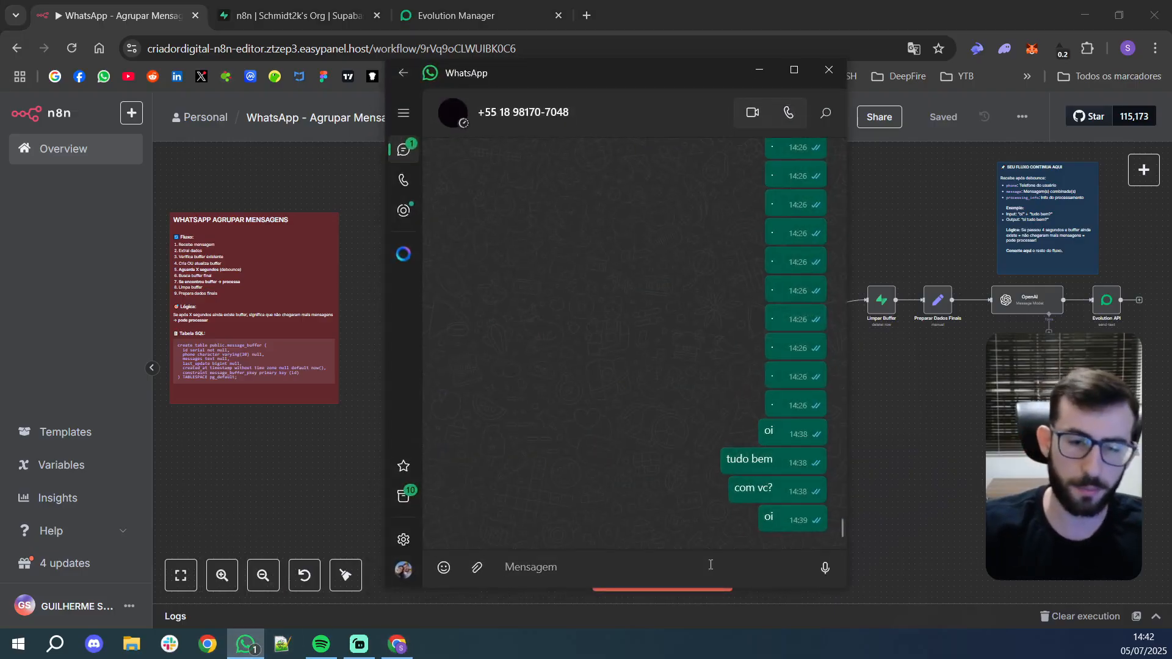
type("oi")
key("Return")
type("tudop")
key("BackSpace")
type("bem")
key("Return")
type("com voce")
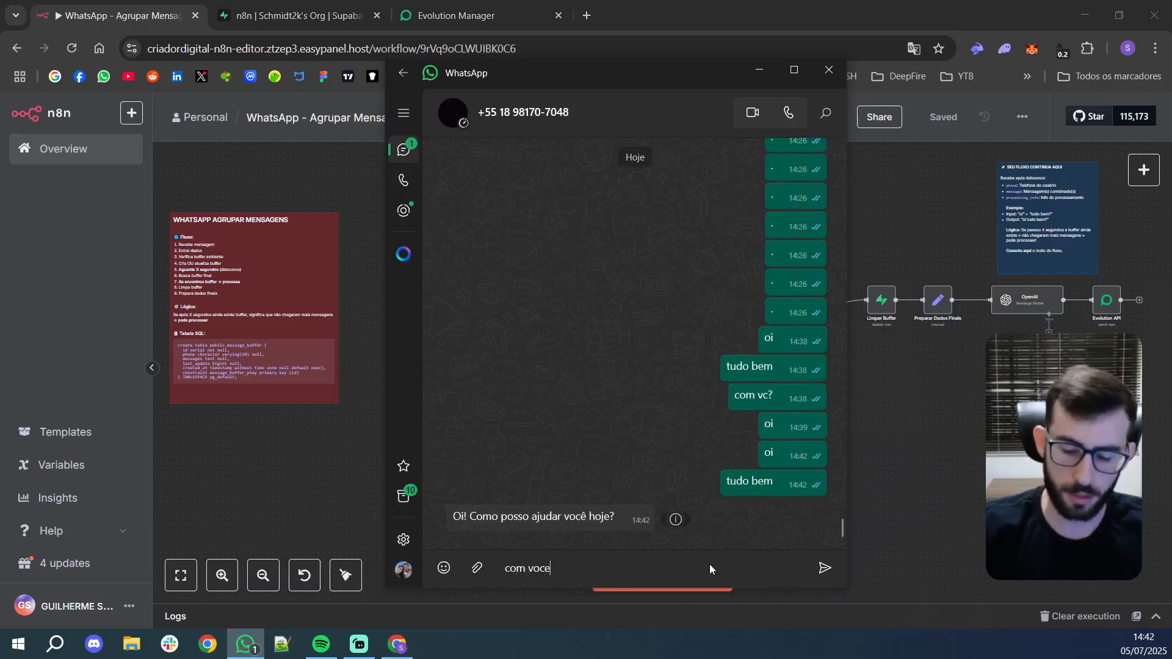
key("BackSpace")
type("ê?")
key("Return")
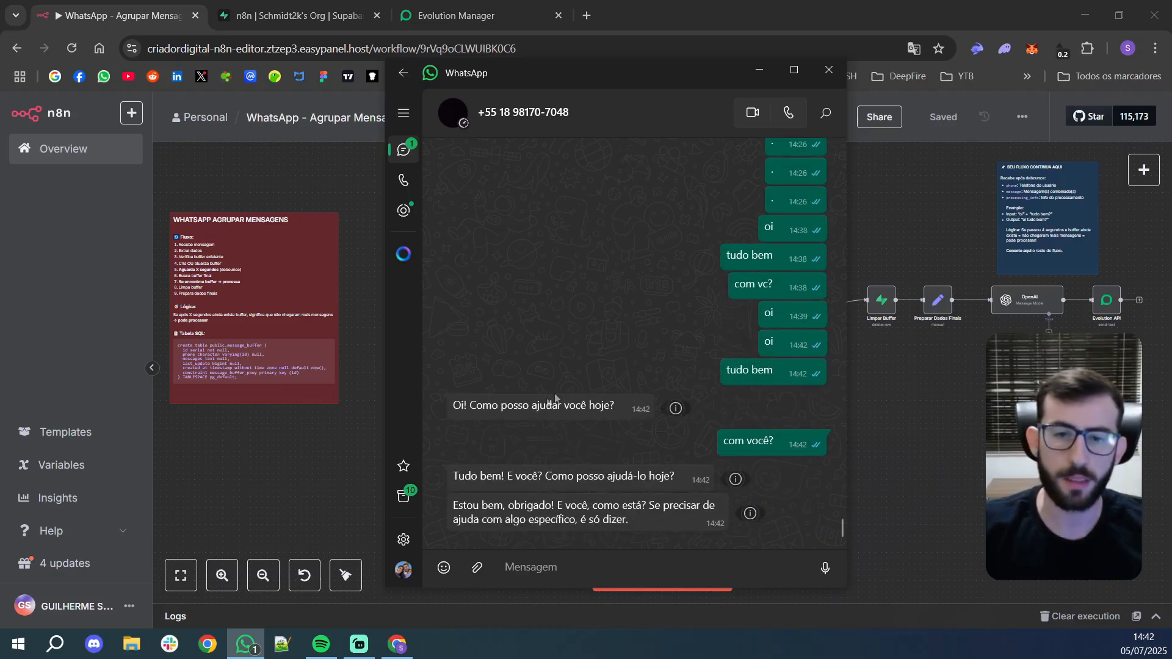
- Review the bot's replies to the test messages, then return to n8n and examine the Webhook WhatsApp, OpenAI1 and Evolution API1 branch
double_click(769, 342)
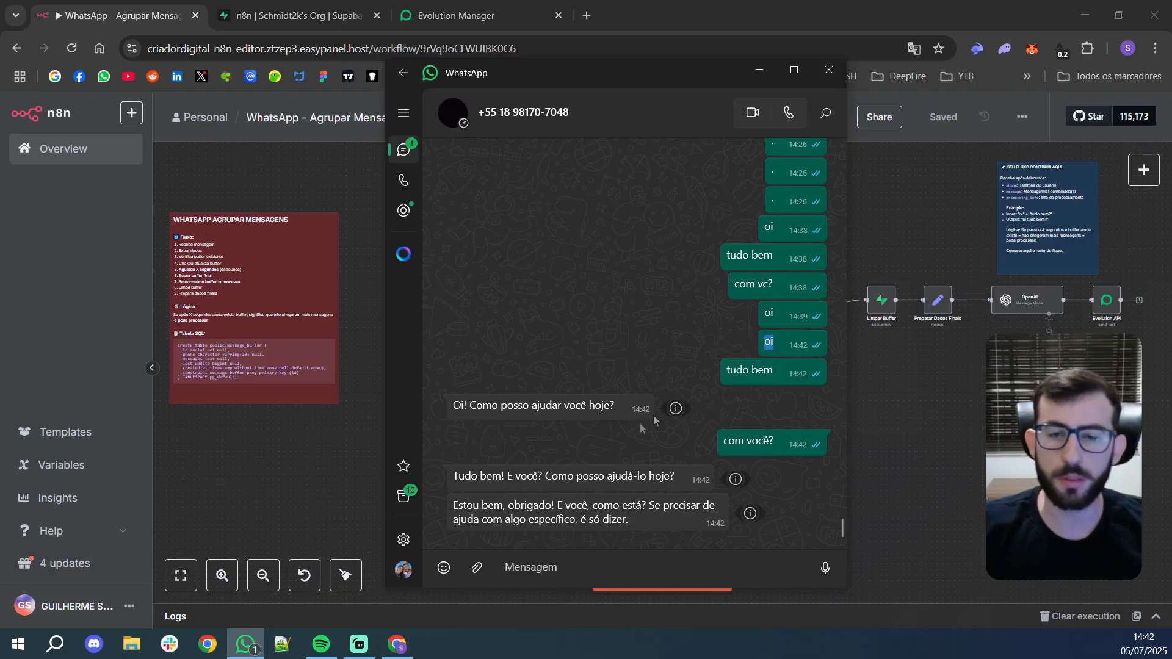
left_click_drag(730, 371, 774, 372)
left_click_drag(471, 478, 634, 478)
left_click_drag(727, 444, 822, 449)
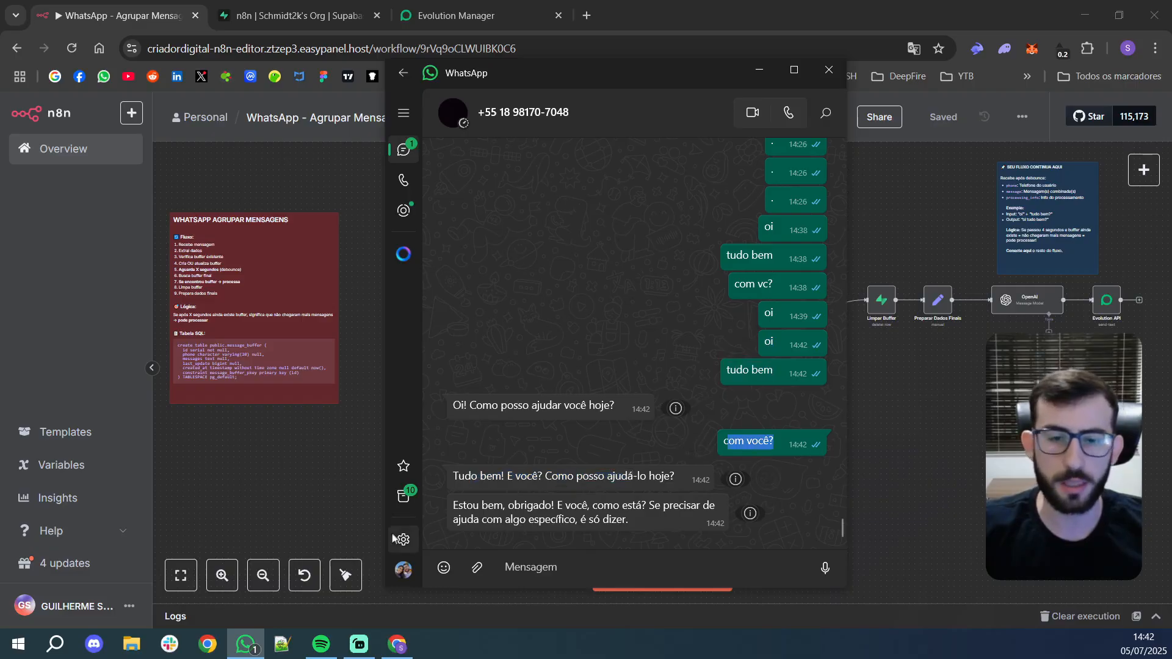
left_click_drag(454, 506, 646, 518)
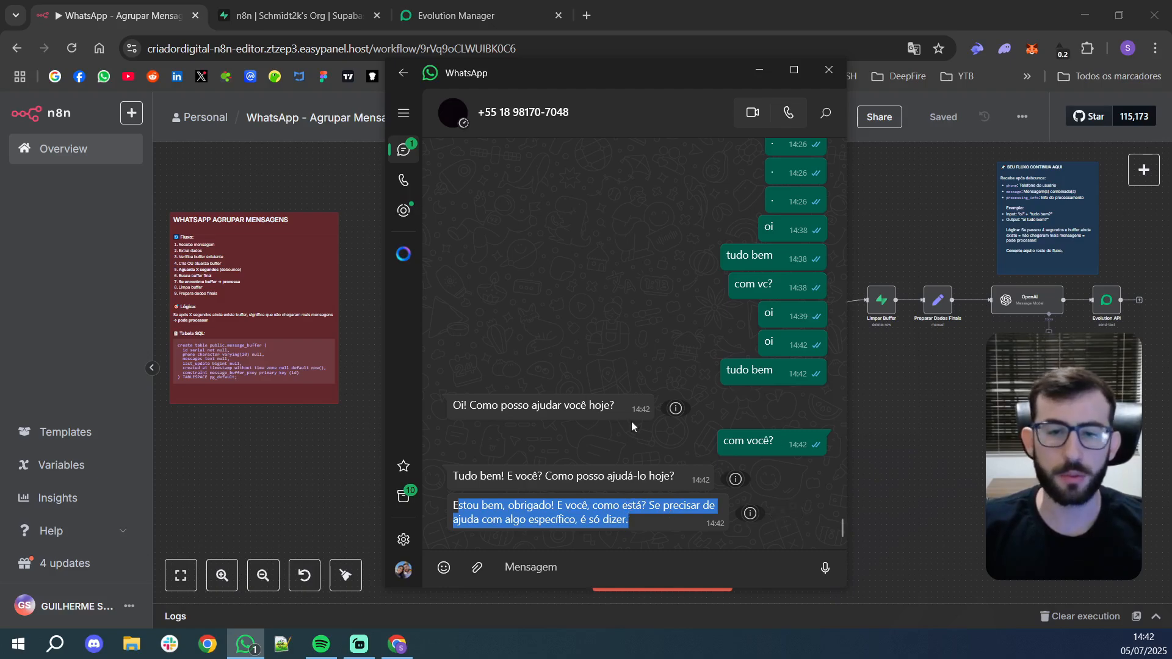
left_click(911, 436)
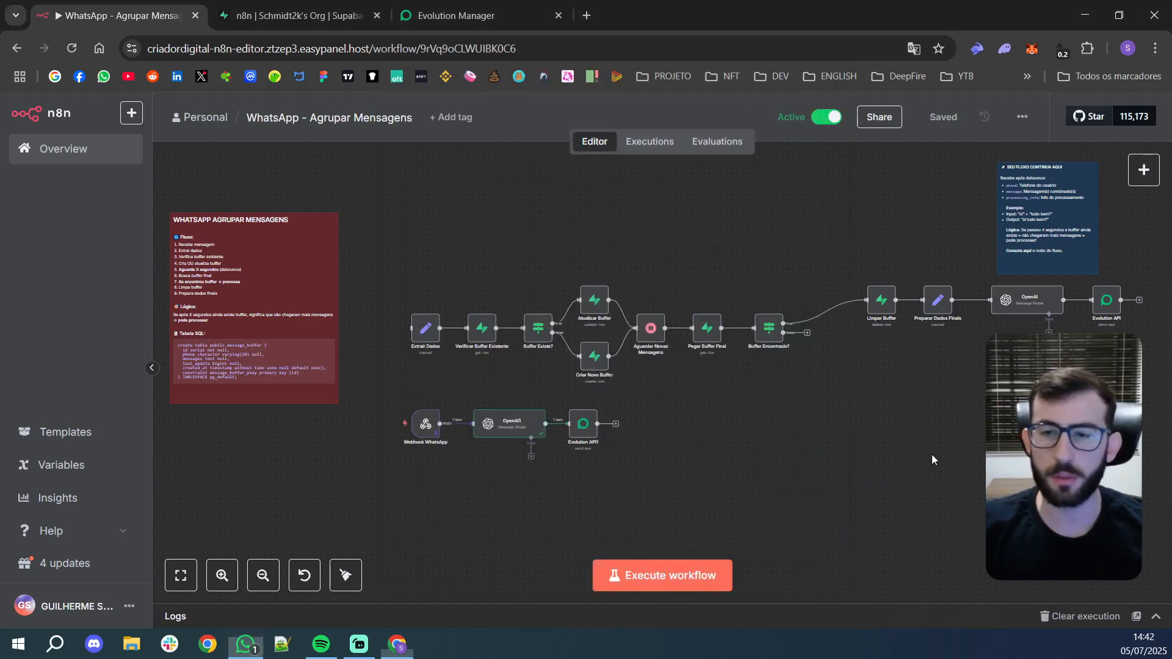
scroll(509, 427, "up", 5)
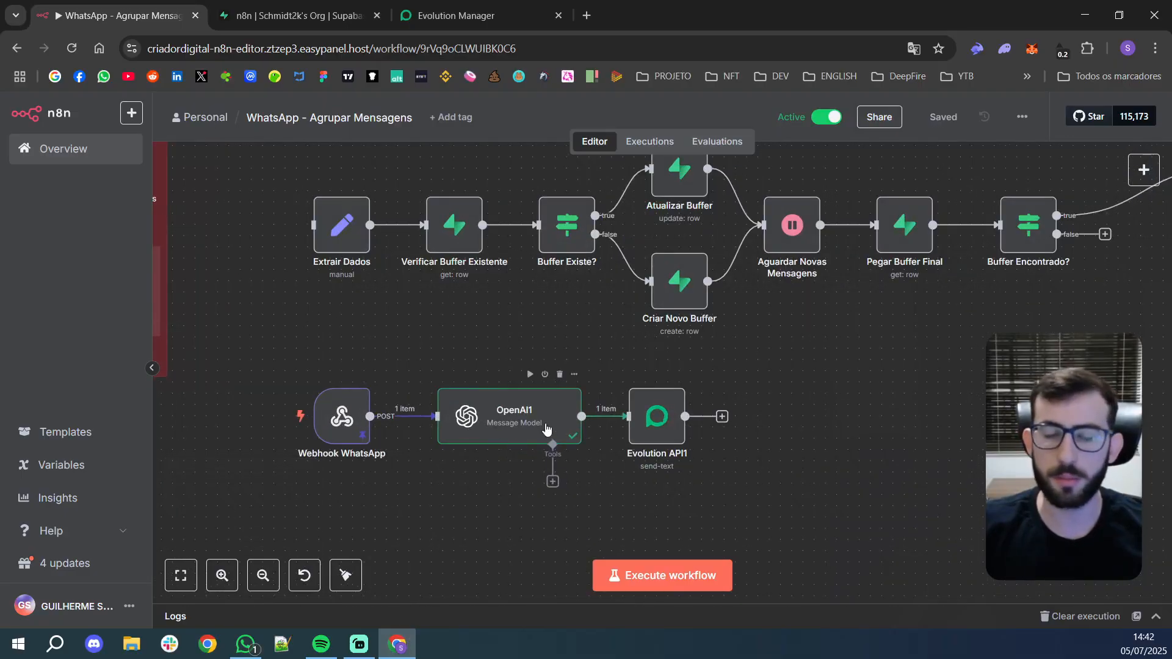
left_click(246, 644)
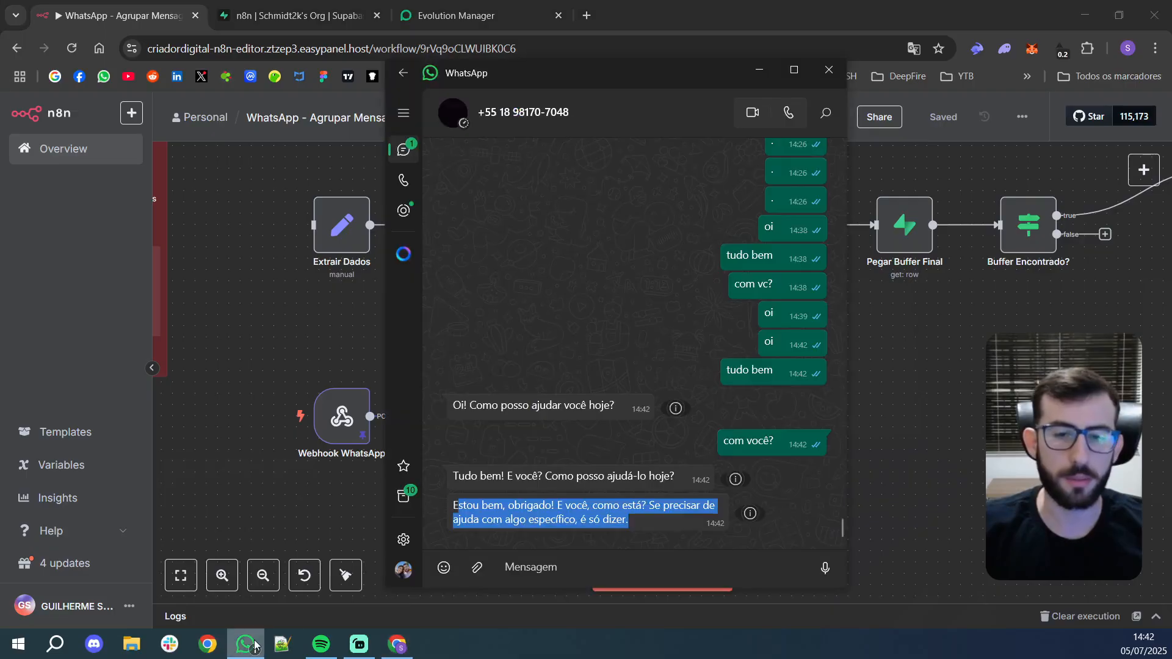
left_click(908, 428)
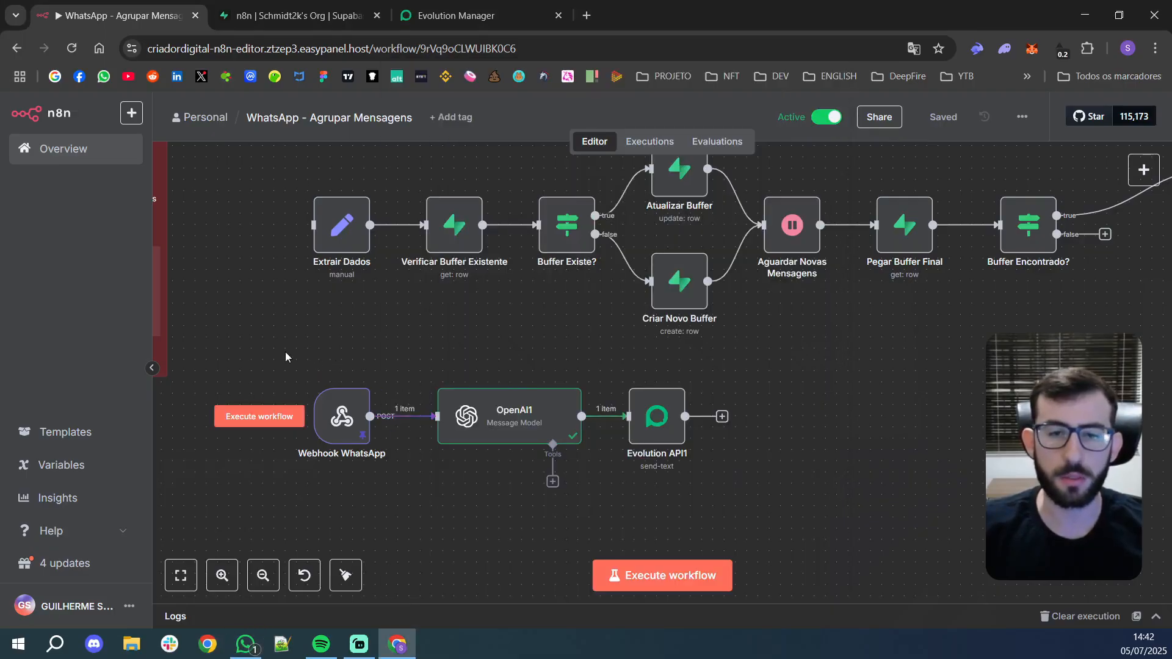
- Disconnect Webhook WhatsApp from OpenAI1, place it before Extrair Dados, connect it to that node and save the workflow
scroll(284, 352, "down", 2)
left_click_drag(276, 342, 405, 341)
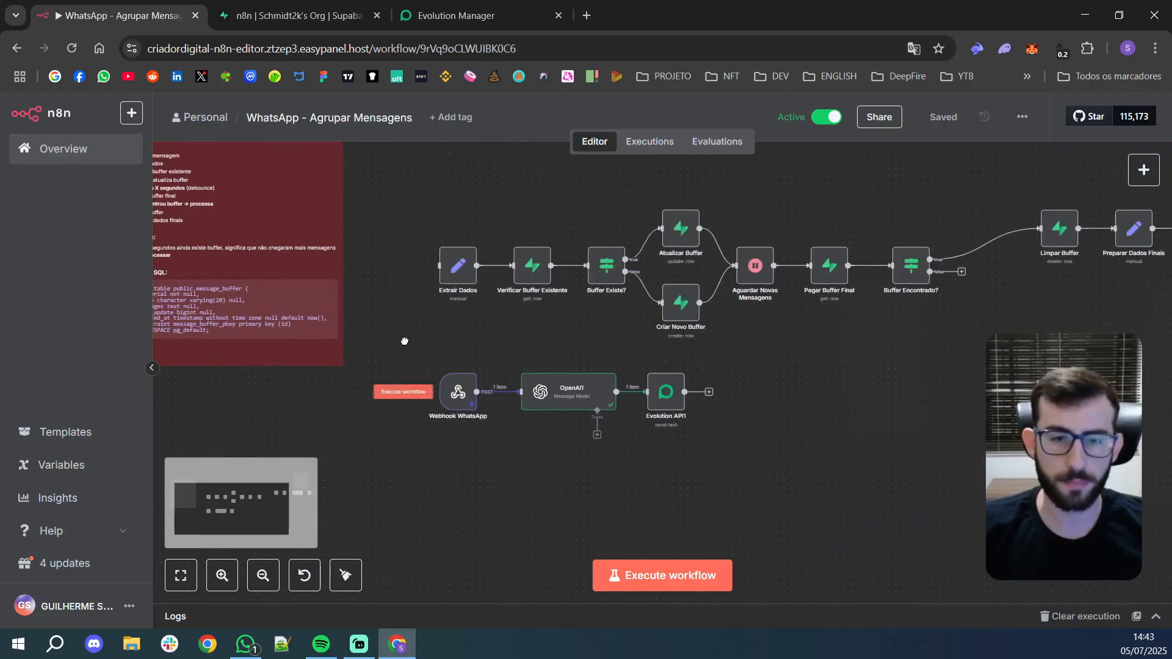
left_click(507, 394)
left_click_drag(457, 403, 446, 270)
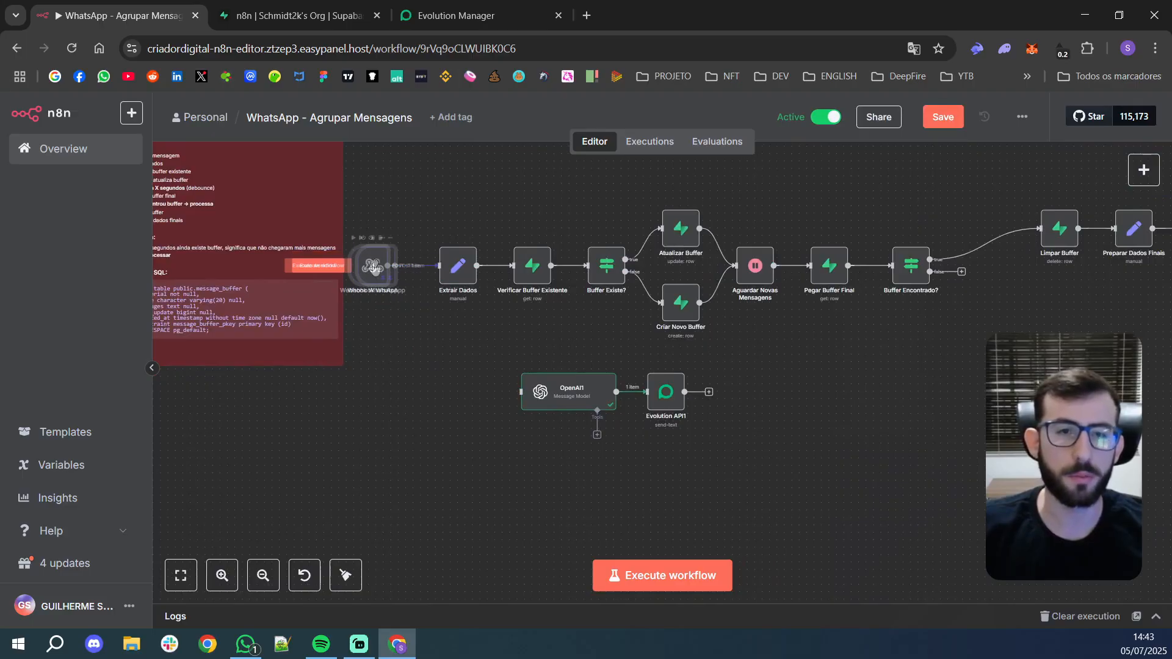
left_click(943, 117)
- Inspect the Webhook WhatsApp node's parameters and pinned output, then return to the canvas
left_click_drag(467, 383, 575, 465)
scroll(646, 446, "up", 1)
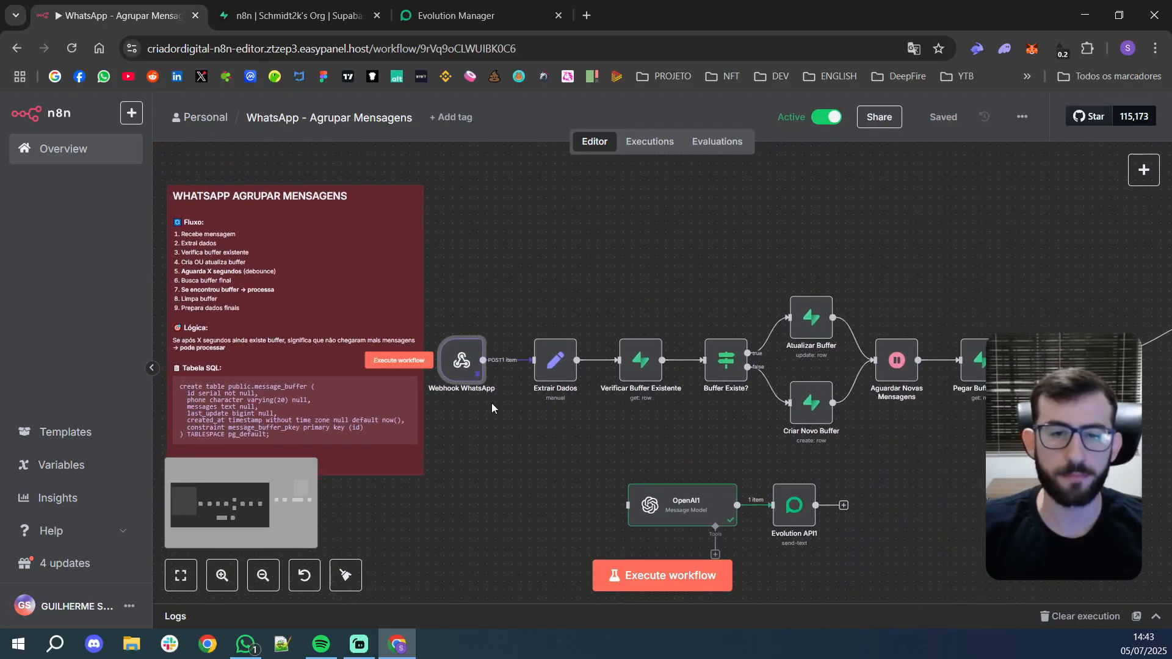
double_click(474, 369)
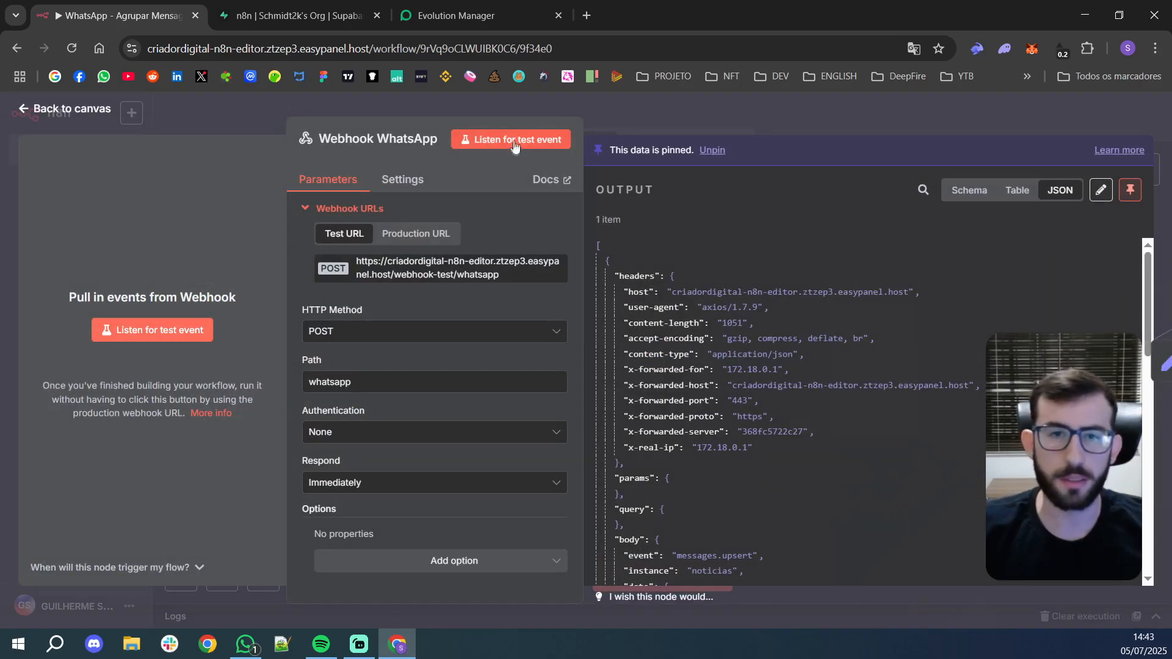
left_click(92, 111)
- Examine the phone, message and timestamp field mappings in the Extrair Dados node, then return to the canvas
left_click_drag(564, 462, 456, 450)
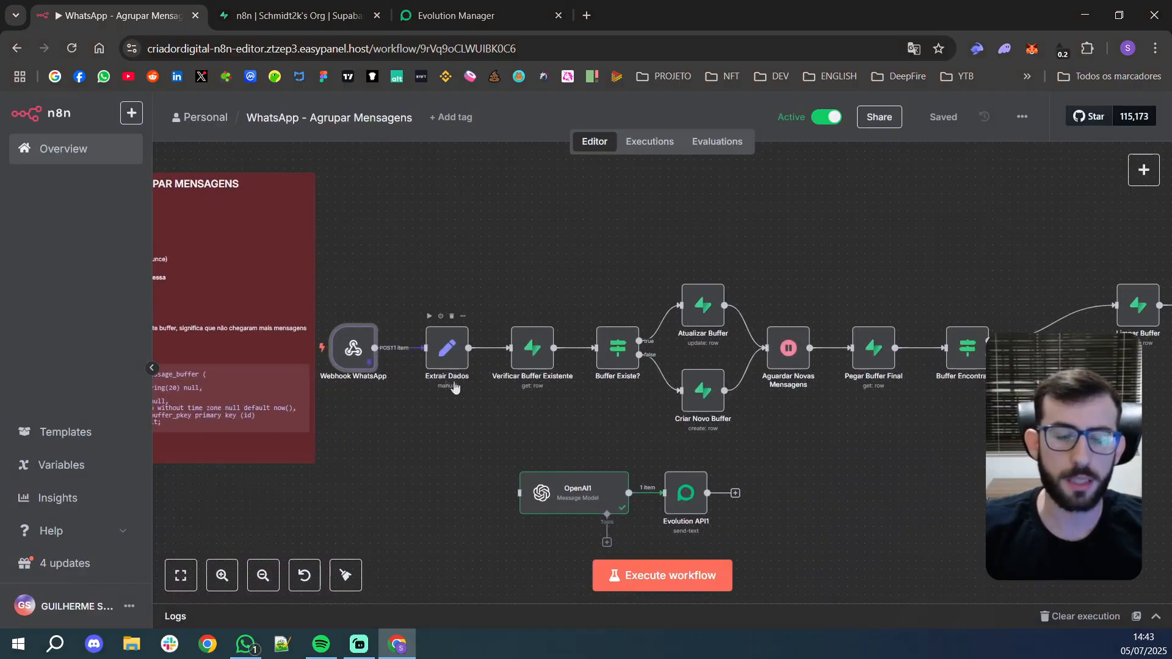
left_click(445, 345)
double_click(443, 346)
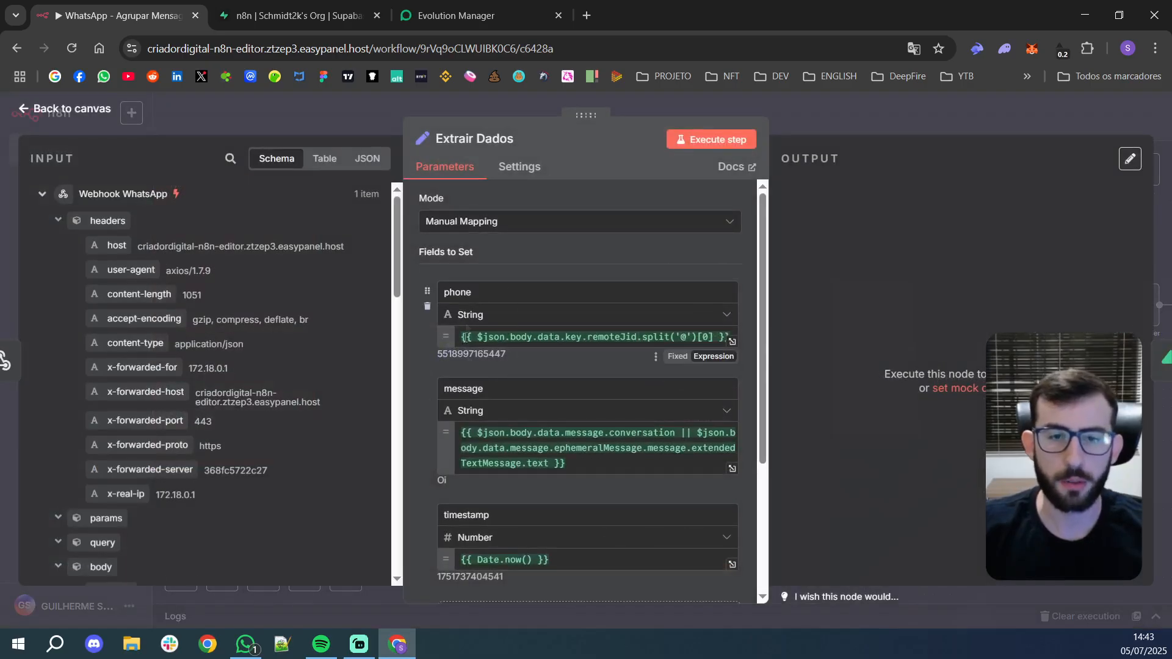
scroll(500, 344, "down", 1)
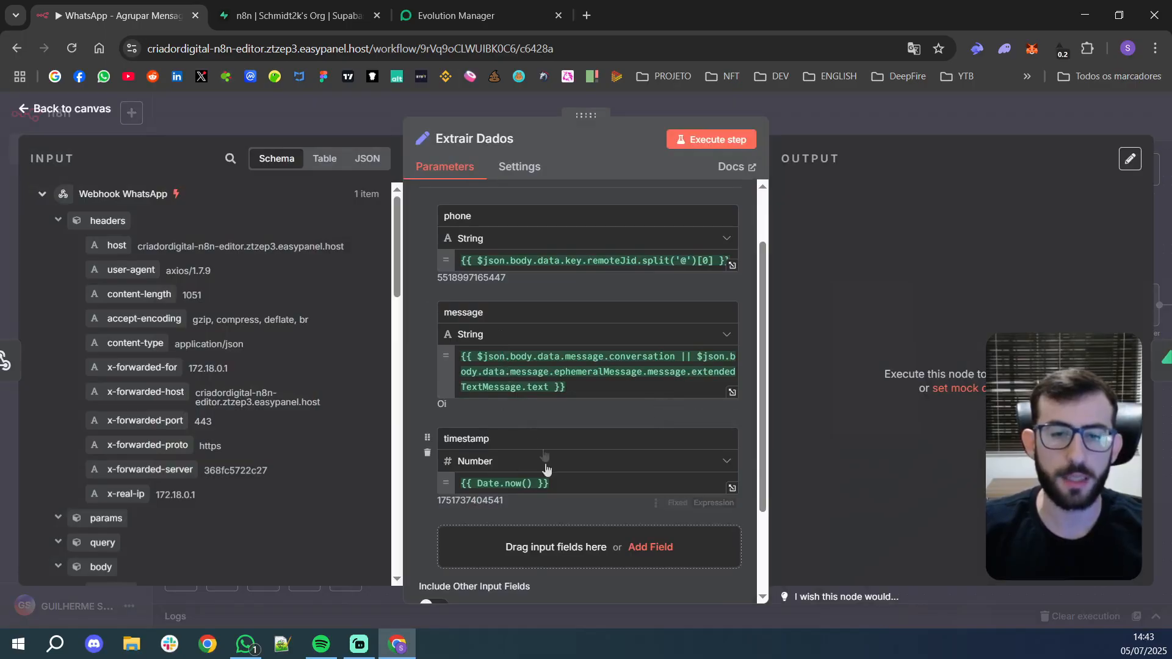
left_click_drag(504, 506, 439, 480)
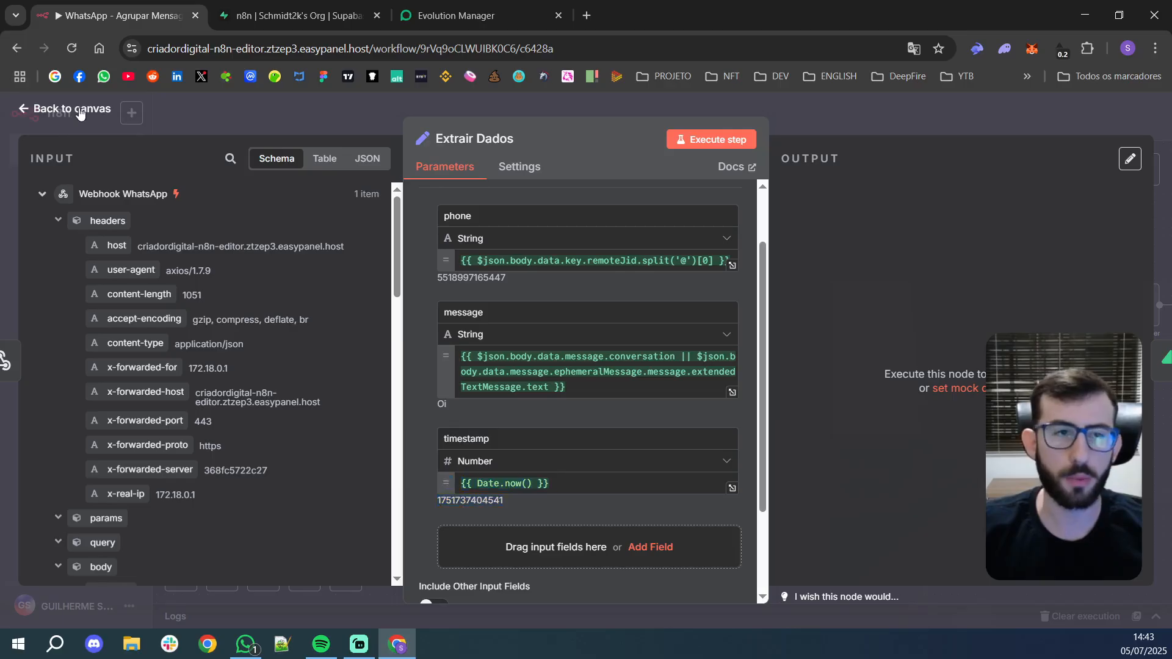
left_click(72, 109)
- Copy the public.message_buffer create table statement from the red "WhatsApp Agrupar Mensagens" sticky note
scroll(499, 385, "up", 3)
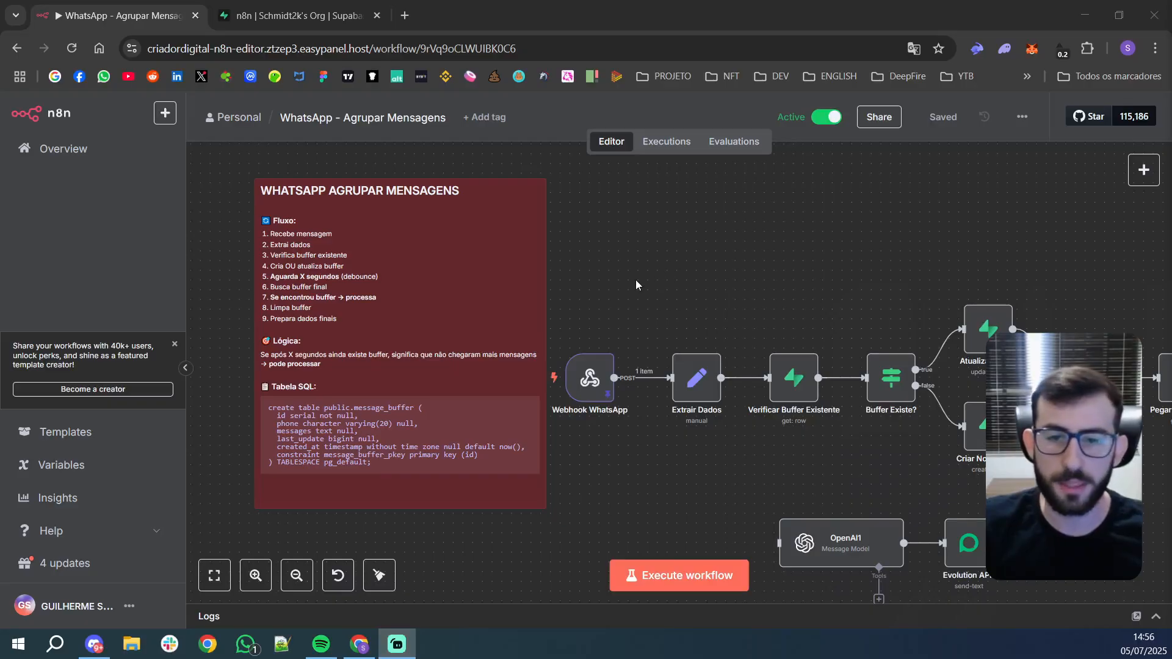
left_click_drag(641, 269, 698, 257)
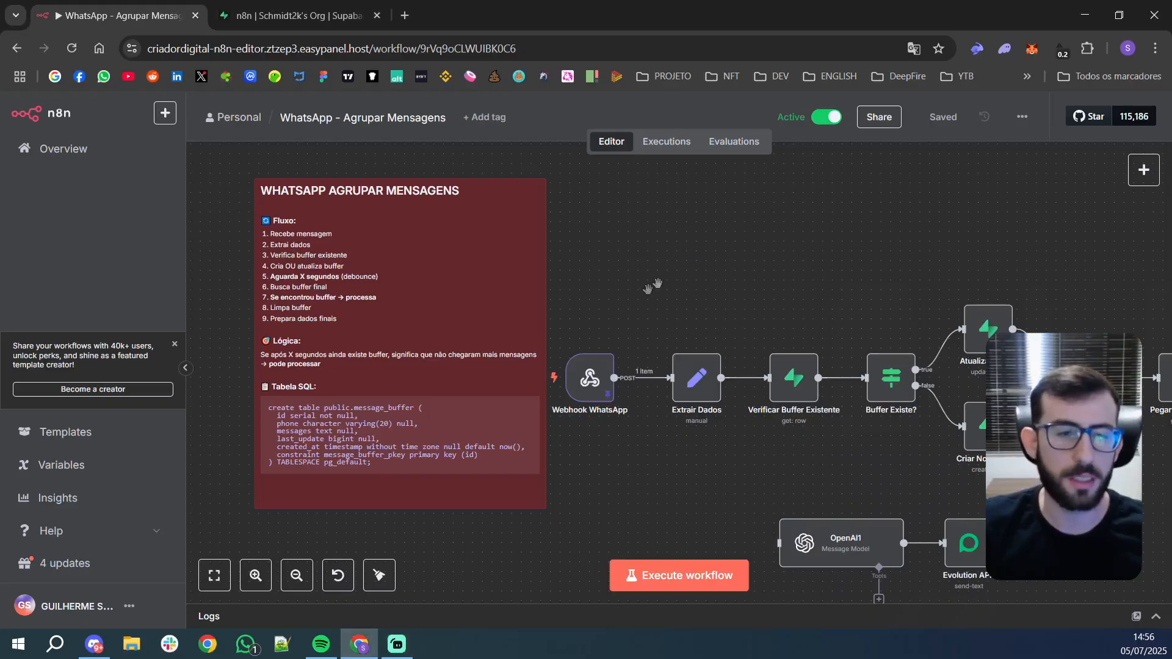
left_click_drag(647, 289, 703, 261)
left_click_drag(831, 251, 644, 249)
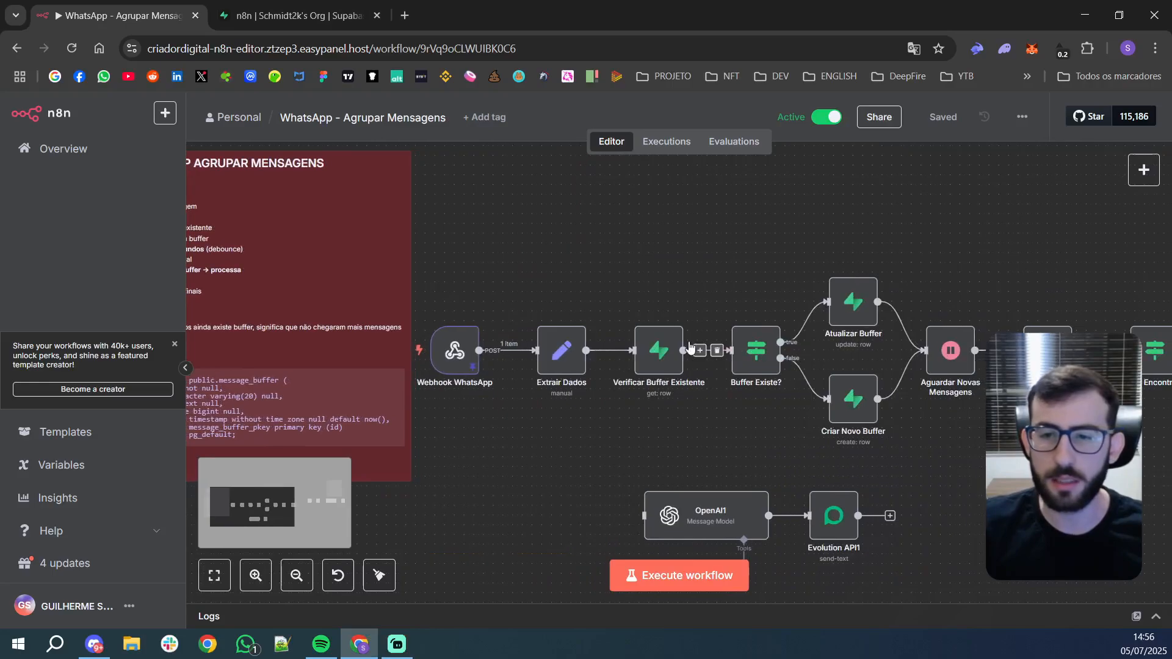
left_click_drag(535, 266, 614, 252)
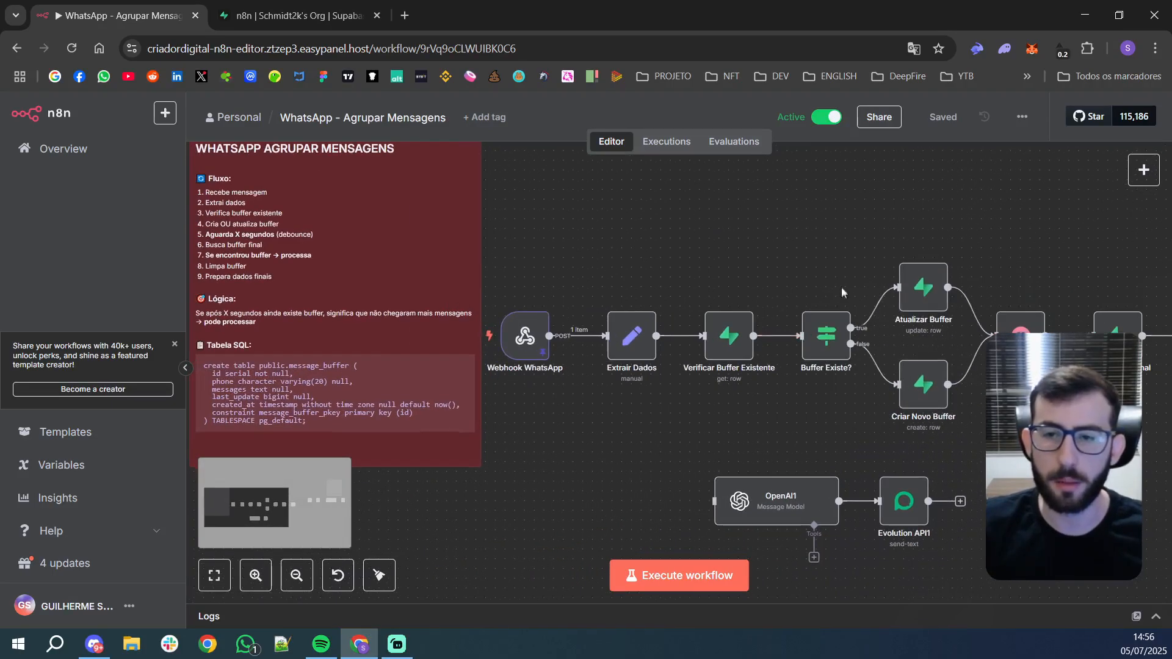
left_click_drag(639, 249, 729, 240)
scroll(663, 461, "up", 2)
left_click_drag(662, 461, 958, 458)
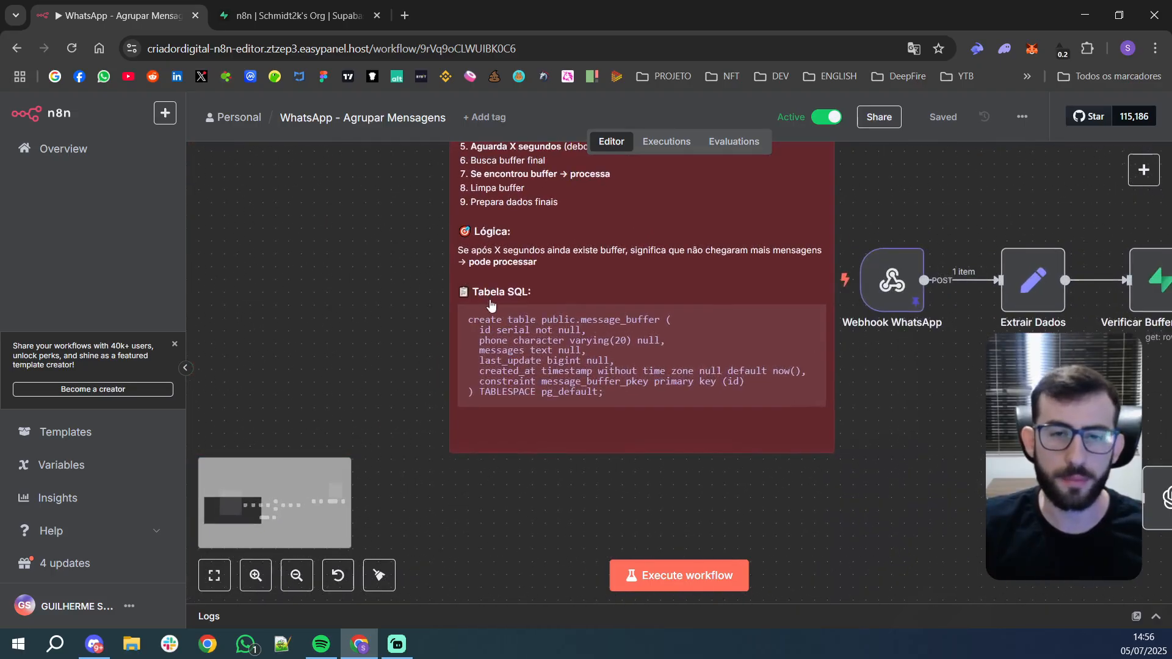
double_click(555, 365)
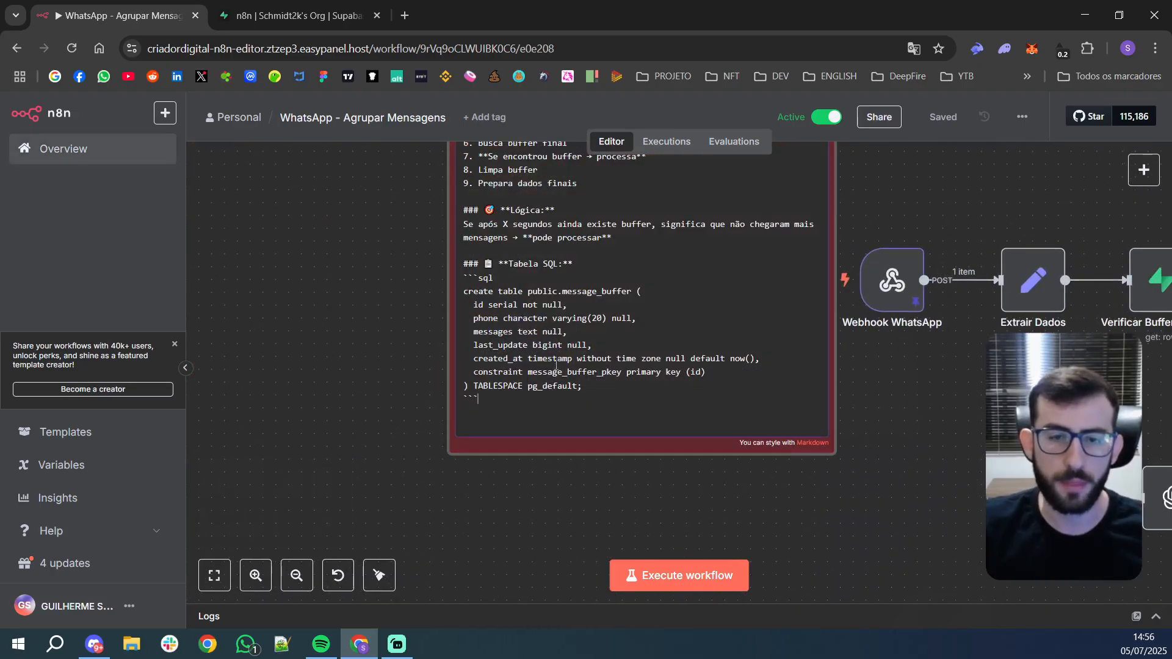
left_click_drag(565, 384, 459, 291)
key("ctrl+c")
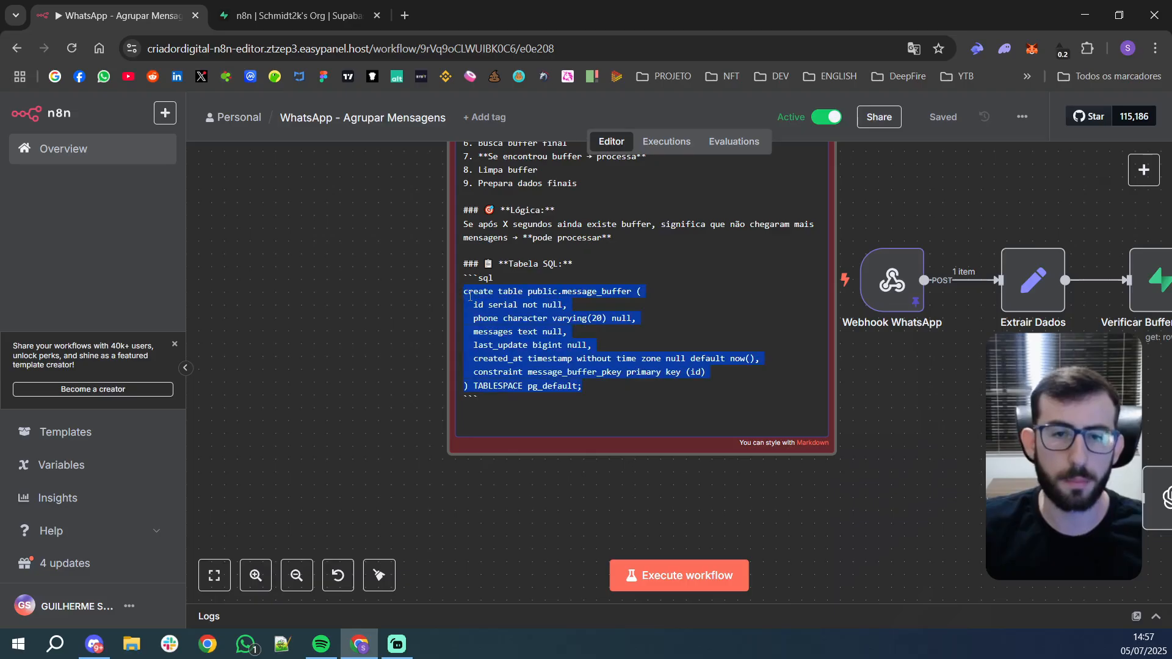
left_click(974, 479)
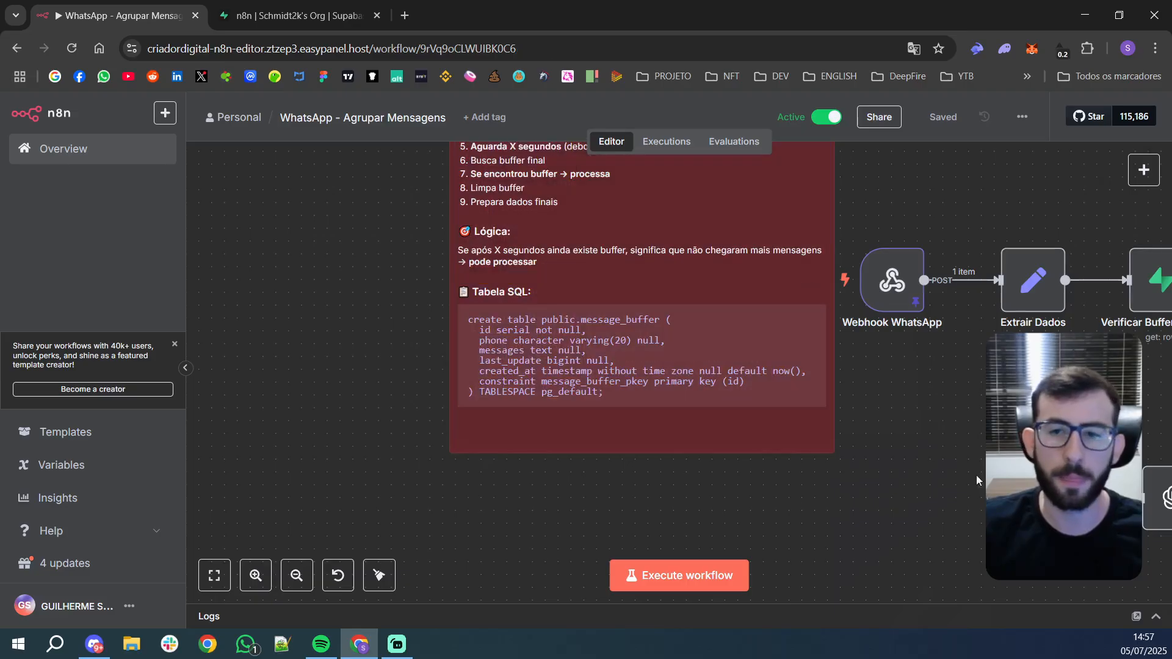
- Switch to the Supabase n8n project, open the SQL Editor and clear the Message Buffer Storage query
left_click(284, 20)
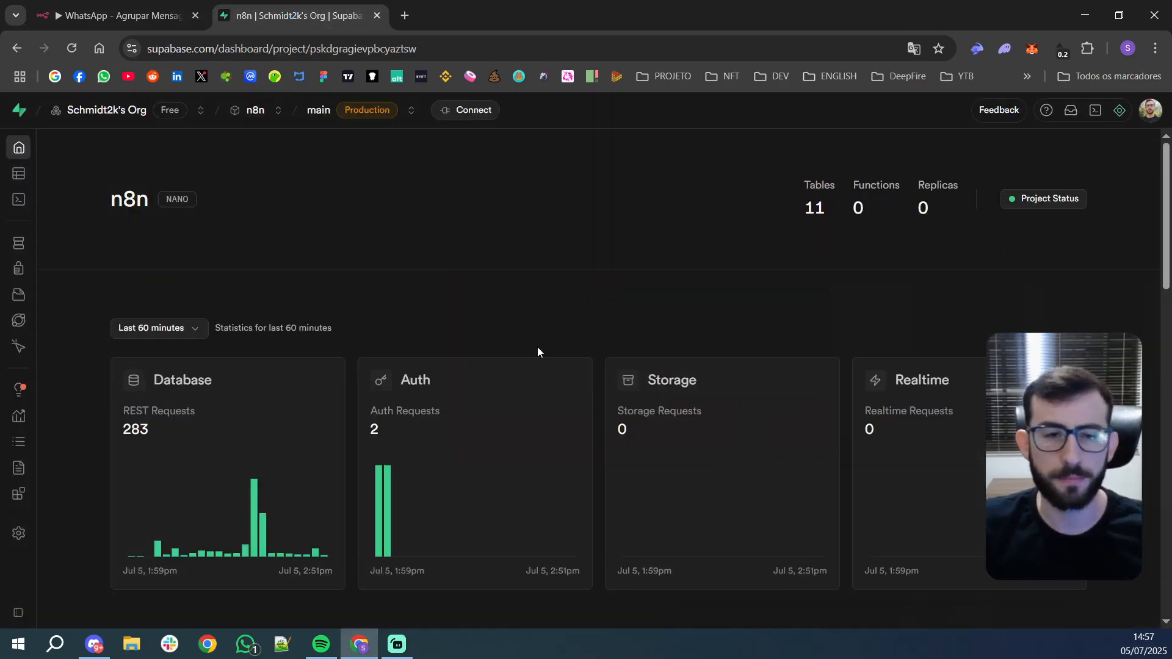
mouse_move(61, 174)
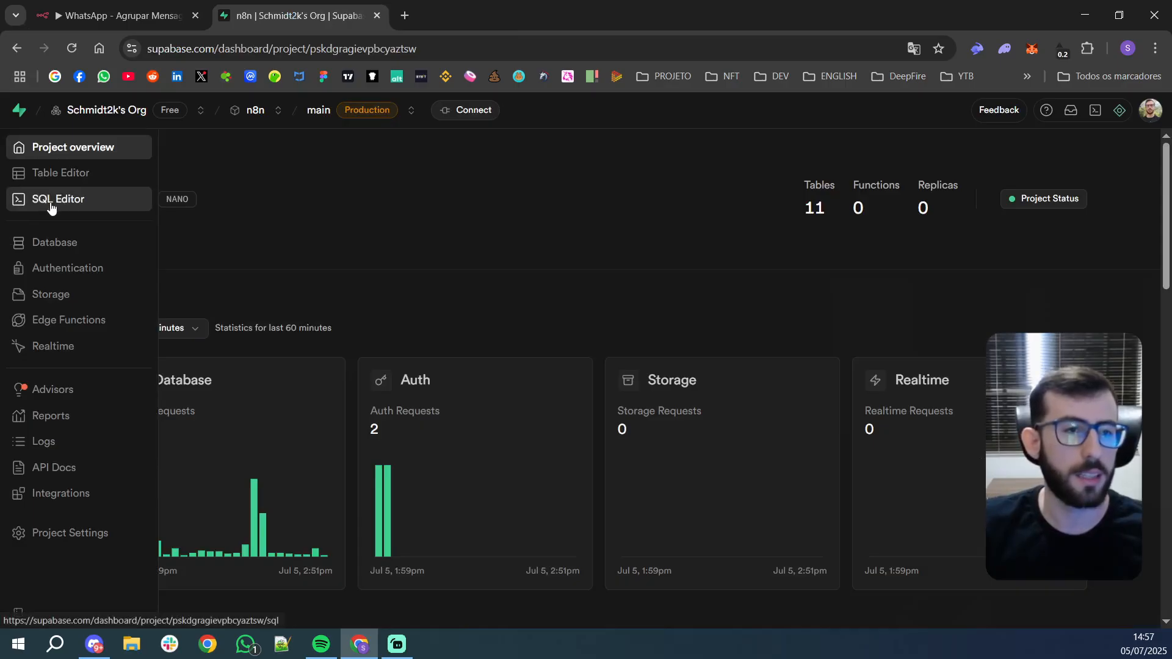
left_click(58, 202)
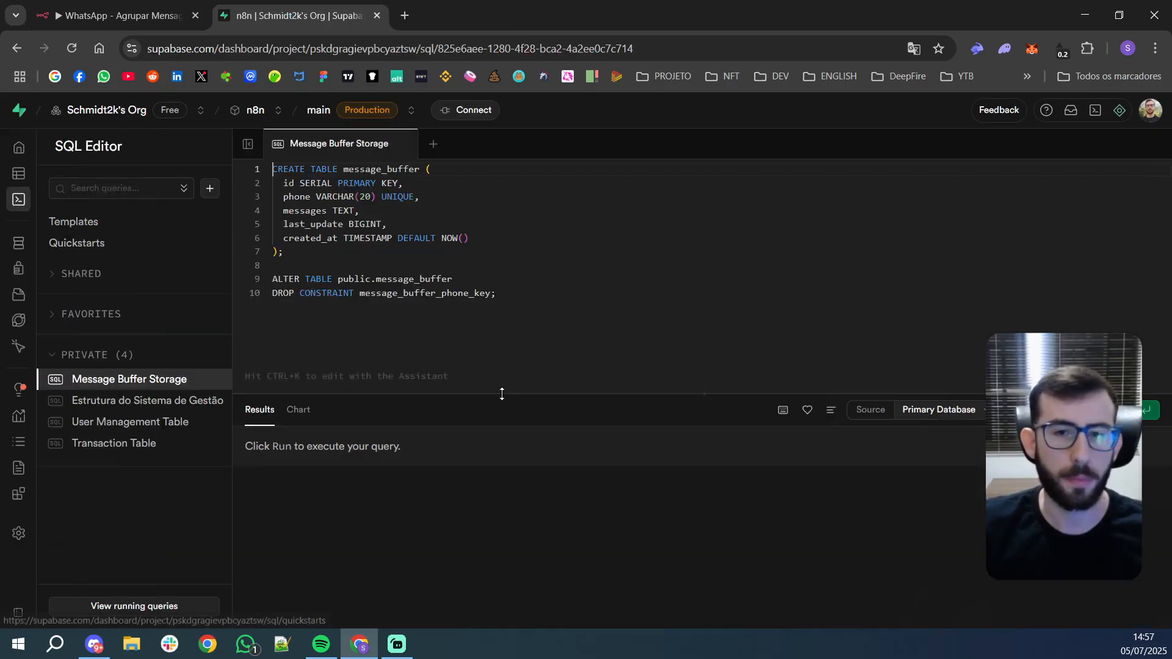
key("ctrl+a")
key("BackSpace")
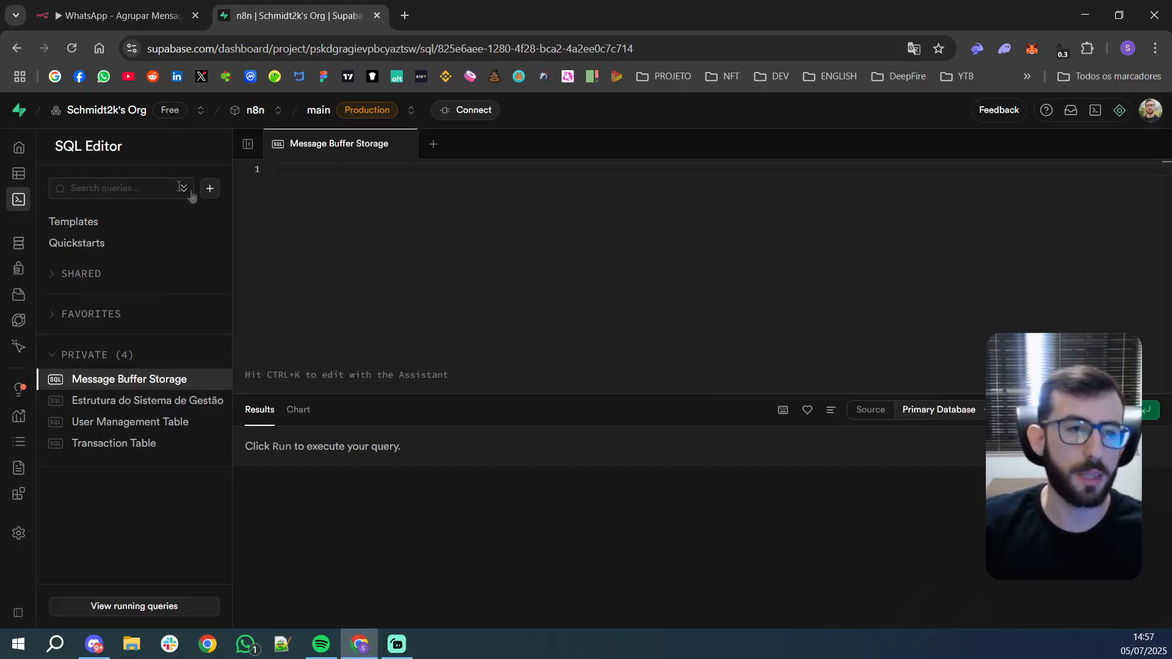
- Create a new SQL snippet, paste in the copied public.message_buffer create table statement and run it
left_click(211, 190)
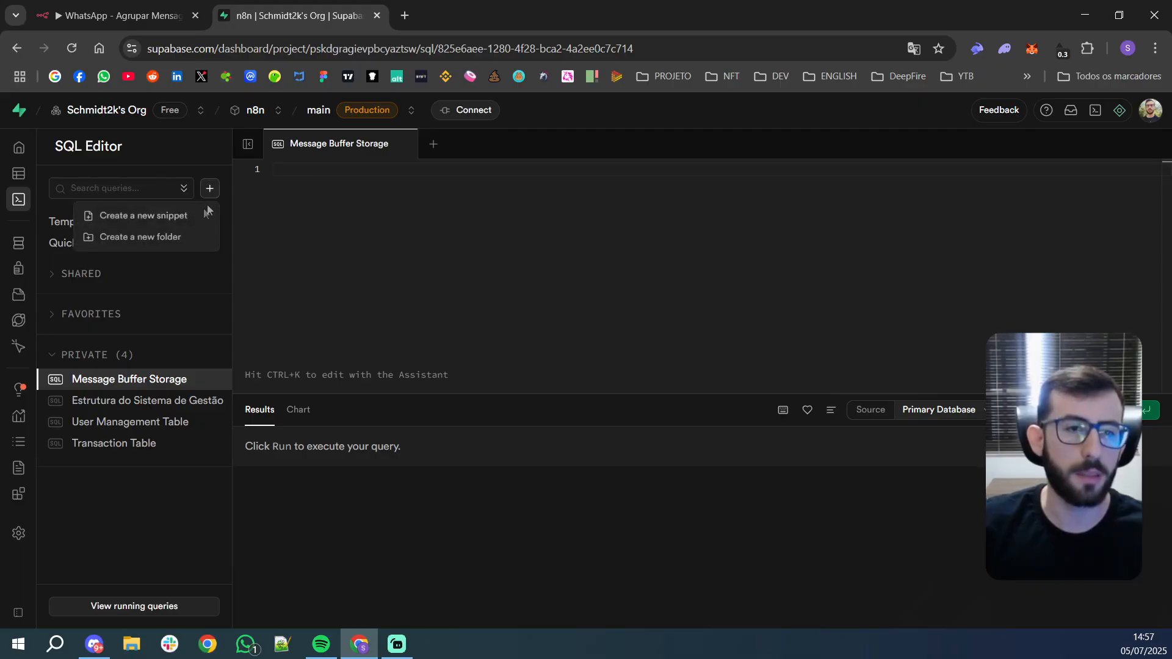
left_click(141, 218)
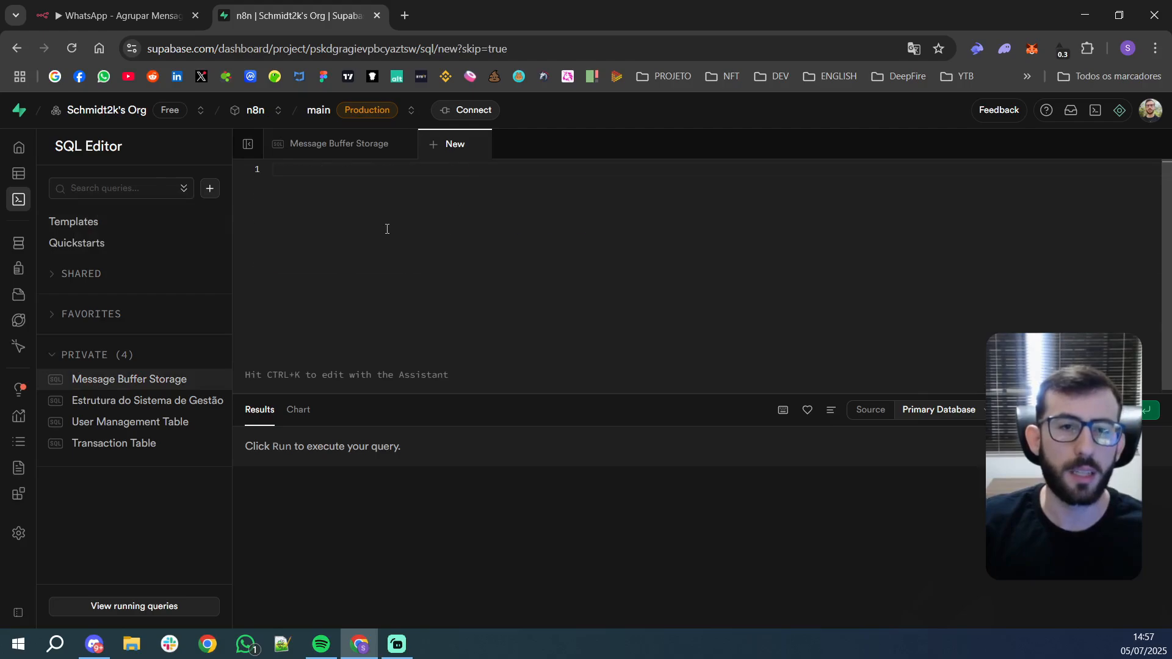
key("ctrl+v")
left_click_drag(445, 282, 237, 169)
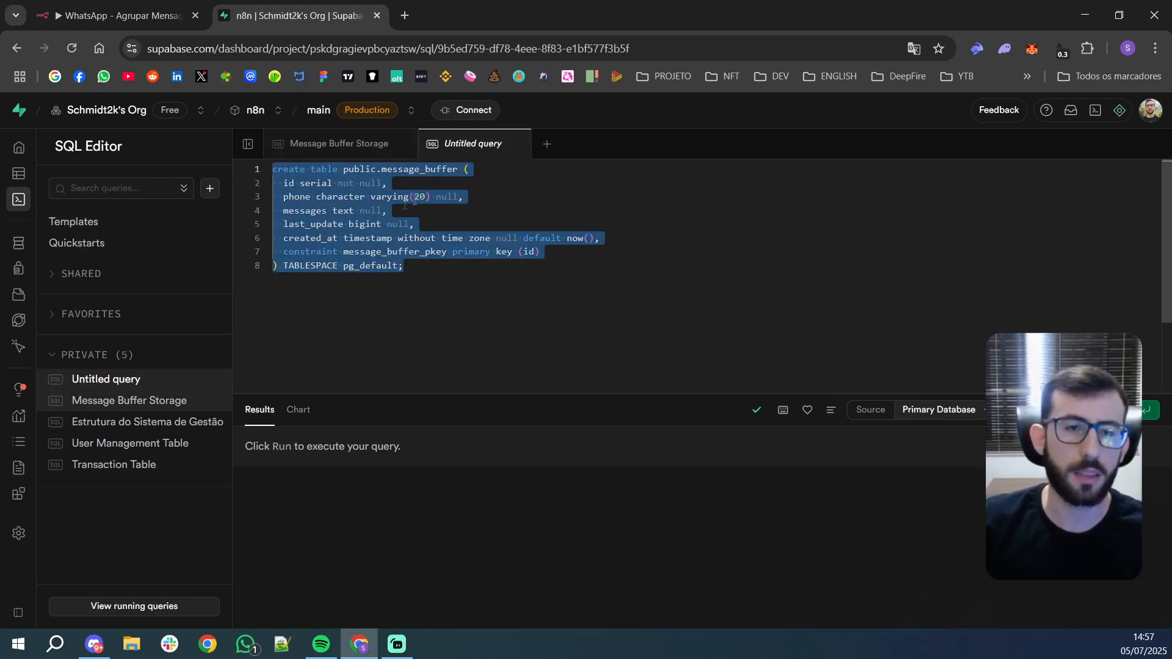
left_click(420, 224)
left_click_drag(424, 295, 214, 161)
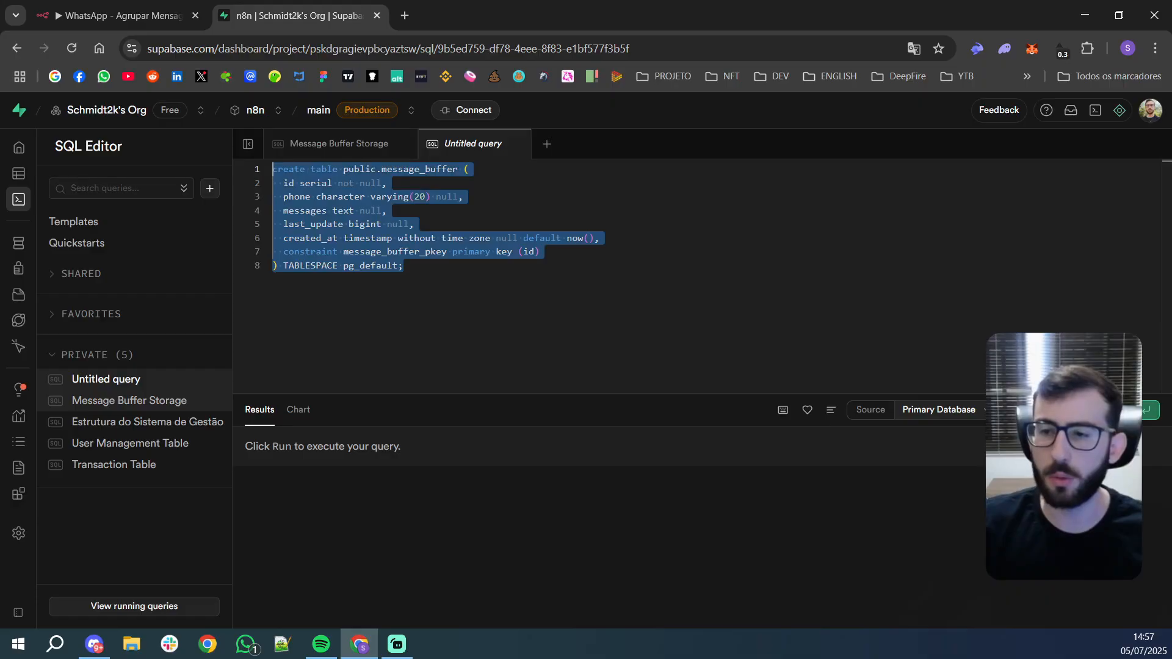
key("ctrl+Return")
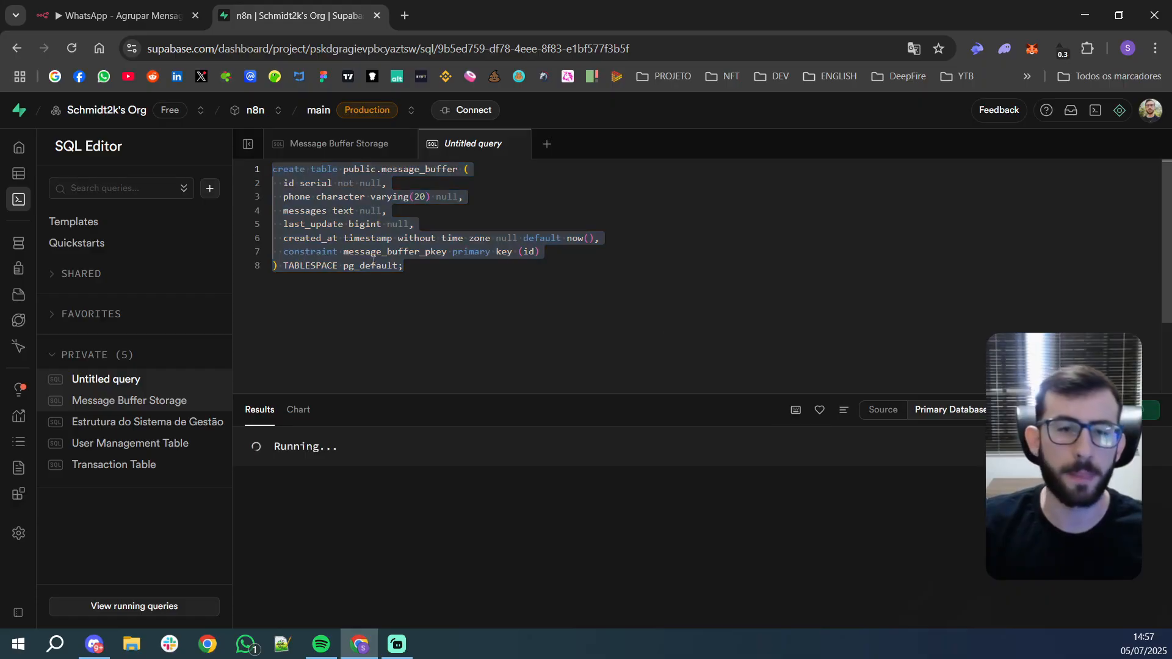
- Examine the query result and the public.message_buffer create table statement in the SQL Editor
left_click(431, 296)
left_click_drag(470, 282, 255, 172)
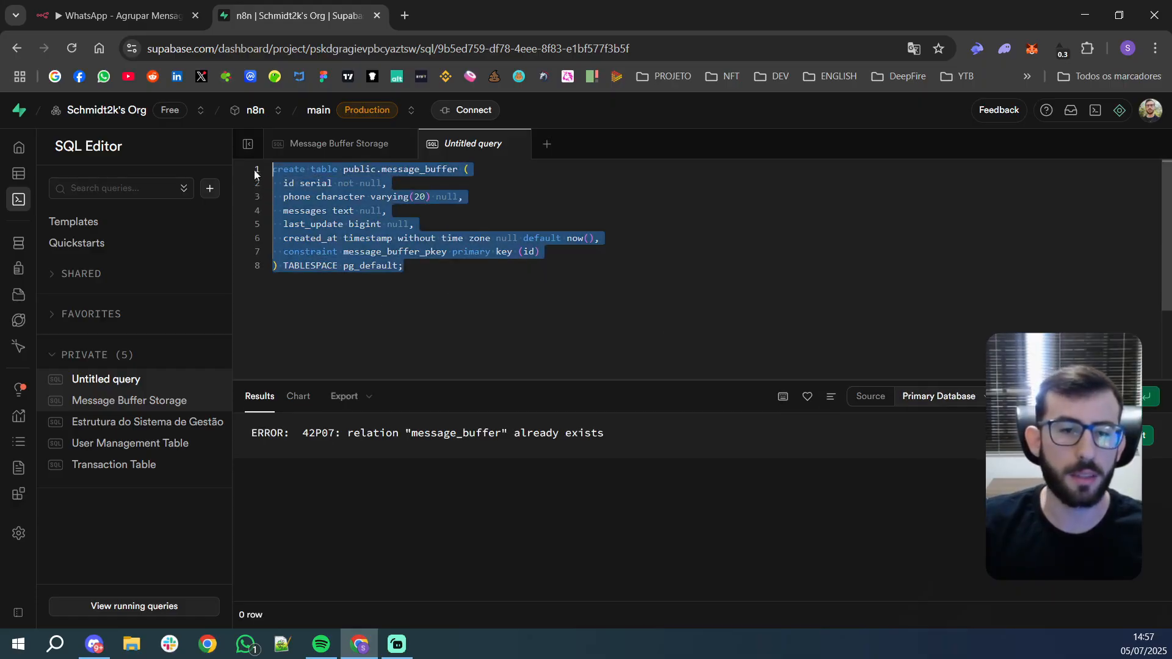
left_click(446, 311)
triple_click(488, 431)
left_click(472, 239)
left_click_drag(447, 280, 228, 163)
left_click(438, 247)
left_click_drag(461, 270, 270, 164)
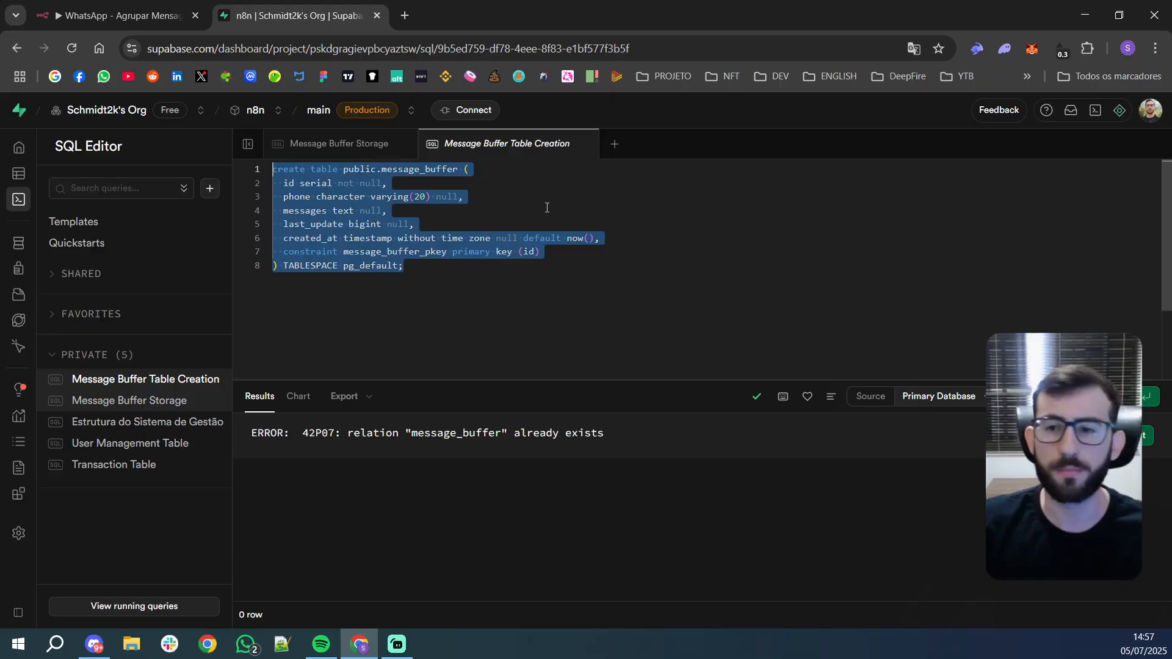
- Switch to the n8n workflow, execute the Verificar Buffer Existente node, check its JSON output and return to the canvas
left_click(116, 15)
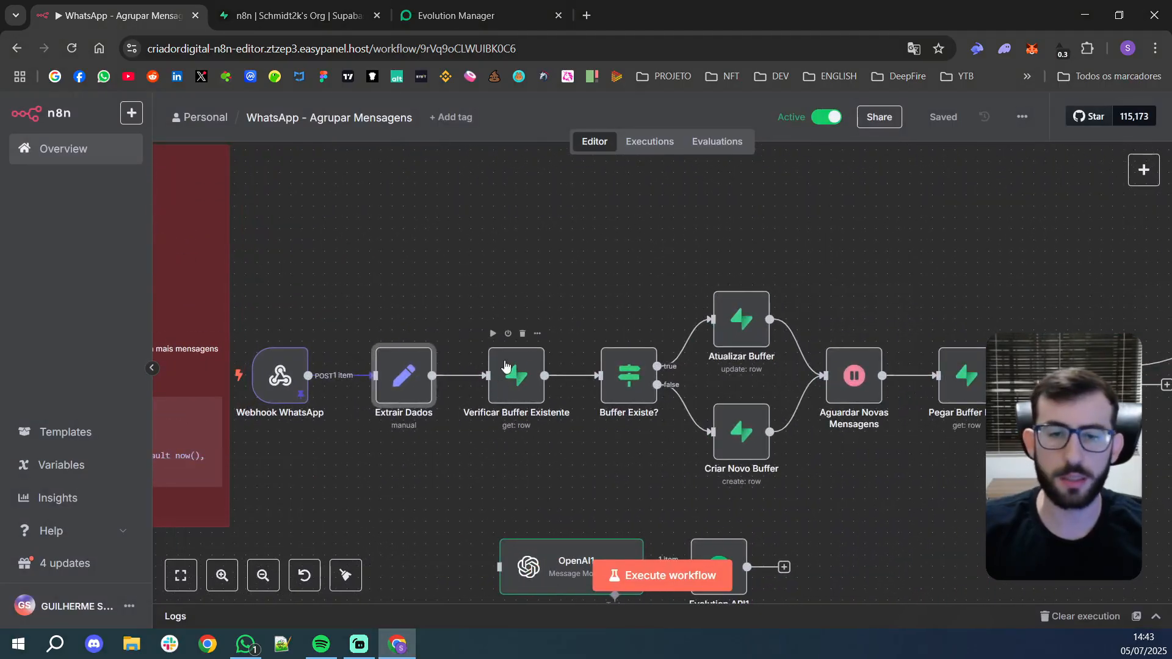
double_click(523, 391)
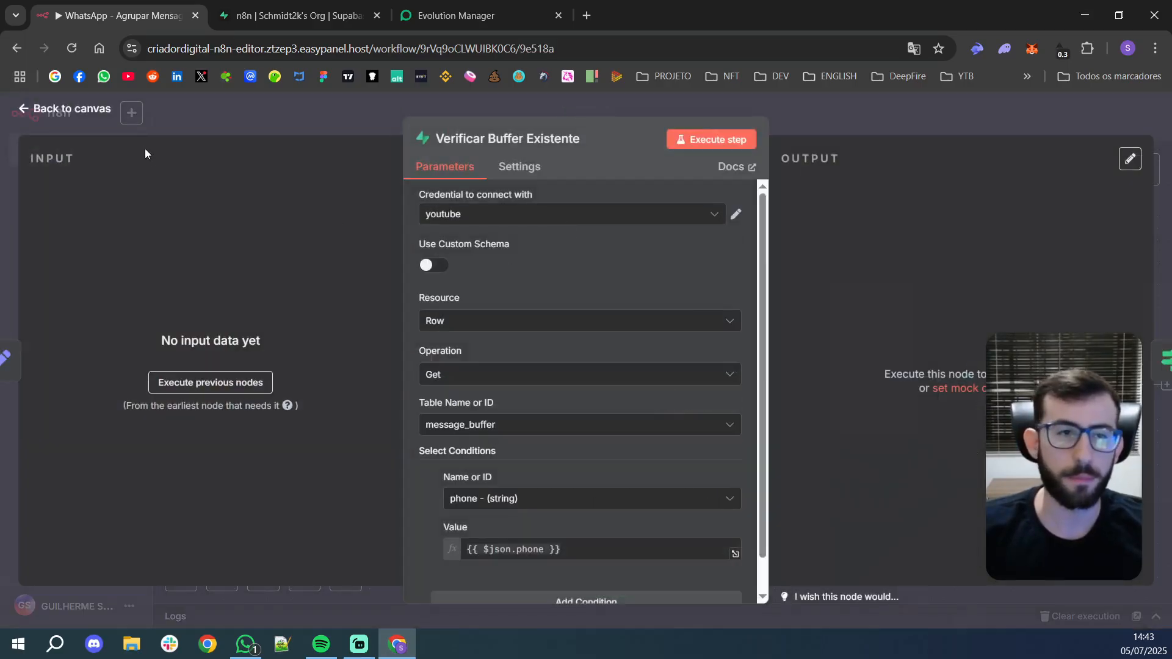
left_click(730, 142)
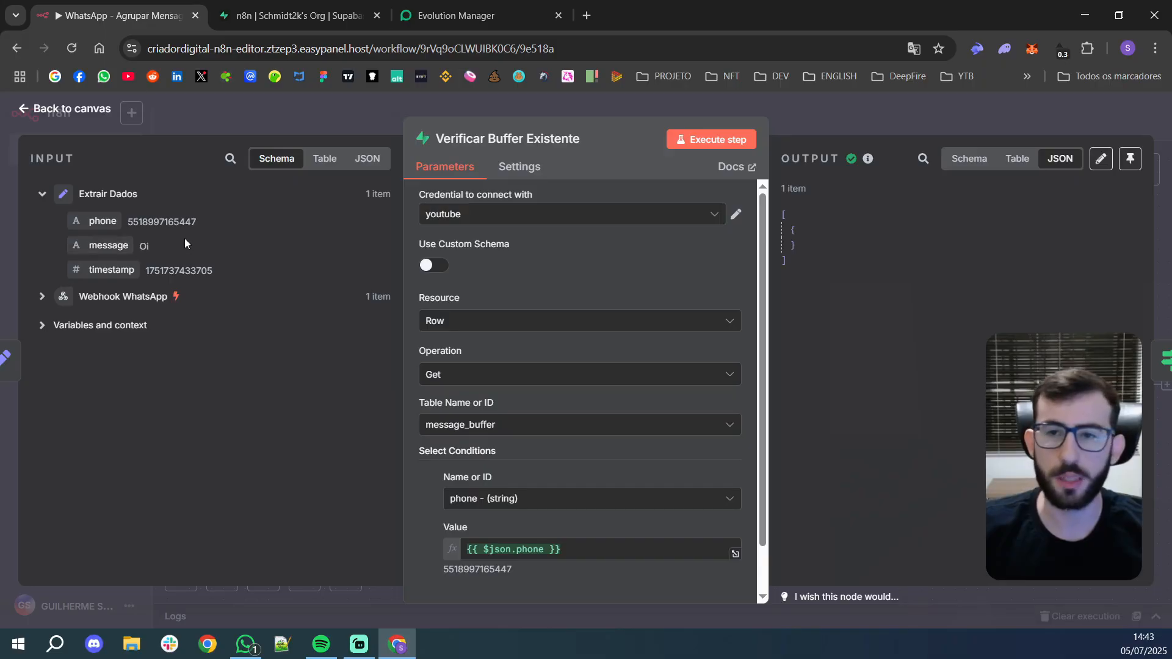
left_click_drag(840, 272, 789, 211)
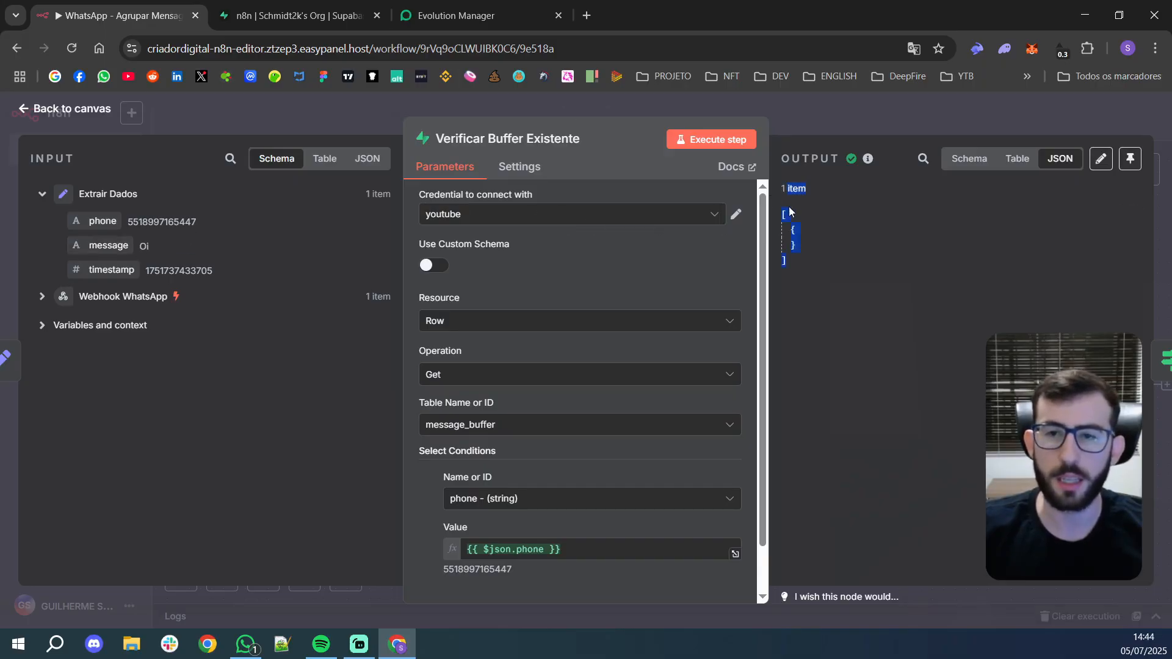
left_click(80, 108)
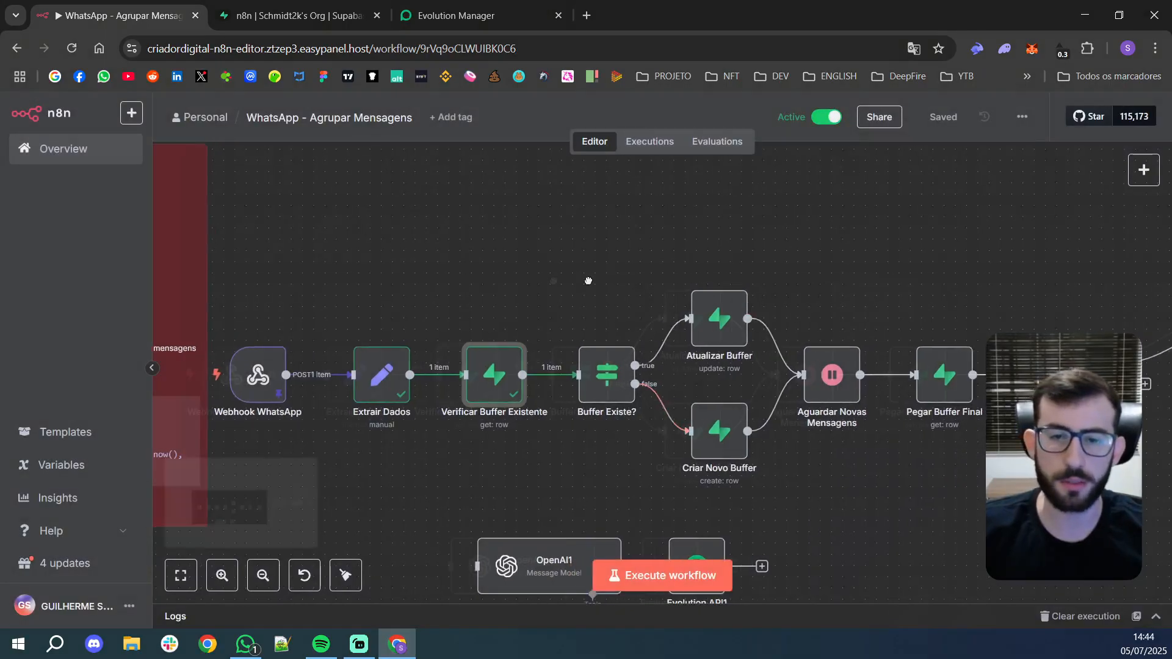
- Execute the Buffer Existe? condition node and return to the canvas
scroll(644, 393, "right", 5)
double_click(476, 376)
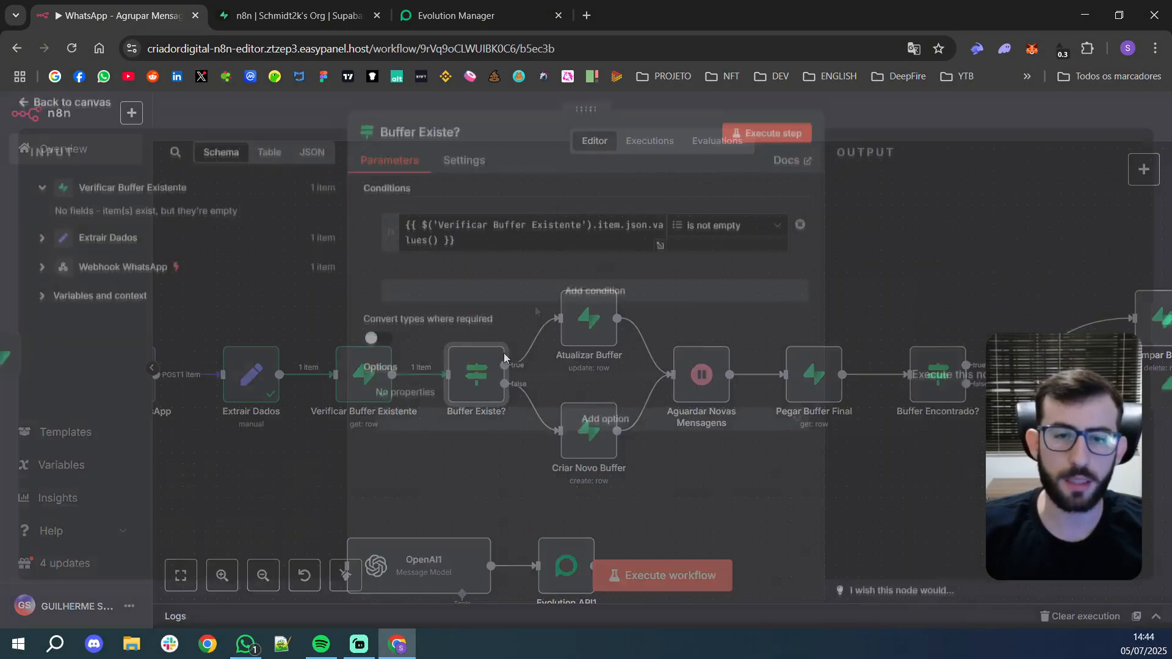
left_click(793, 141)
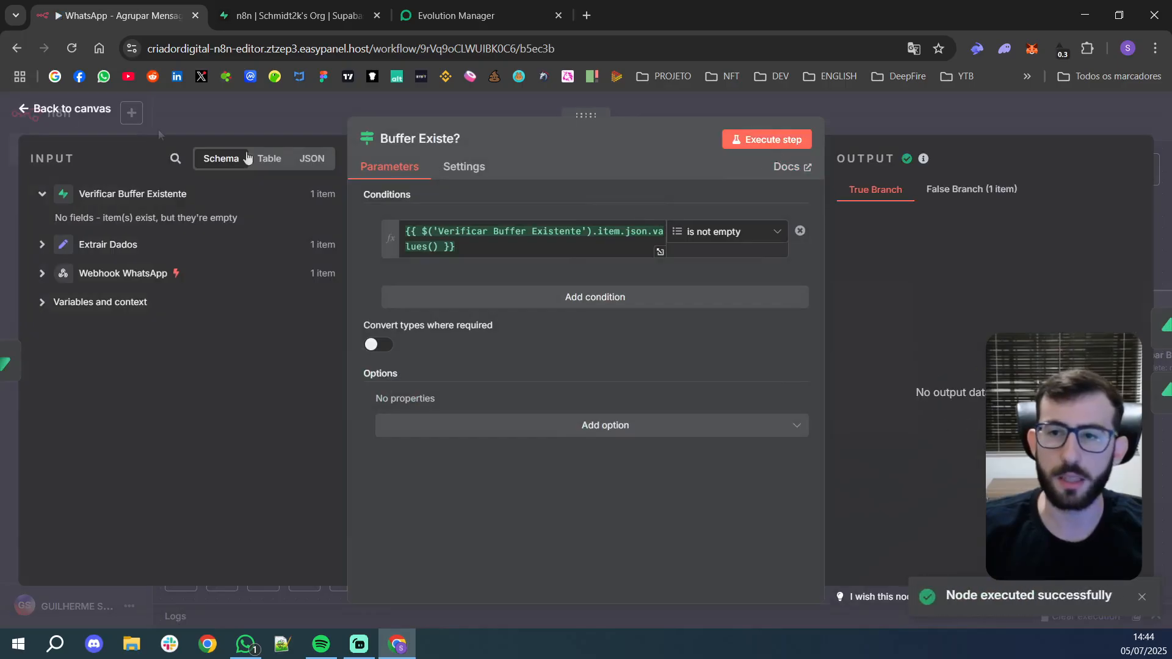
left_click(69, 109)
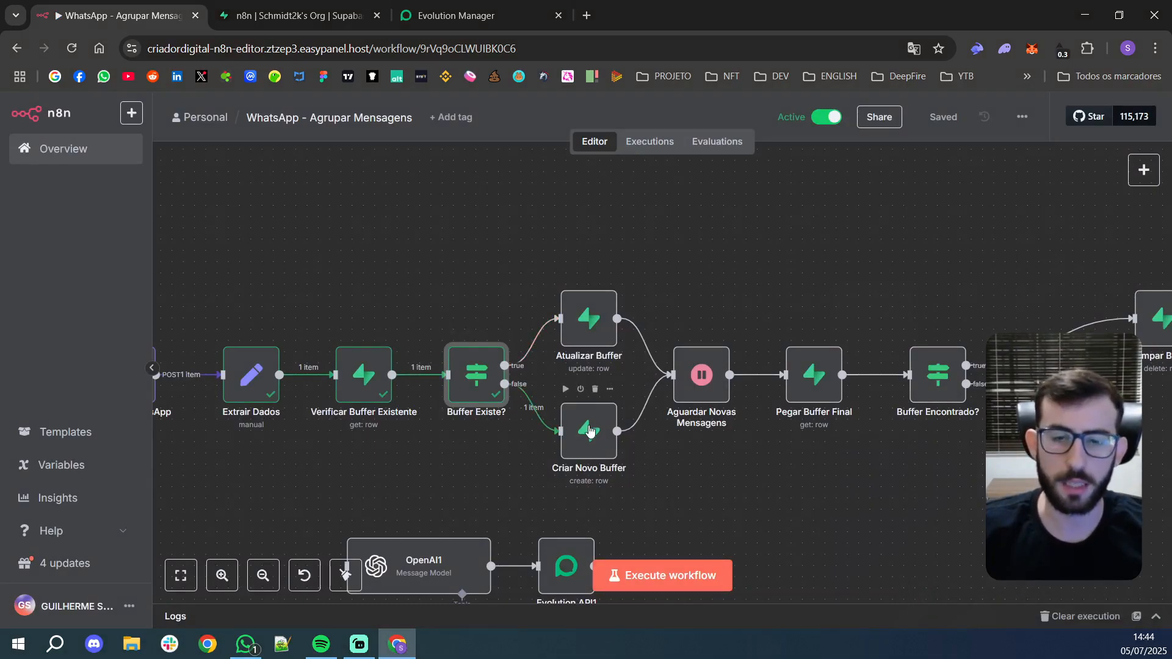
- Execute the Criar Novo Buffer node, check the messages and phone fields in its output, and return to the canvas
double_click(590, 435)
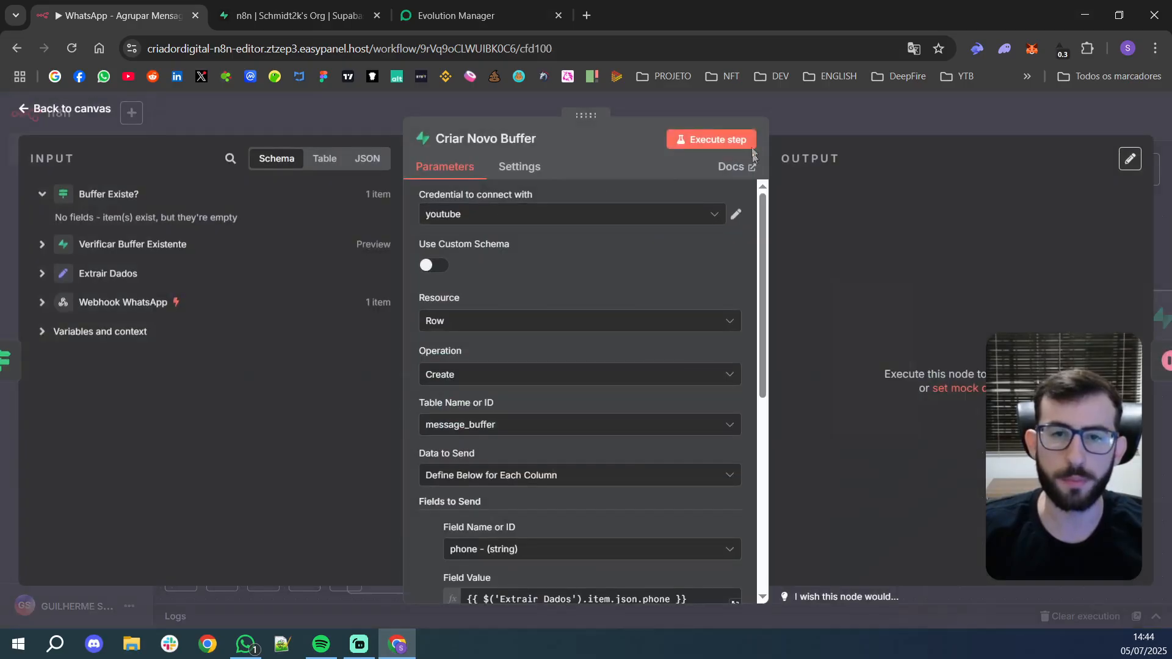
left_click(712, 140)
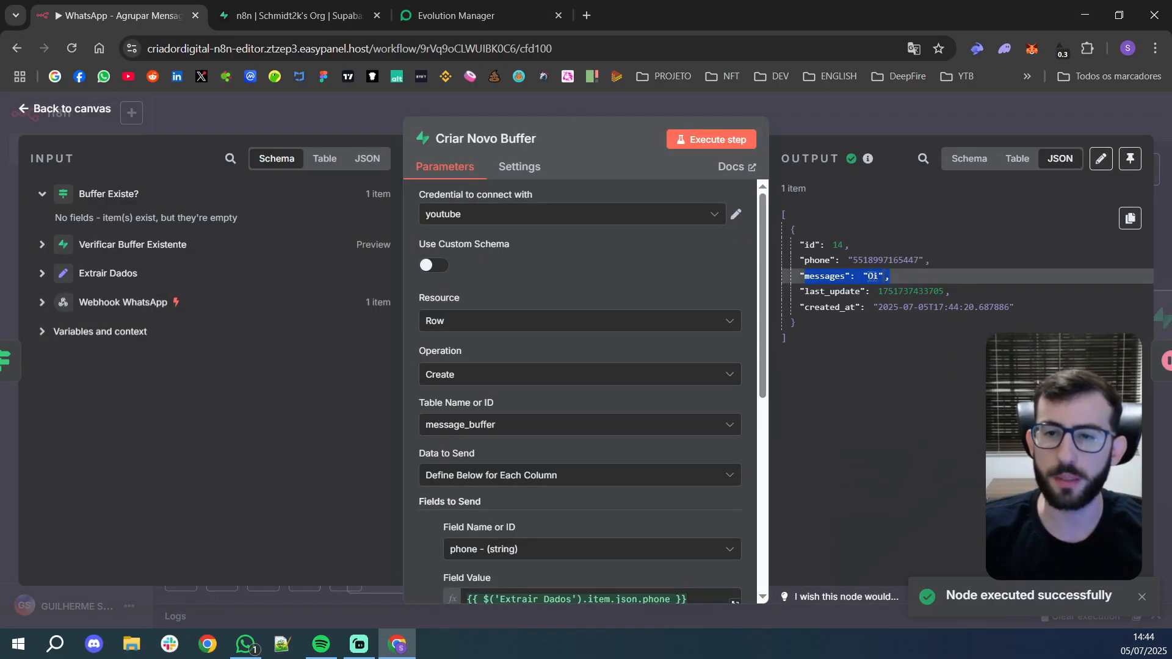
double_click(872, 275)
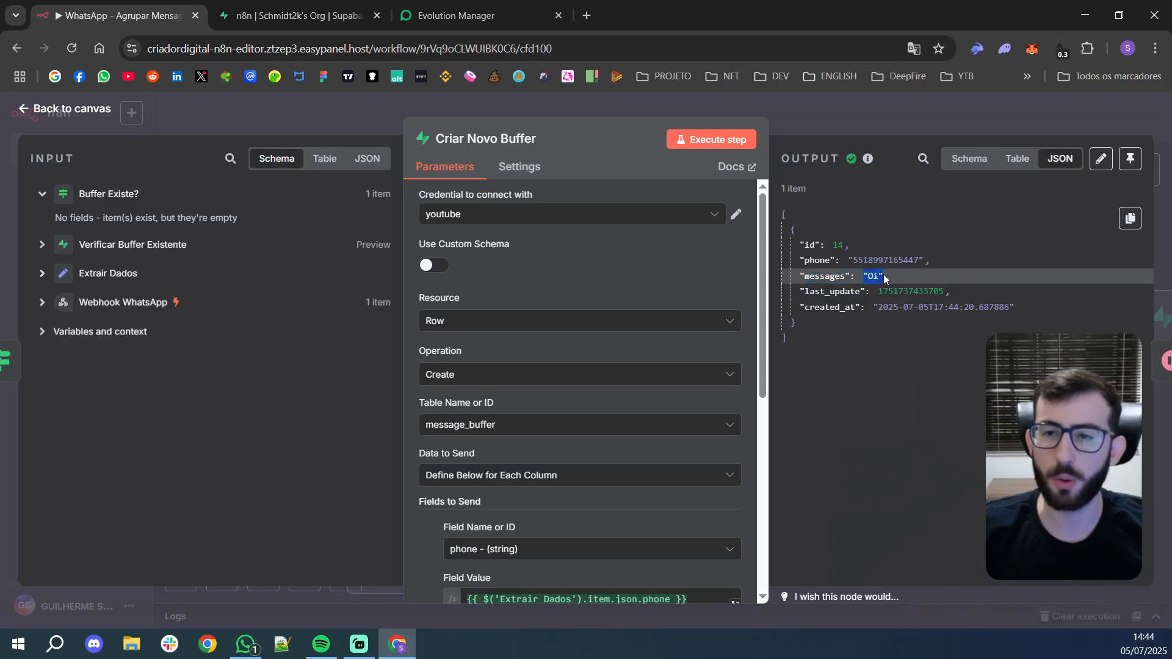
left_click_drag(942, 263, 806, 250)
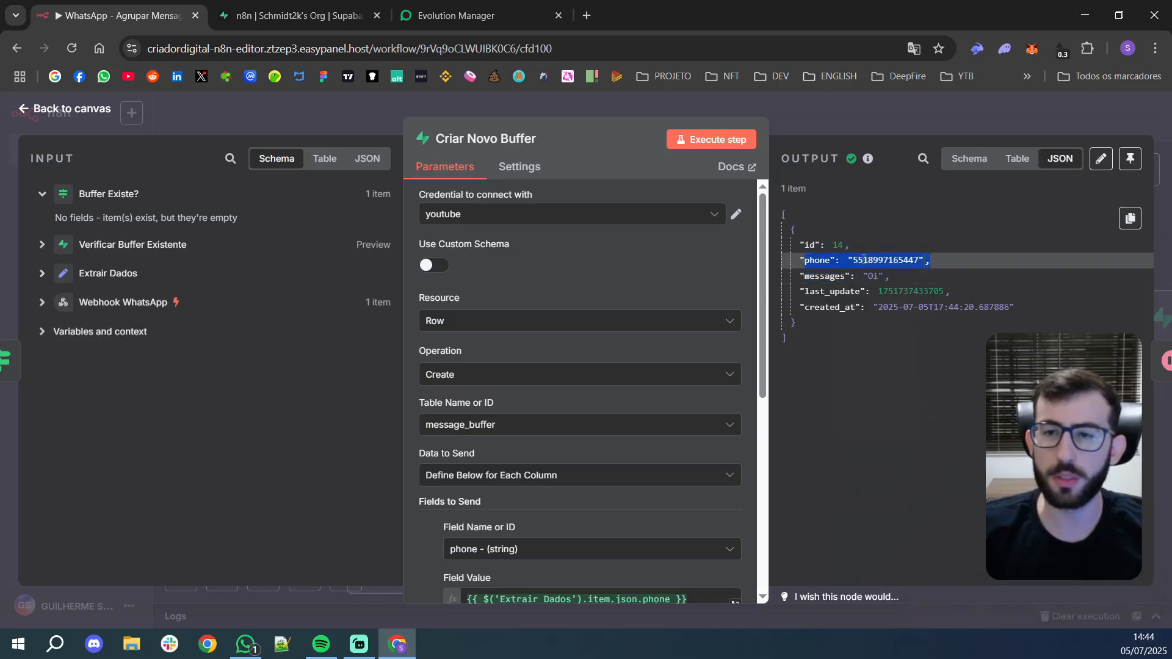
left_click(63, 118)
- Review the workflow path from Webhook WhatsApp through both Buffer Existe? branches to Aguardar Novas Mensagens
left_click_drag(788, 510, 672, 471)
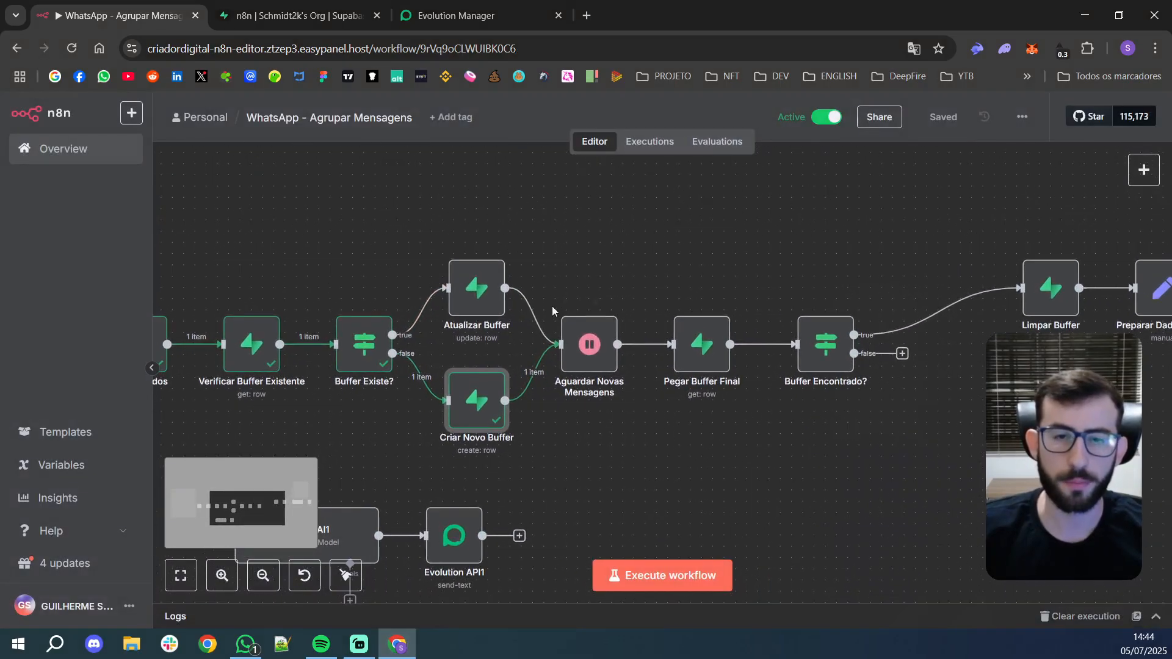
left_click_drag(609, 237, 675, 265)
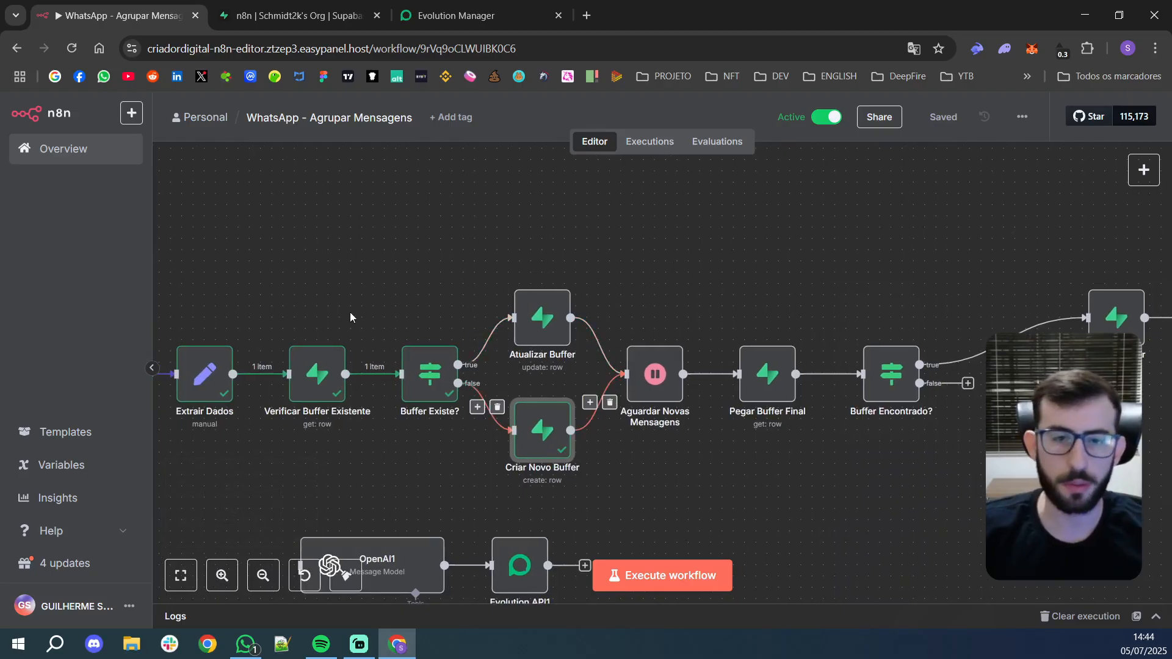
left_click_drag(367, 301, 583, 297)
left_click_drag(657, 300, 543, 315)
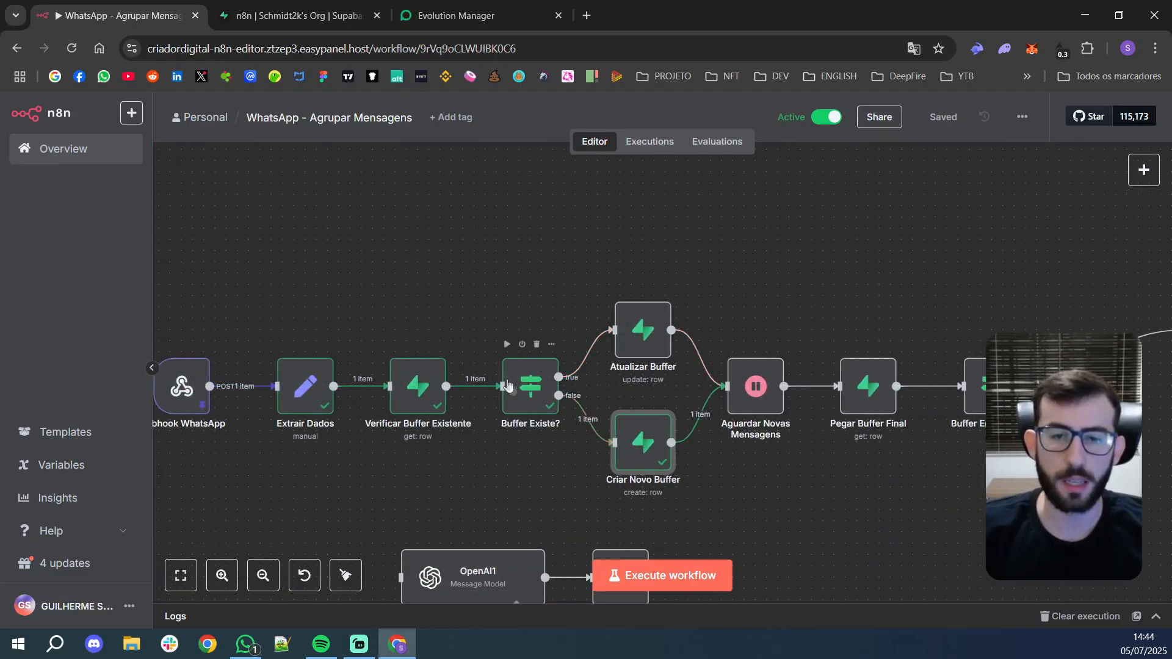
left_click_drag(454, 349, 521, 352)
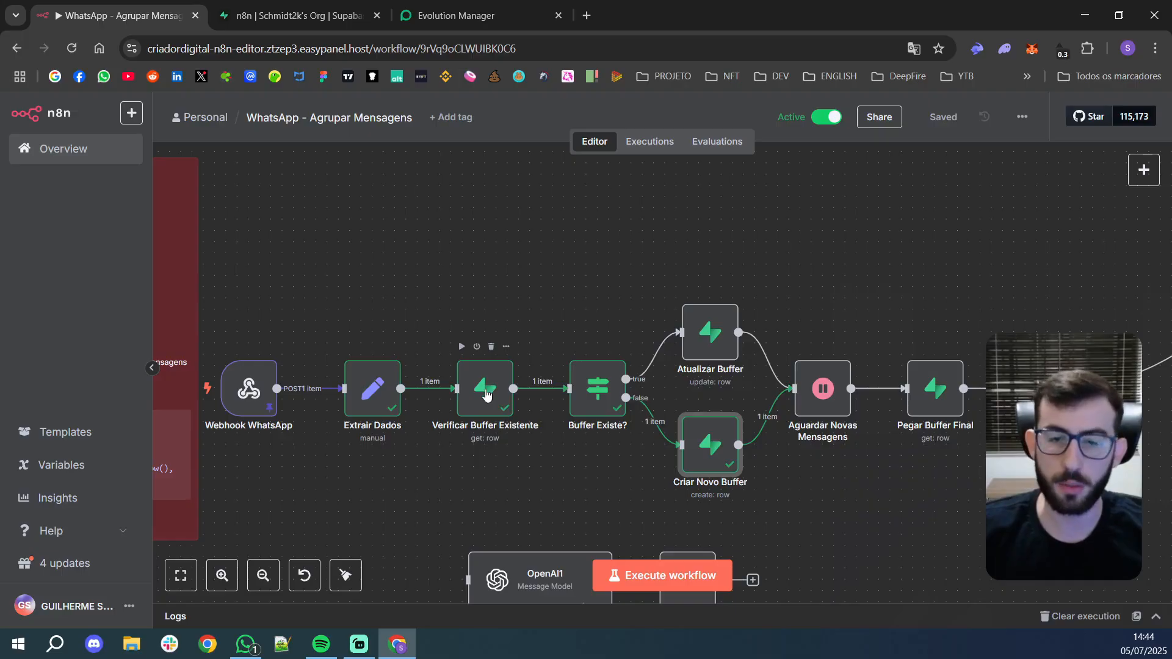
scroll(504, 390, "right", 3)
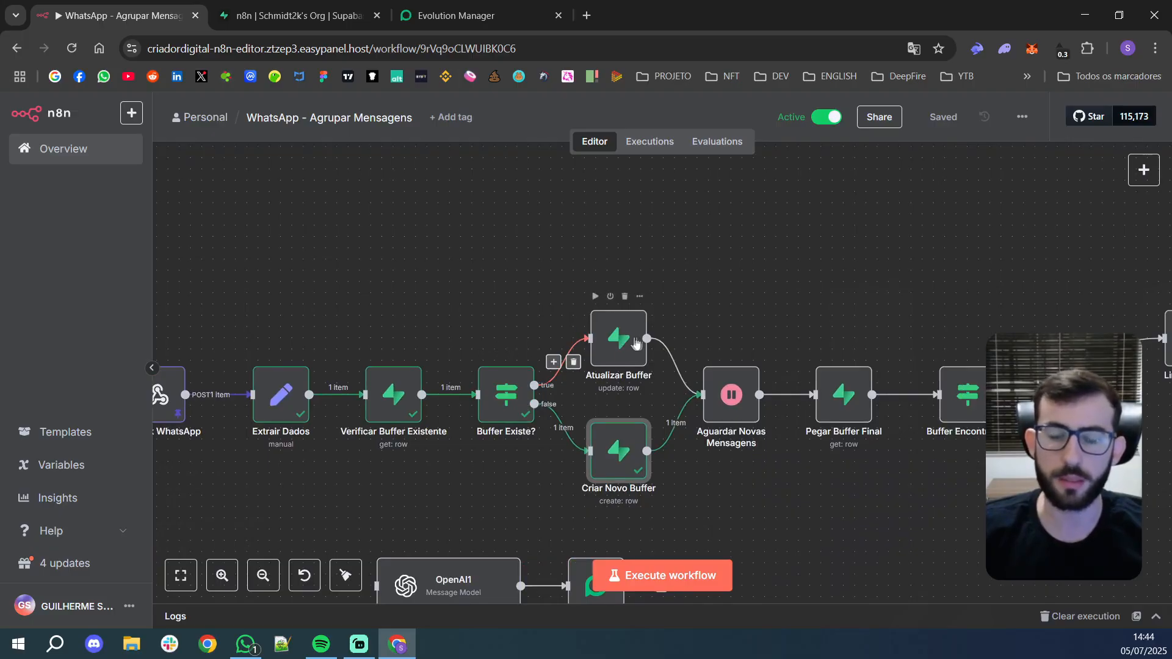
- Open the Atualizar Buffer node and examine its update operation, phone select condition and fields to send
scroll(611, 330, "up", 1)
scroll(572, 346, "right", 1)
double_click(572, 346)
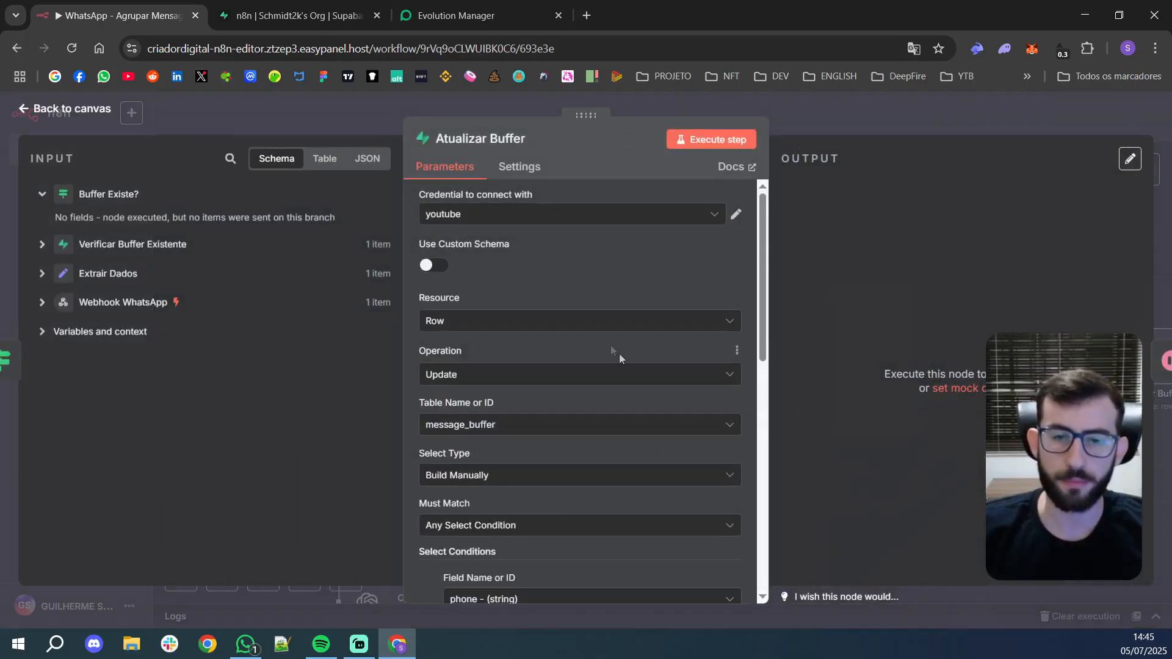
scroll(611, 345, "down", 3)
scroll(506, 357, "up", 5)
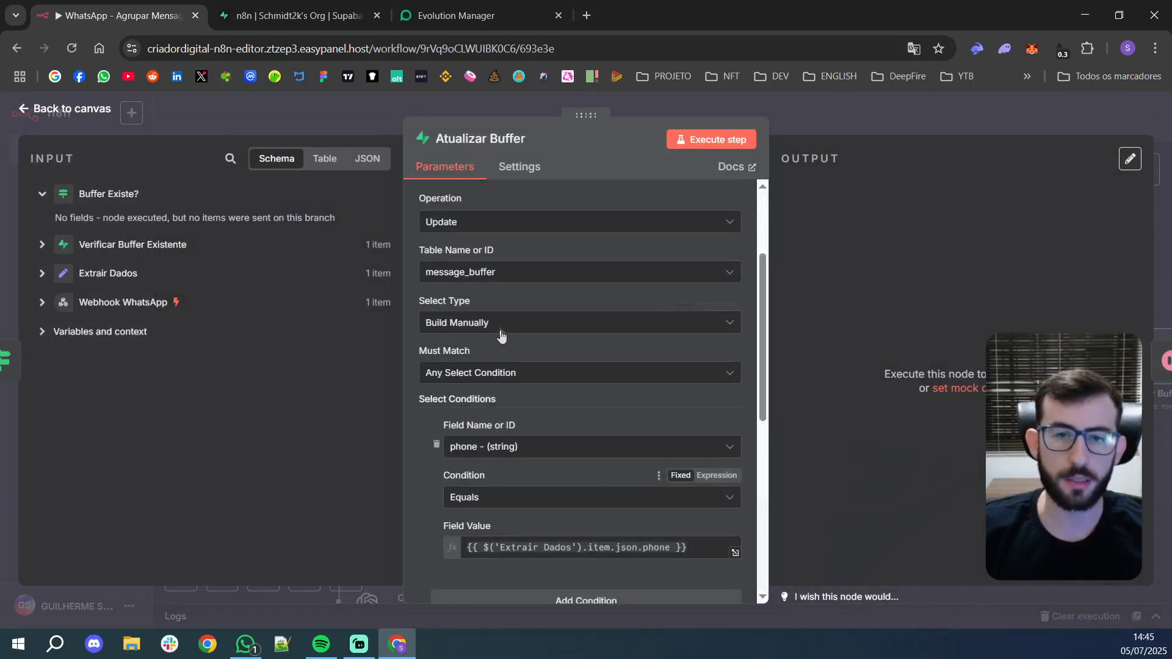
scroll(460, 292, "down", 2)
scroll(580, 375, "up", 2)
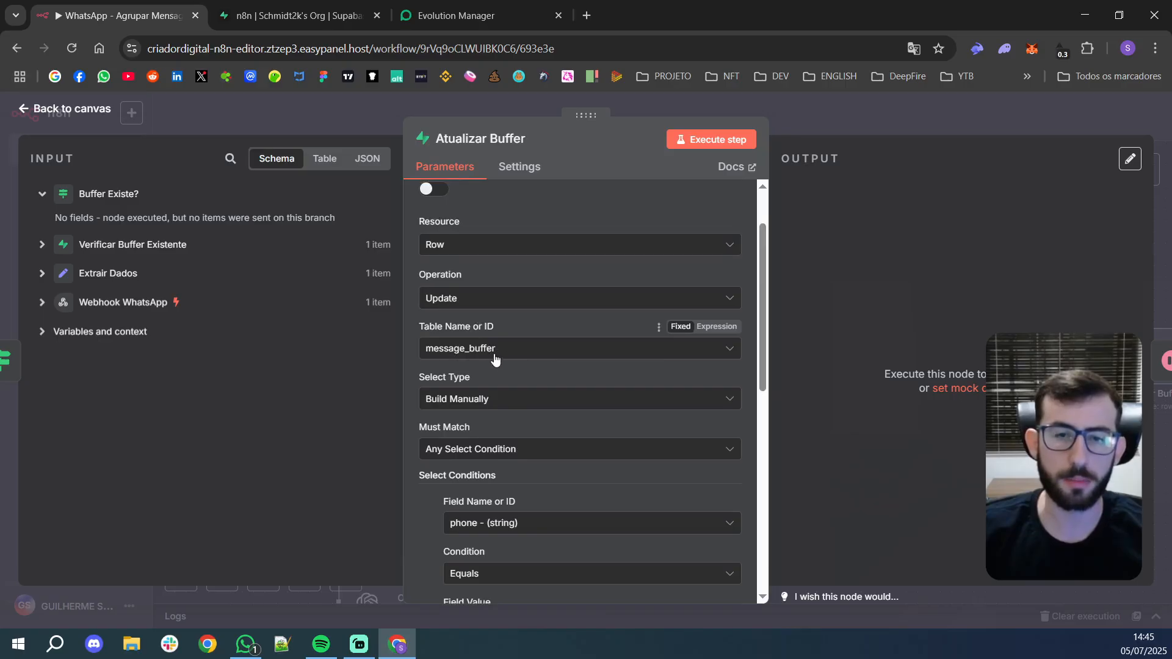
scroll(495, 359, "down", 5)
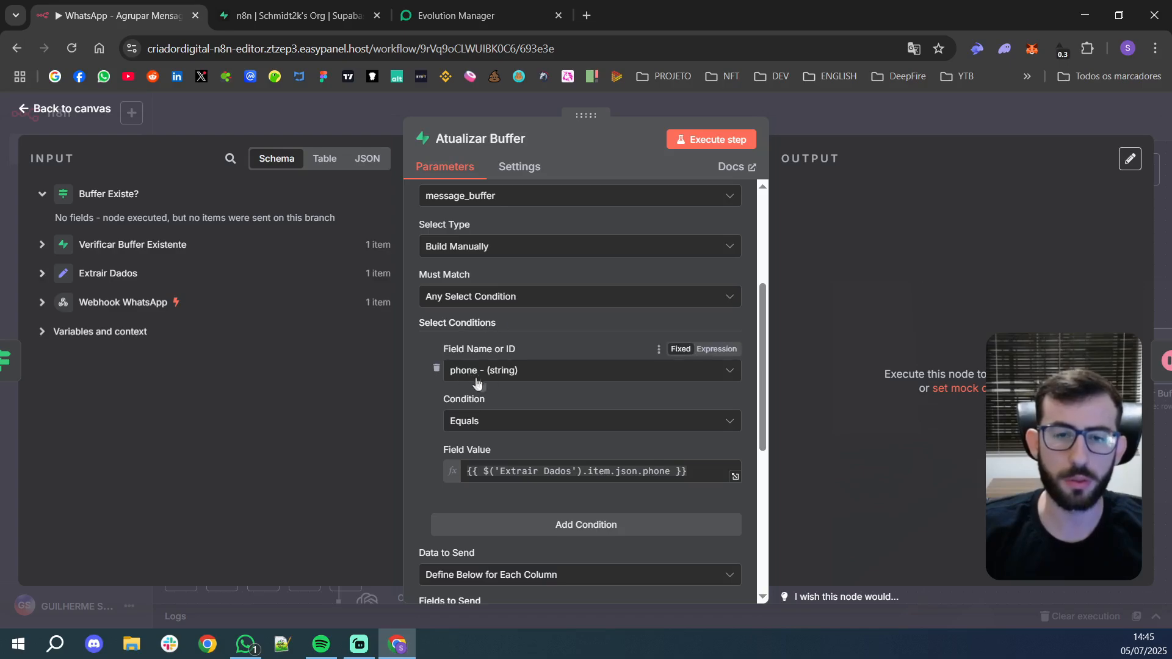
scroll(551, 452, "down", 2)
scroll(552, 423, "down", 4)
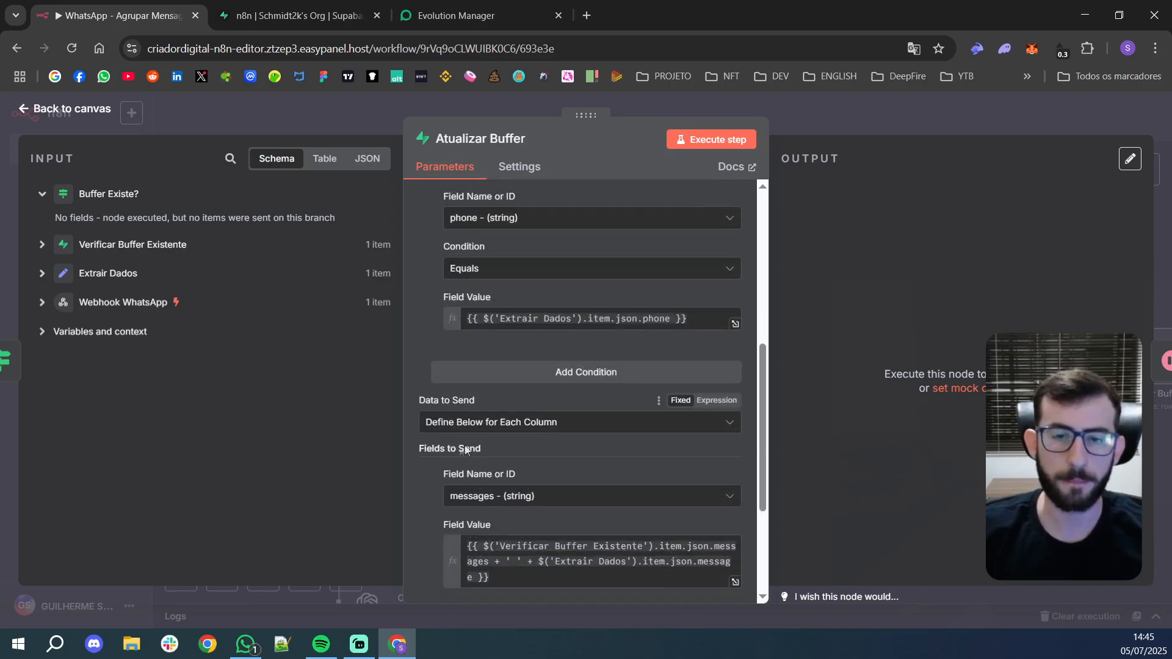
scroll(487, 377, "down", 1)
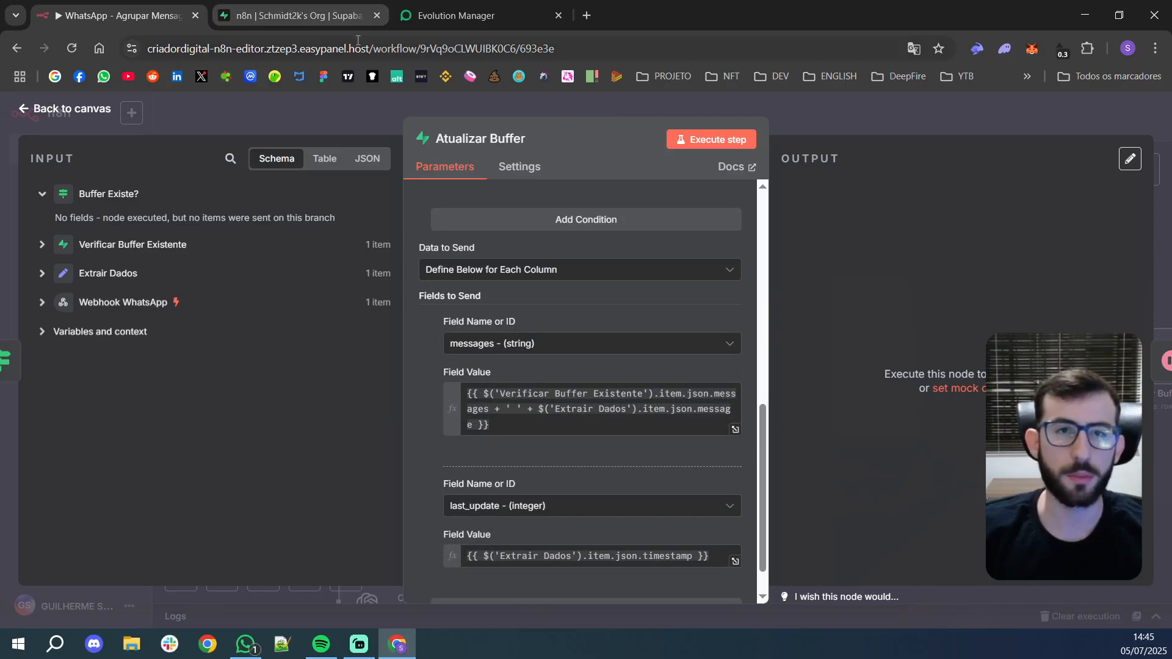
- Check the phone and messages cells of the message_buffer row in Supabase, then return to the Atualizar Buffer node
left_click(324, 16)
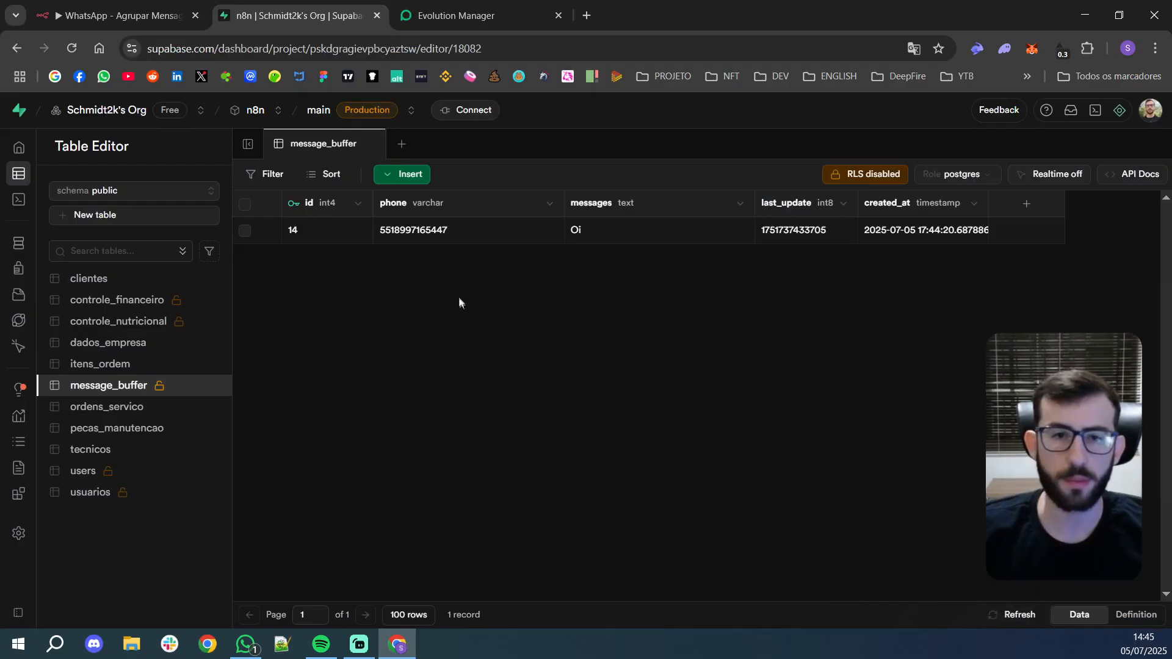
left_click(438, 230)
left_click(589, 230)
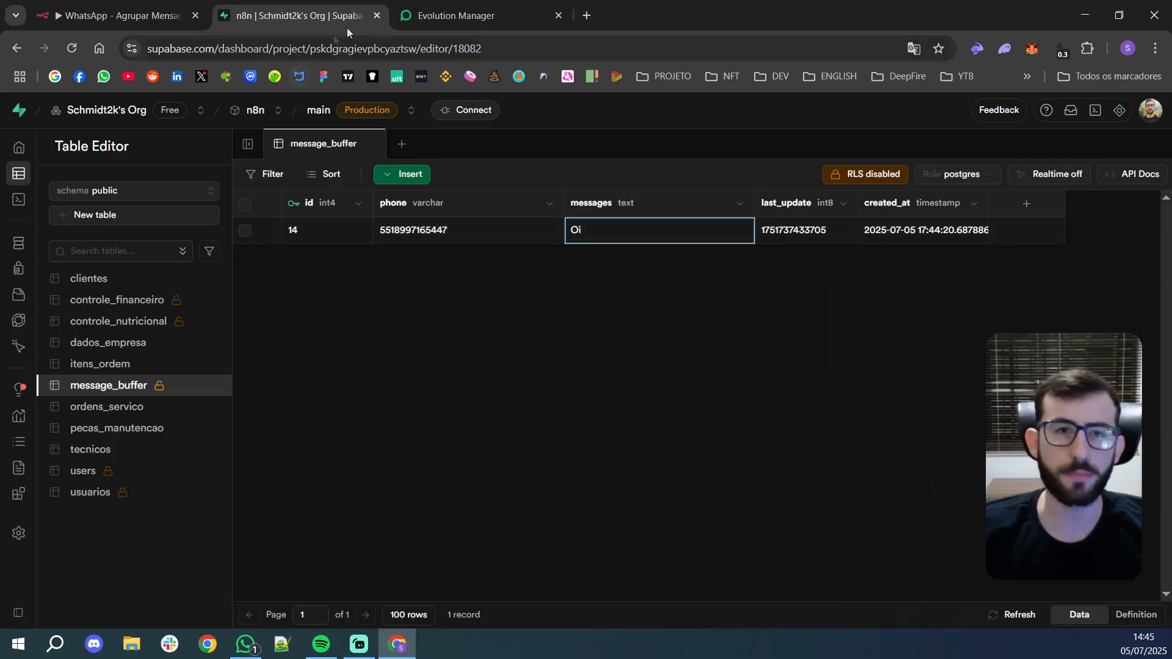
left_click(160, 17)
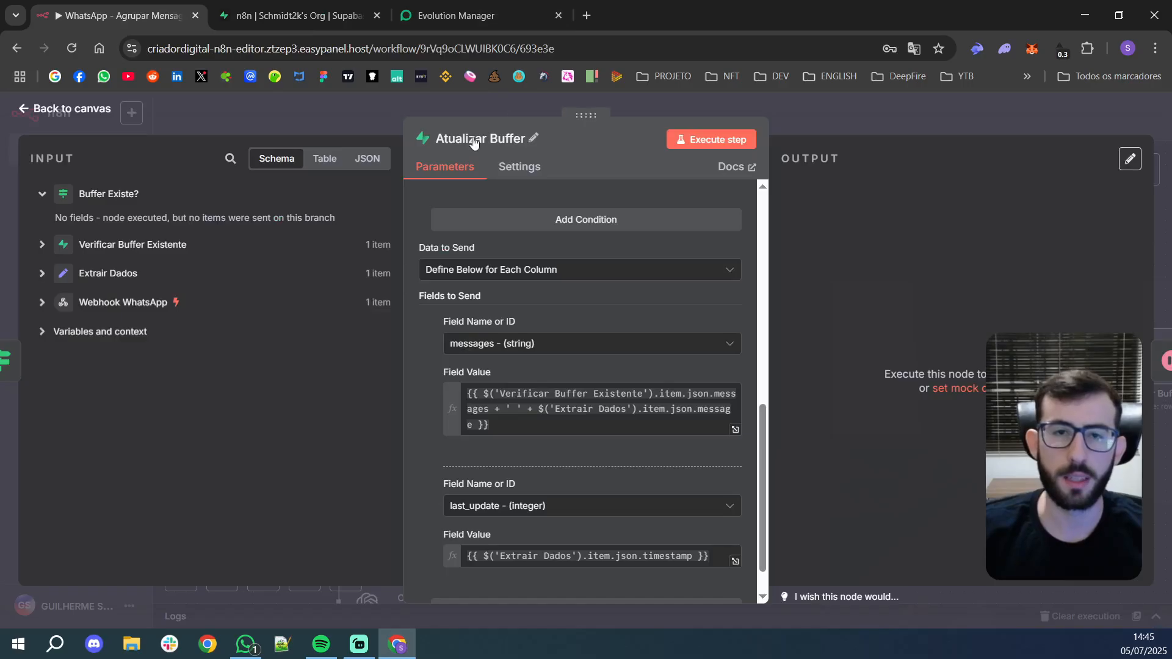
left_click(367, 8)
left_click(475, 234)
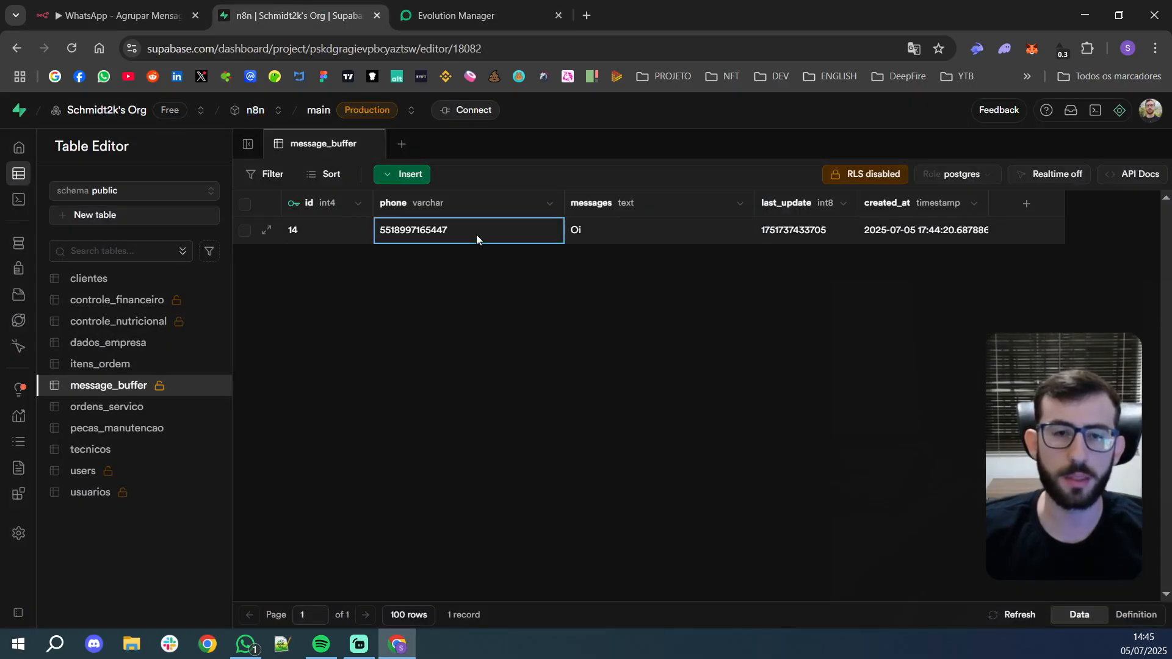
left_click(116, 16)
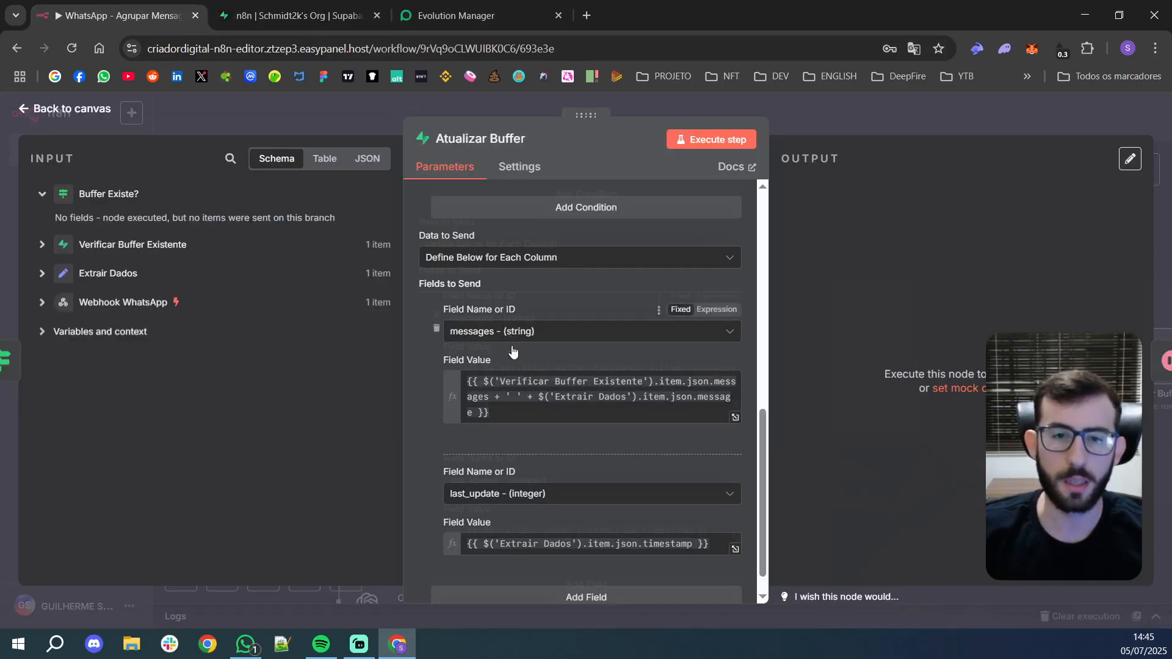
- Compare the Supabase messages cell with Atualizar Buffer's messages expression, and highlight the ' ' separator in that expression
left_click(317, 20)
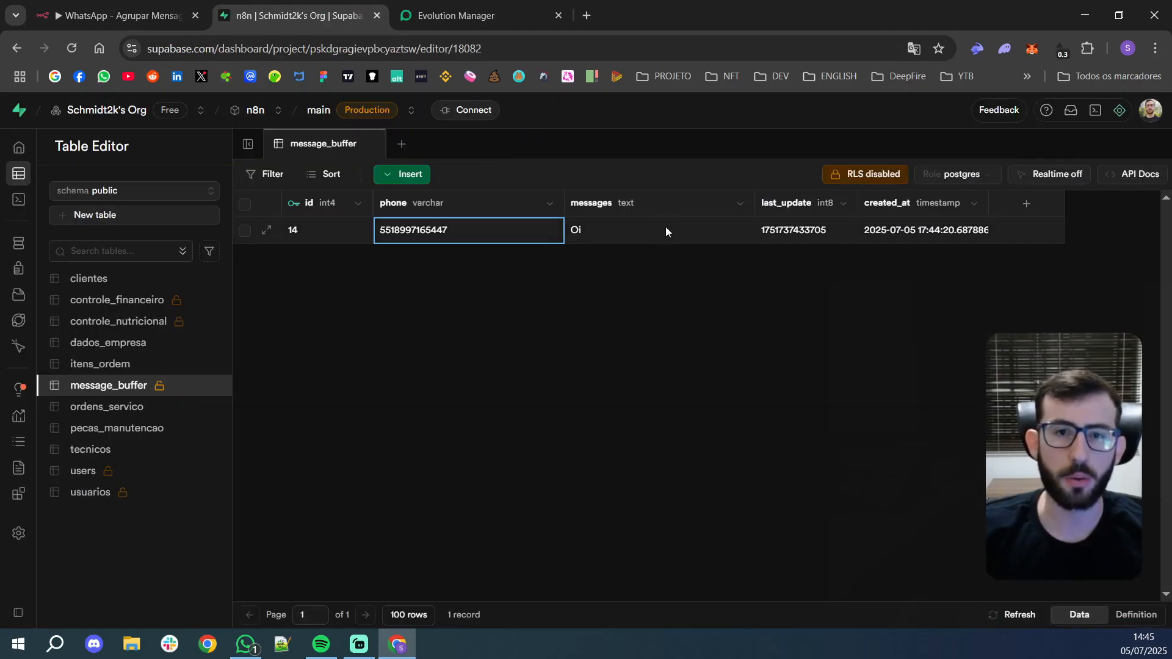
left_click(648, 233)
left_click(75, 11)
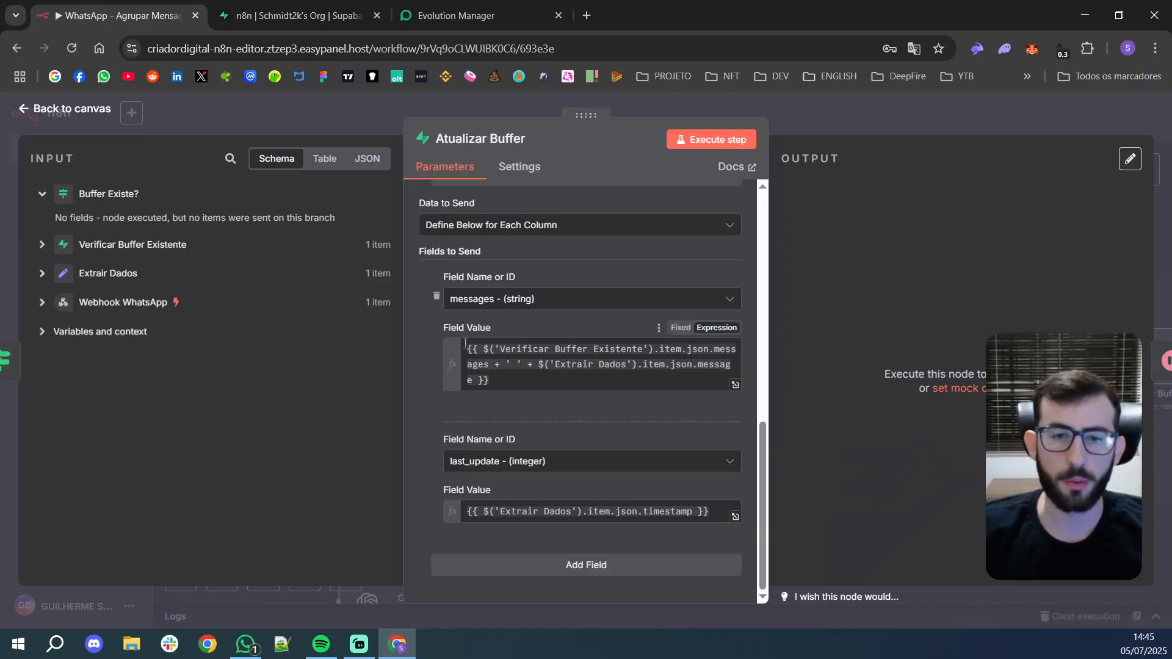
left_click(302, 15)
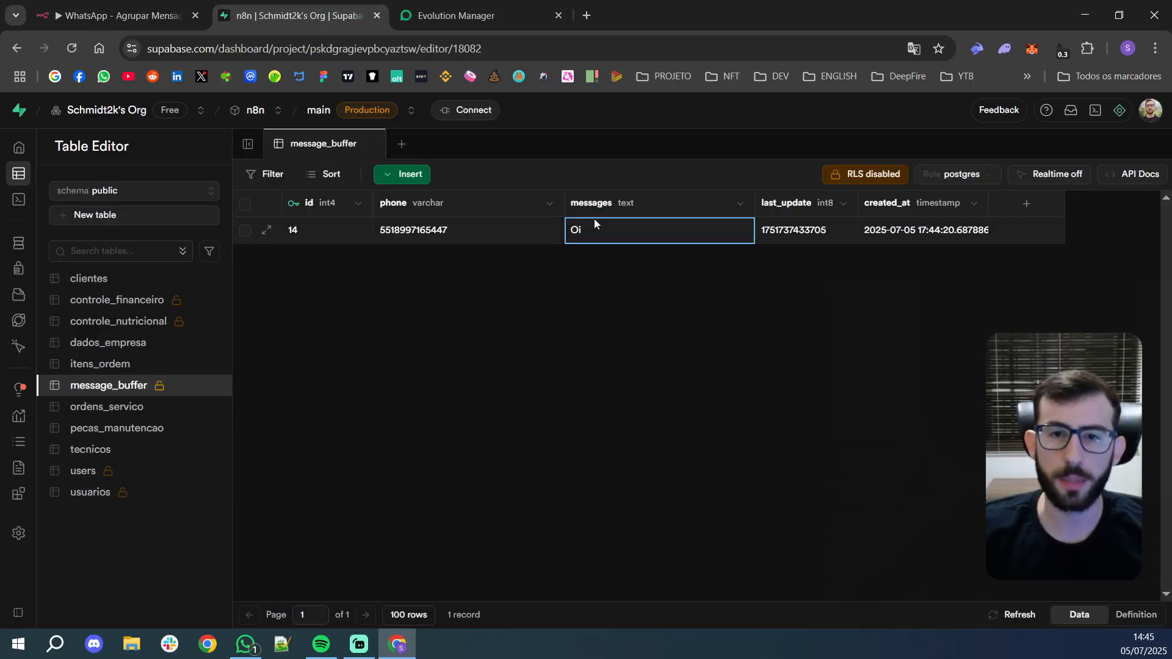
left_click(116, 15)
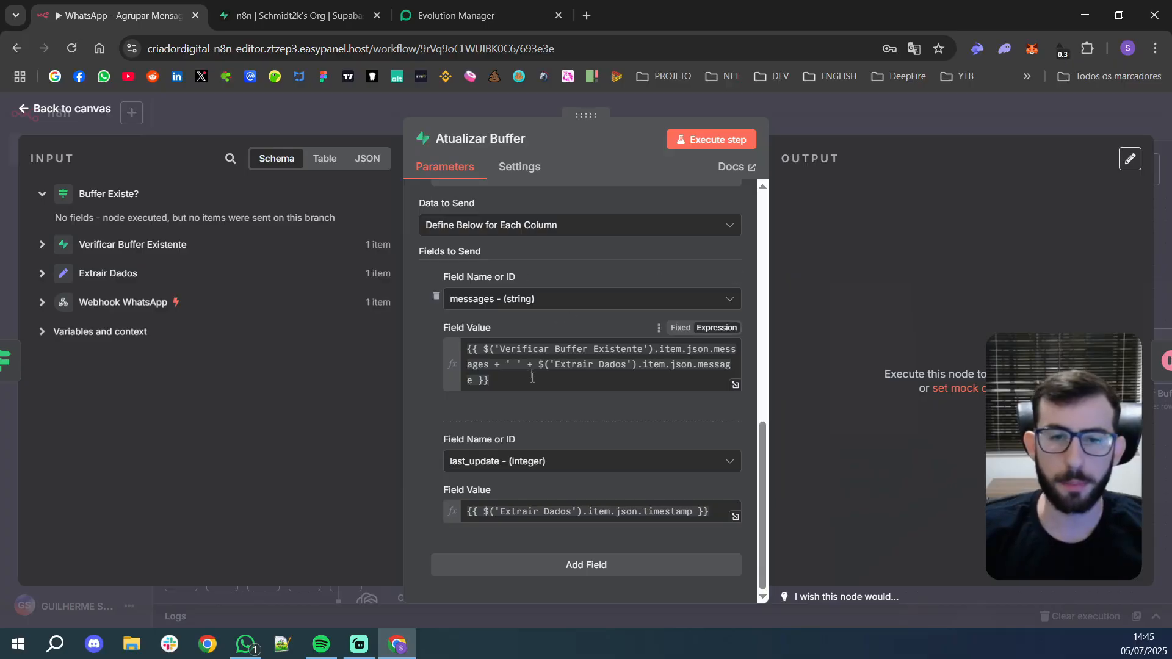
left_click_drag(503, 367, 519, 365)
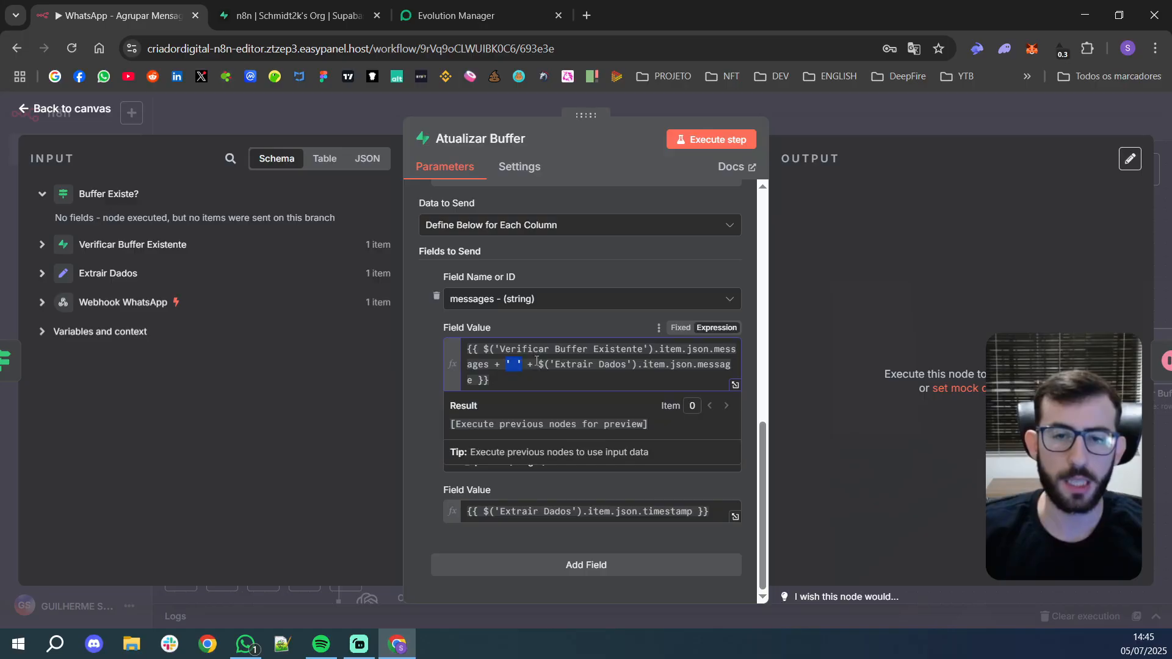
- Highlight the $('Extrair Dados').item.json.message part of Atualizar Buffer's messages expression
left_click_drag(573, 363, 551, 380)
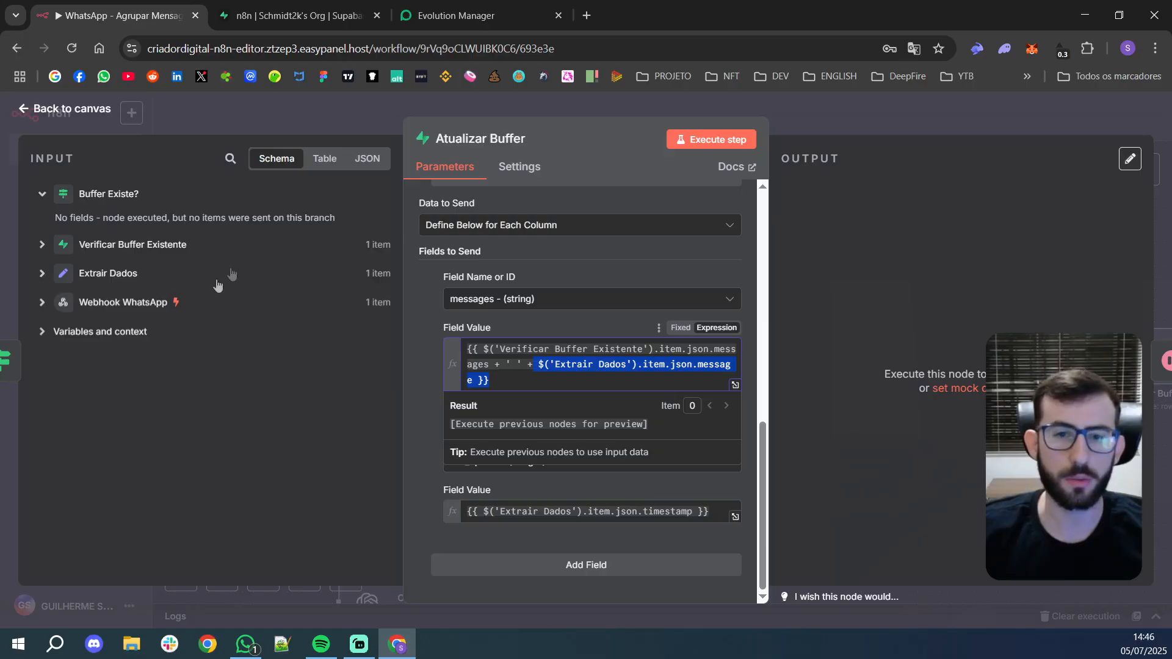
left_click(559, 381)
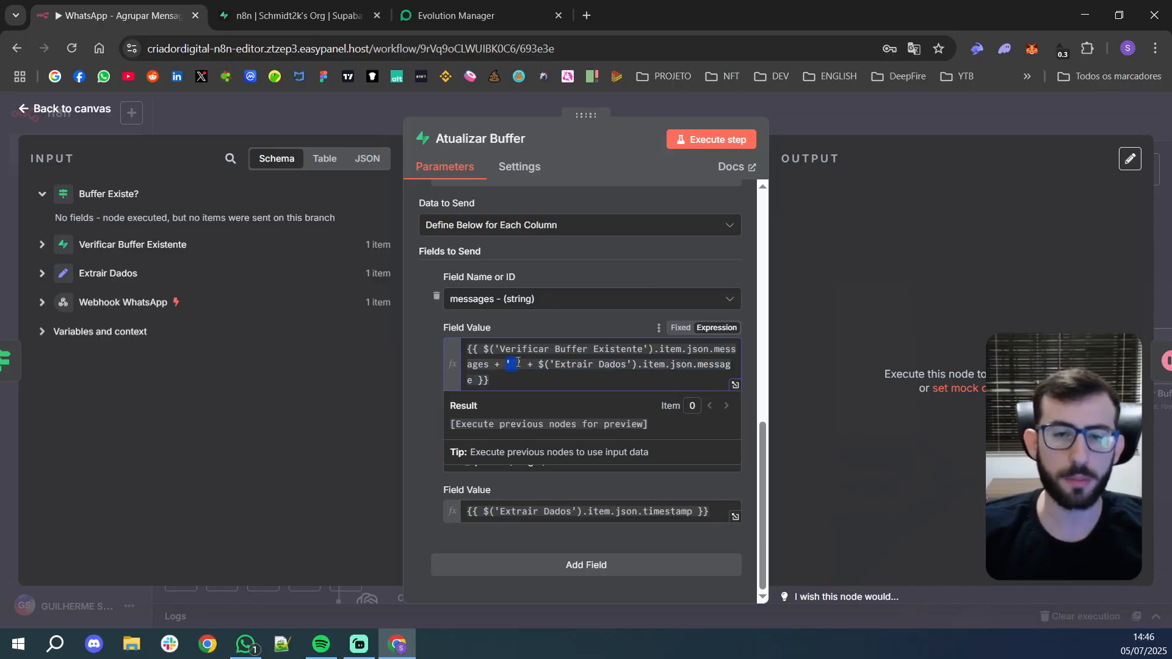
mouse_move(538, 359)
left_mouse_down()
mouse_move(714, 351)
mouse_move(545, 379)
left_mouse_up()
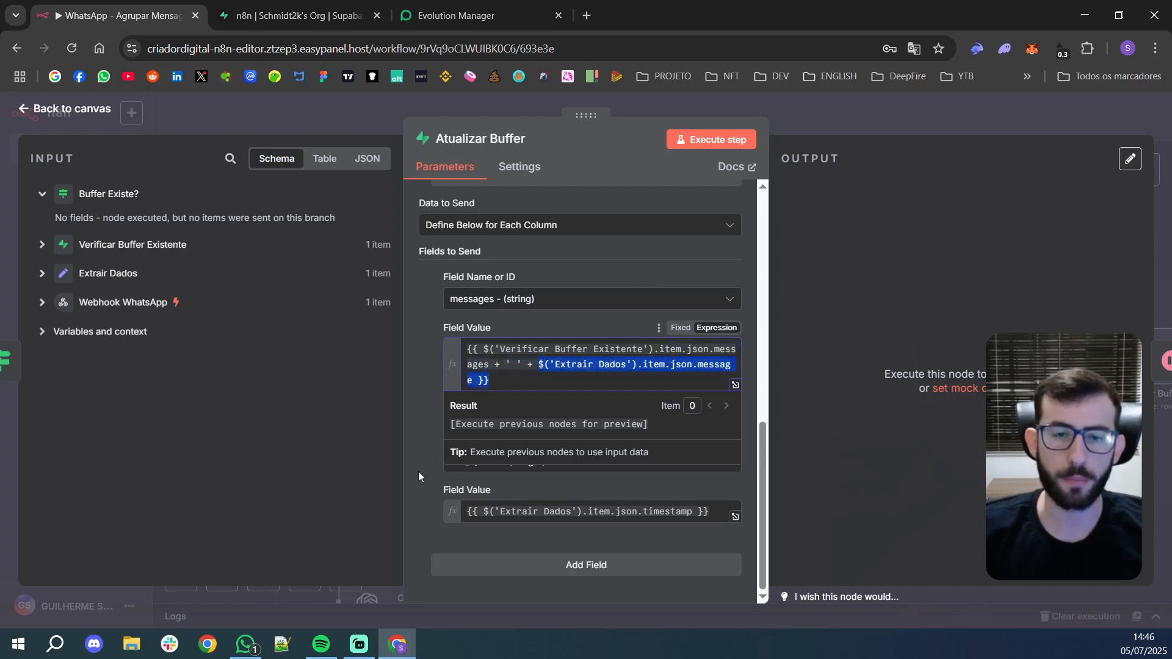
- Set the messages cell of the message_buffer row in Supabase to "Oi tudo bem", and return to the n8n workflow
left_click(318, 19)
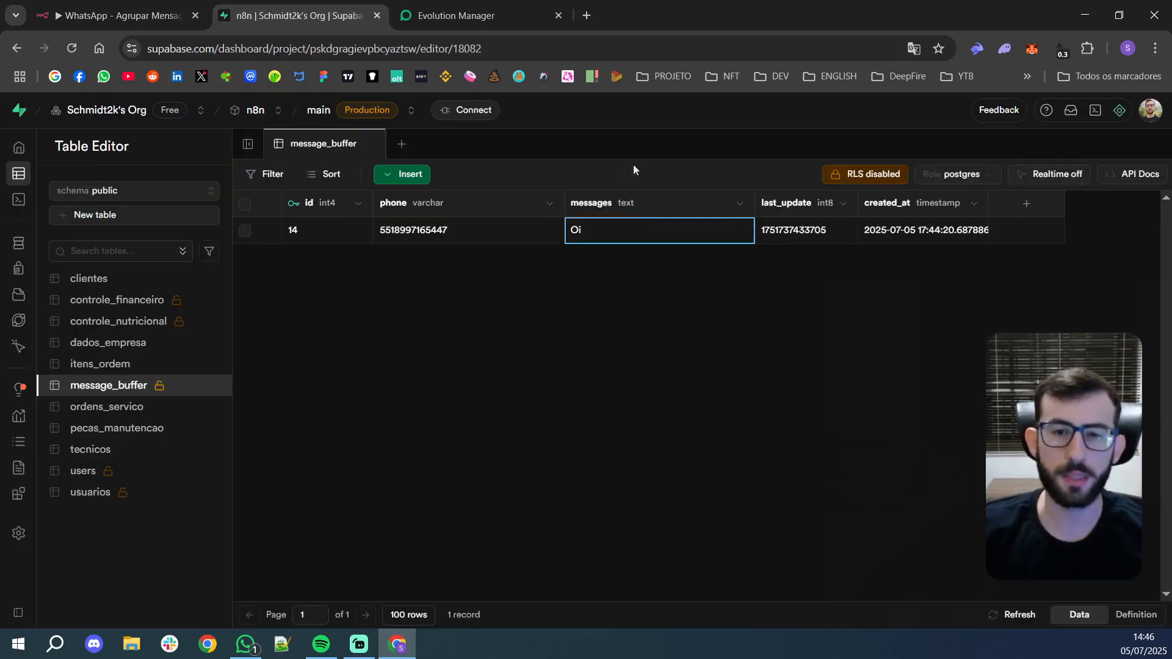
double_click(605, 238)
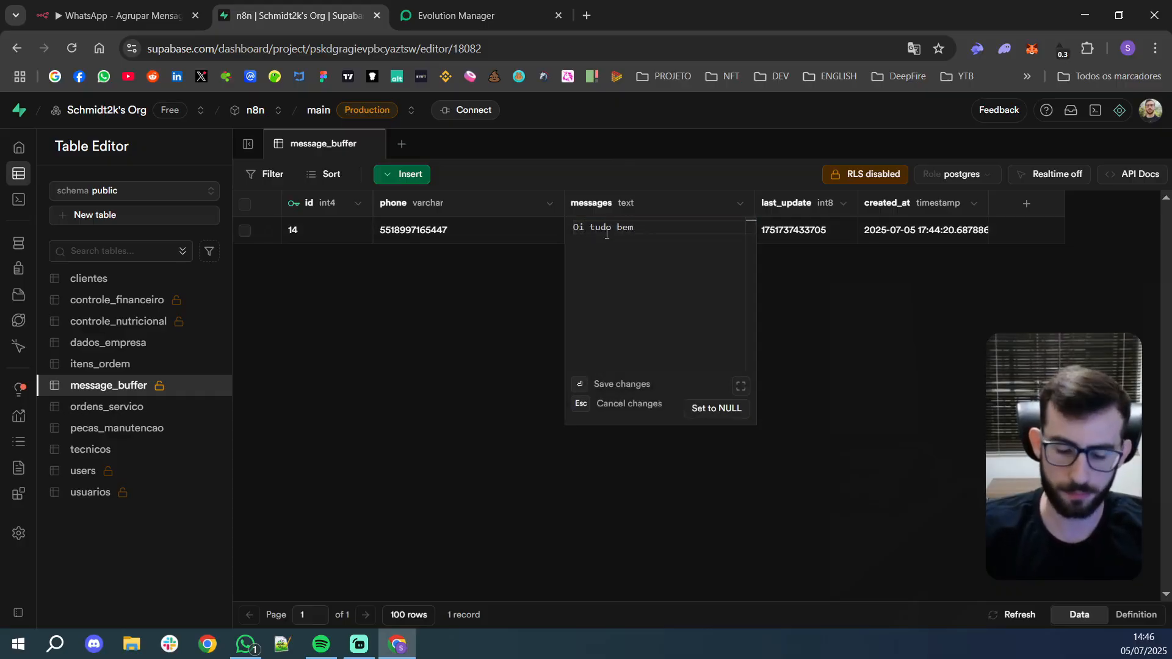
key("Return")
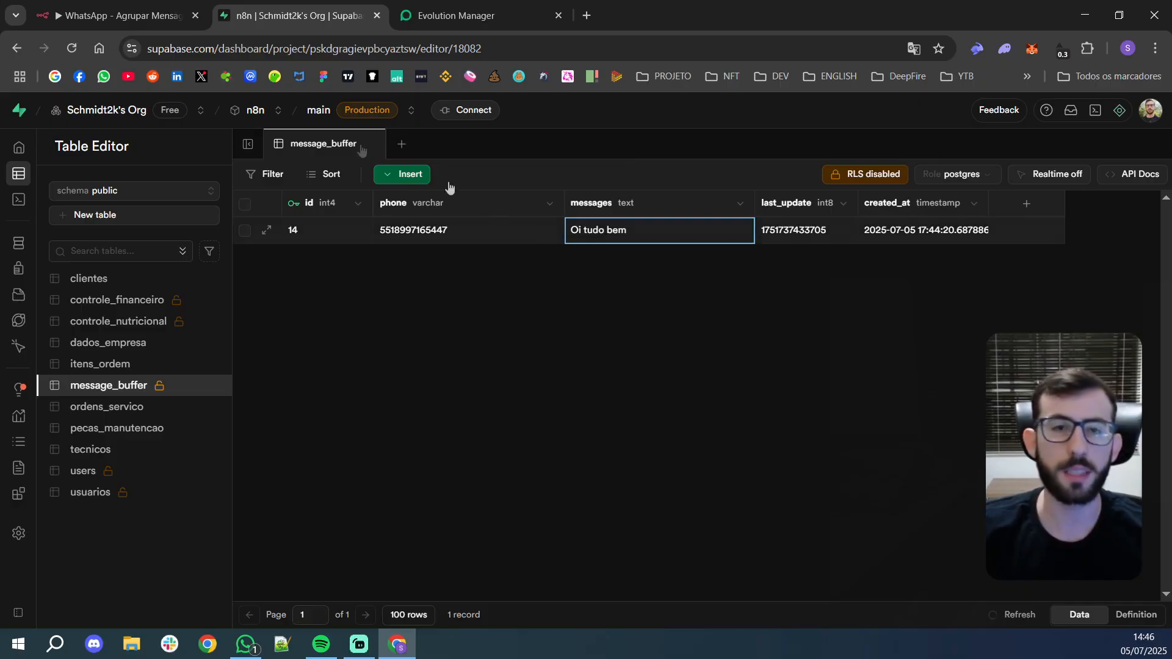
left_click(157, 19)
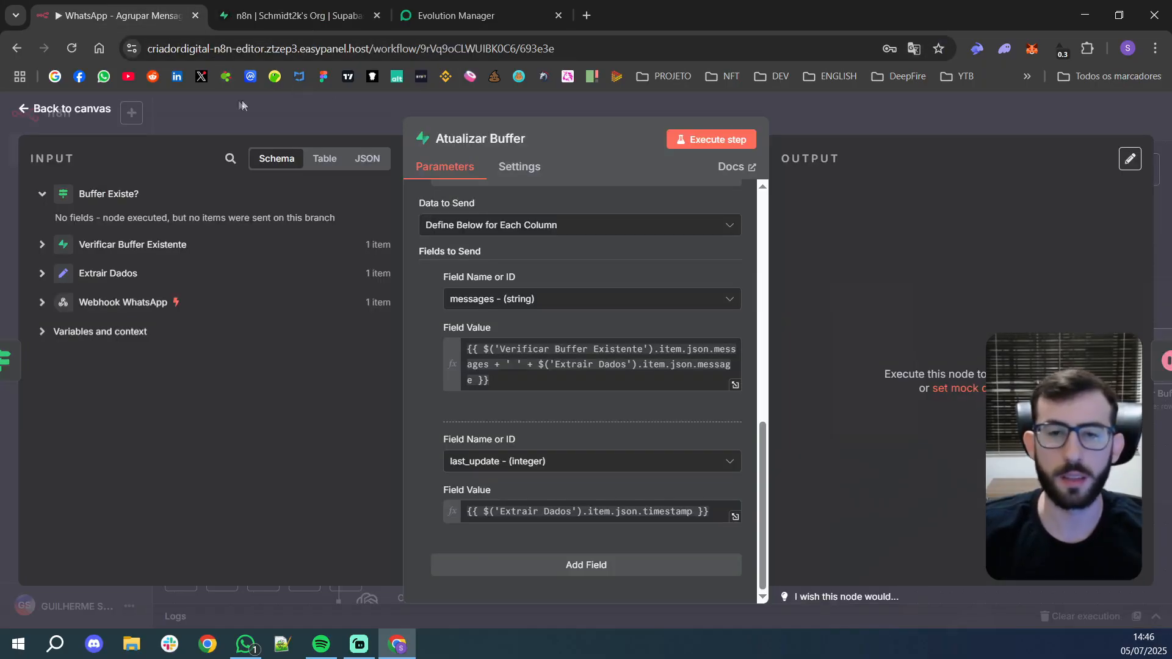
- Close Atualizar Buffer and examine the resume mode, wait amount and wait unit of the Aguardar Novas Mensagens node
left_click(50, 118)
scroll(666, 272, "up", 5)
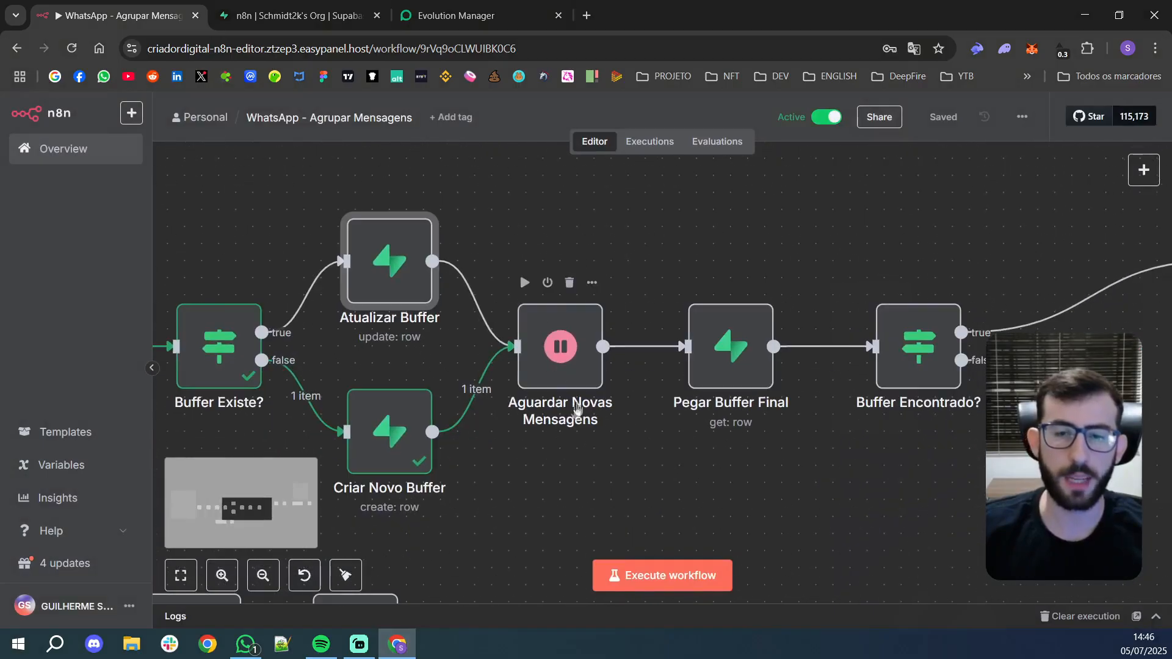
double_click(580, 359)
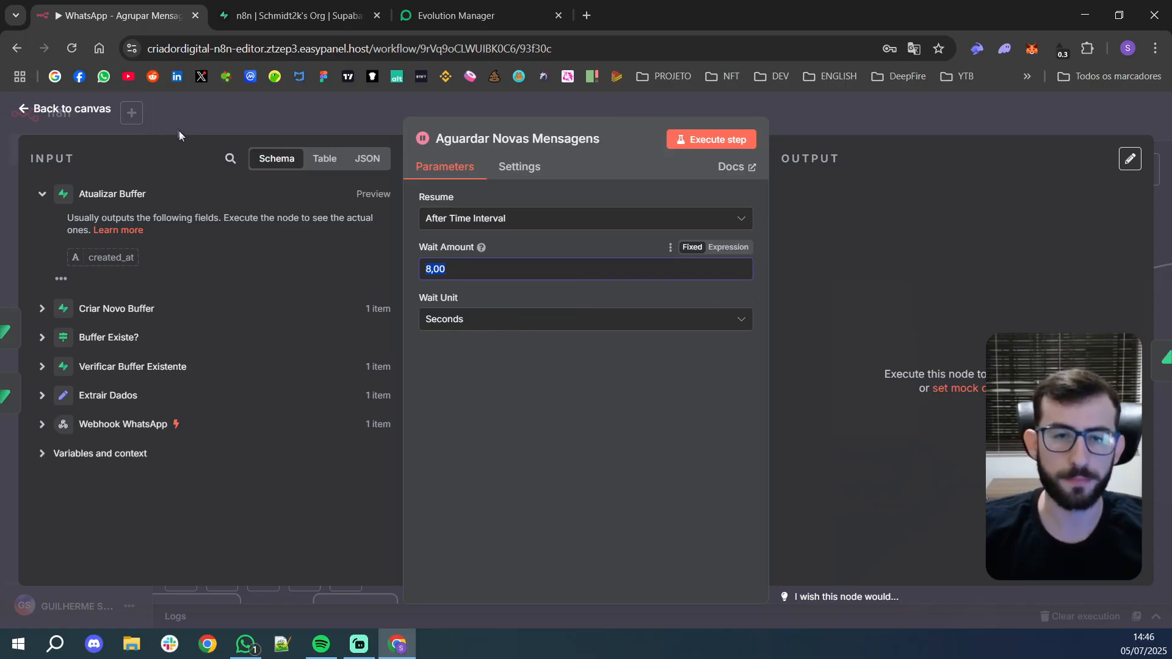
left_click(65, 110)
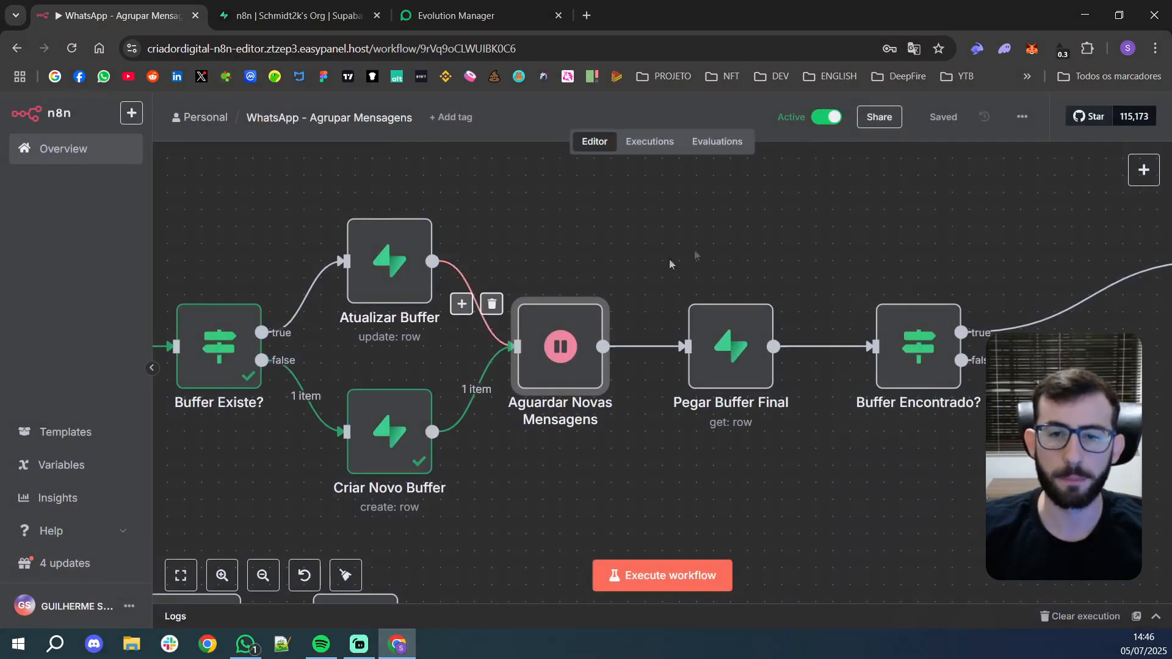
- Execute the Aguardar Novas Mensagens node on its own, wait for it to finish, and return to the canvas
double_click(542, 330)
left_click(702, 146)
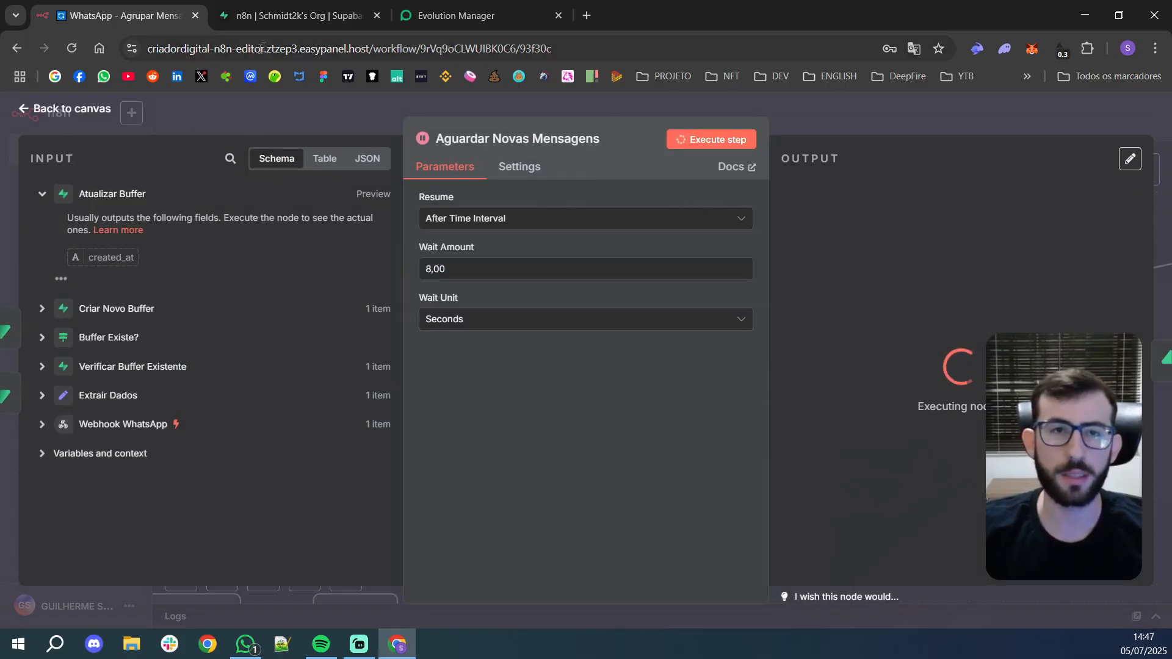
left_click(310, 17)
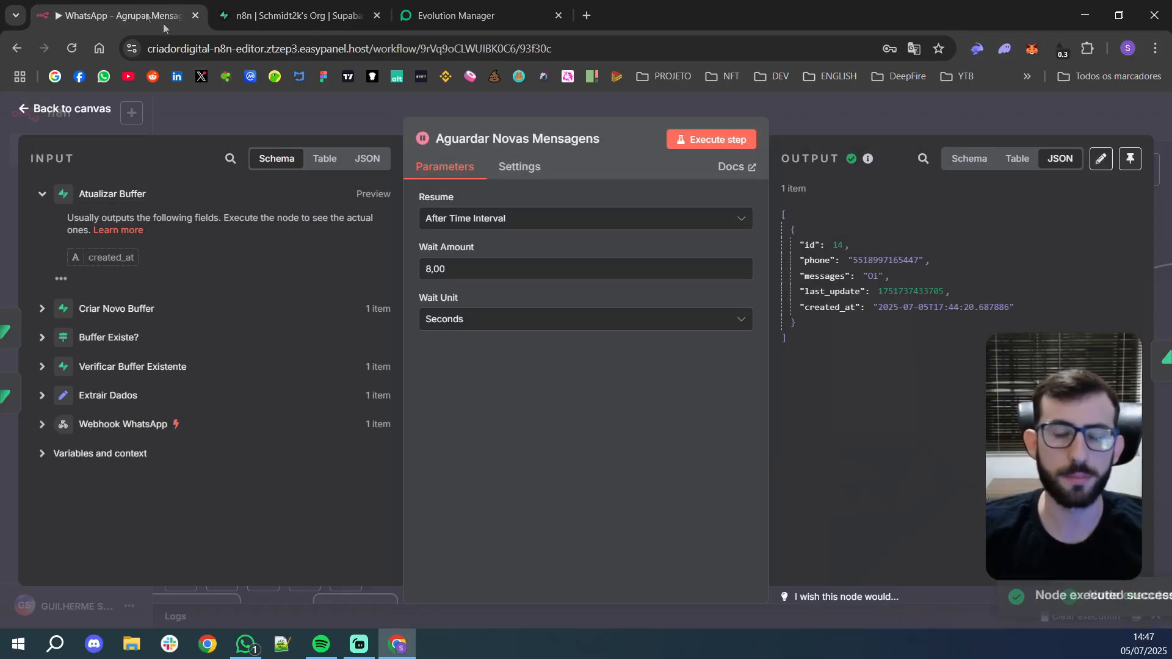
left_click(163, 19)
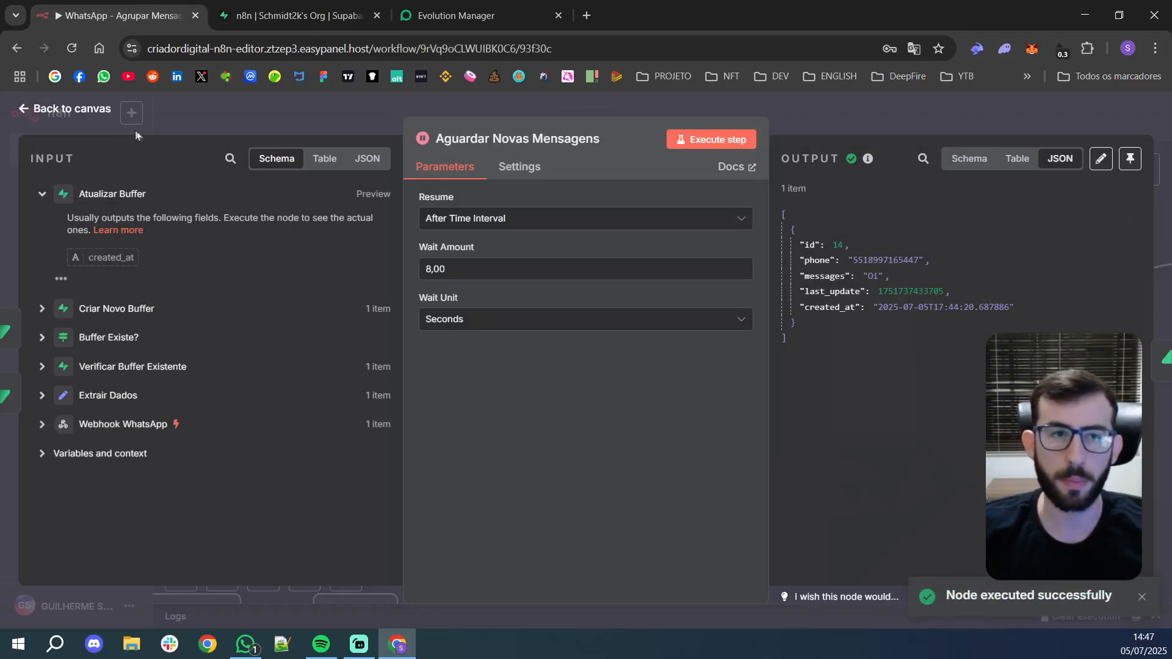
left_click(101, 109)
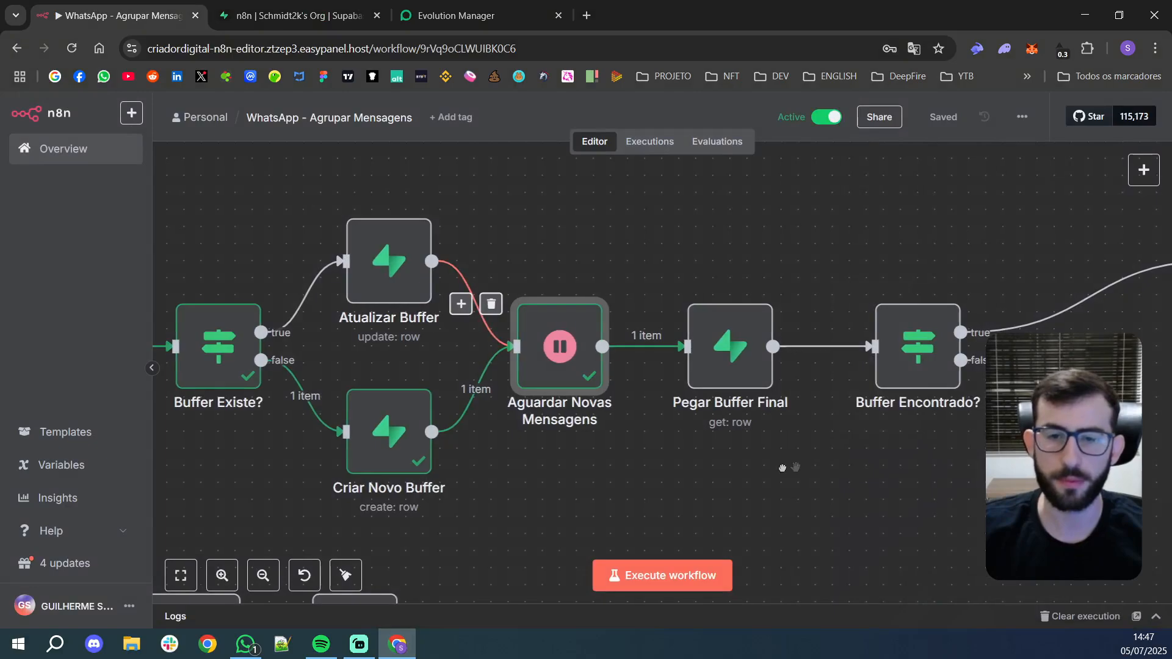
- Open the Pegar Buffer Final node and execute it to fetch the message_buffer row
left_click_drag(790, 462, 576, 439)
double_click(514, 325)
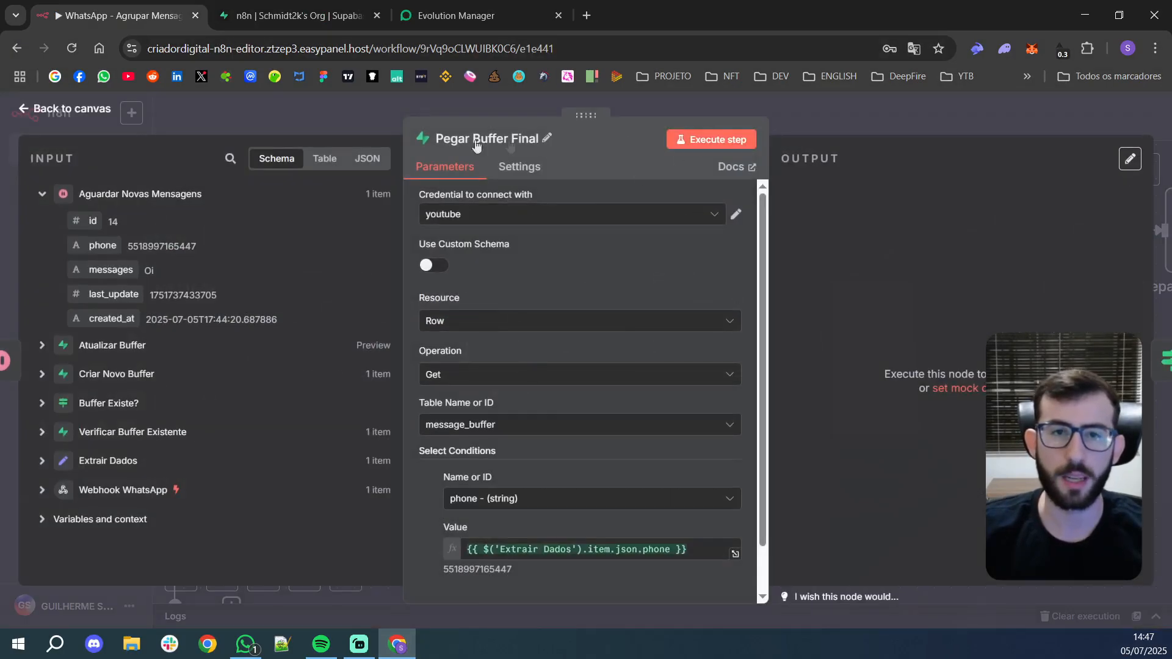
left_click(714, 140)
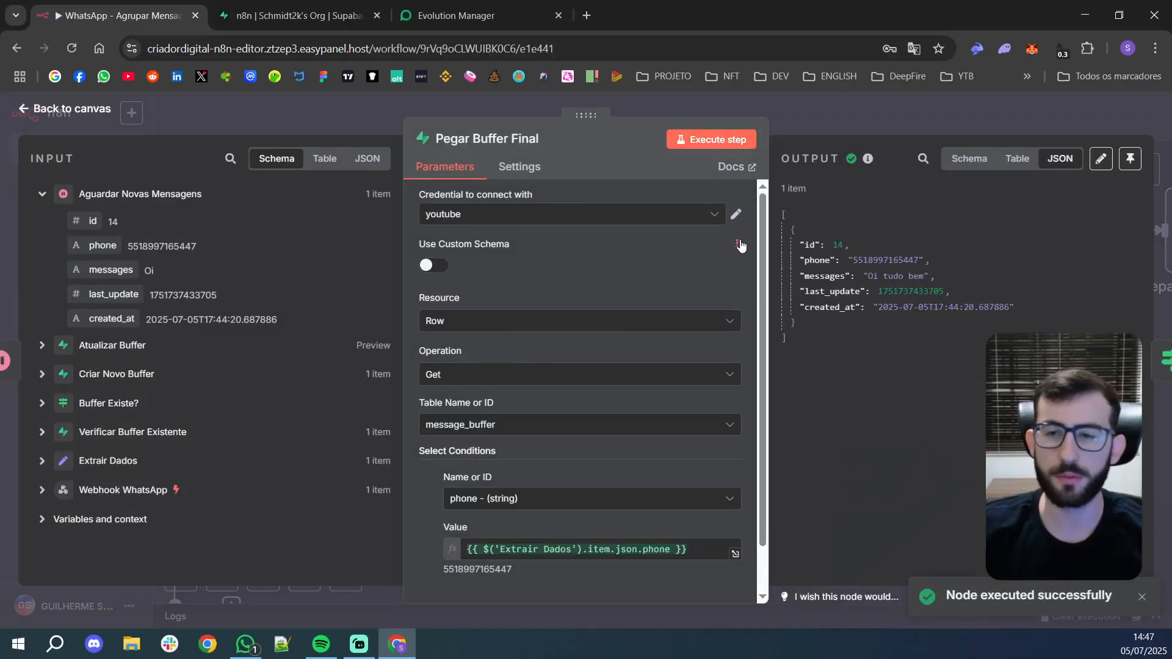
- Examine the messages value in Pegar Buffer Final's output and its phone select condition, and return to the canvas
left_click_drag(865, 279, 931, 280)
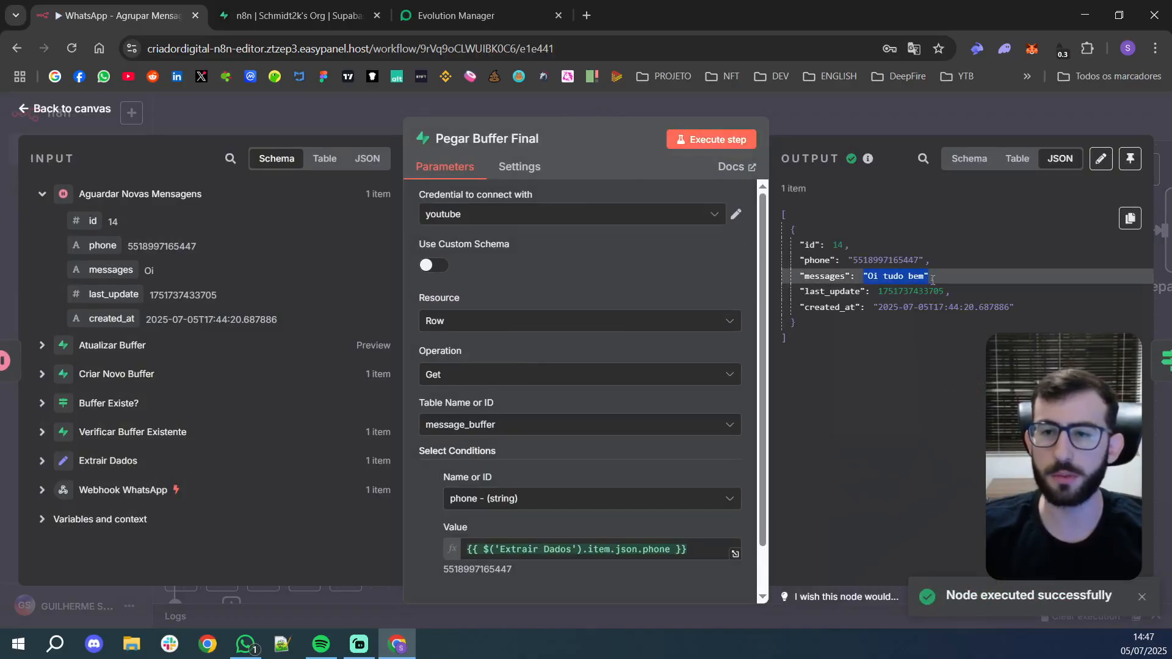
left_click(873, 278)
double_click(874, 277)
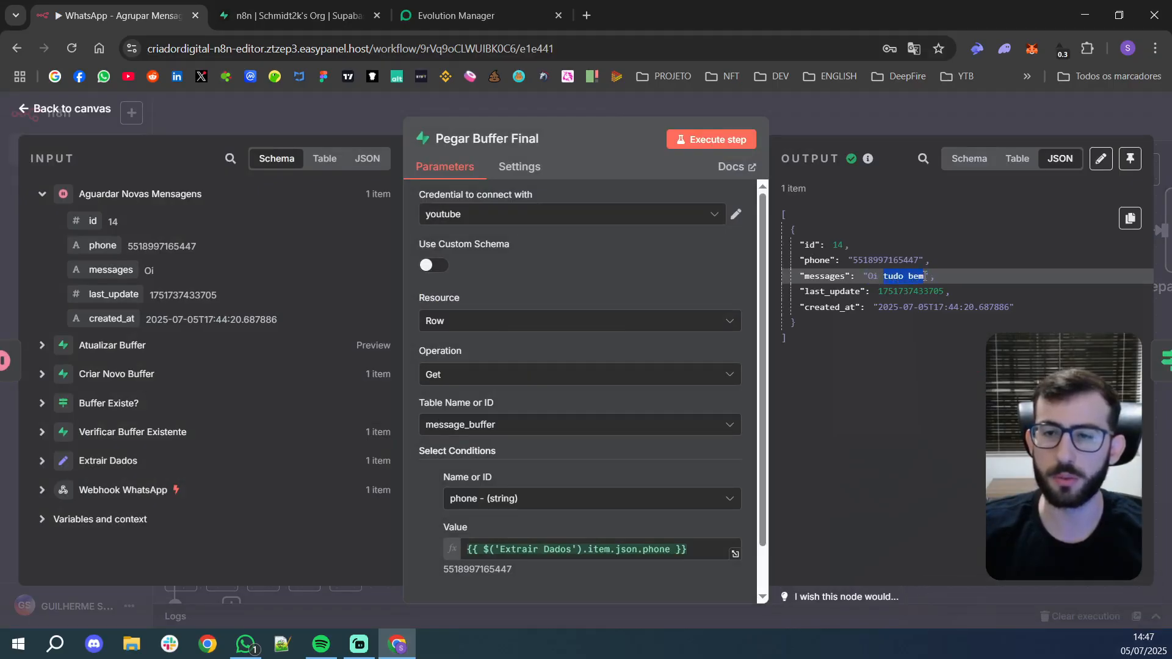
left_click_drag(869, 278, 920, 278)
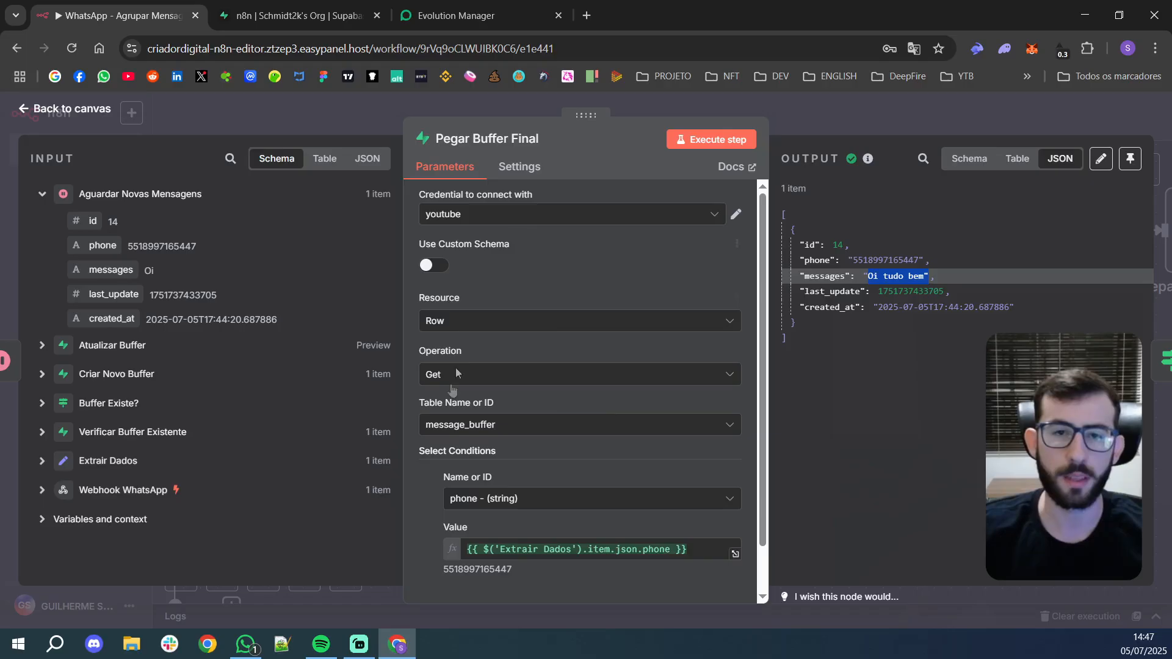
scroll(452, 380, "down", 1)
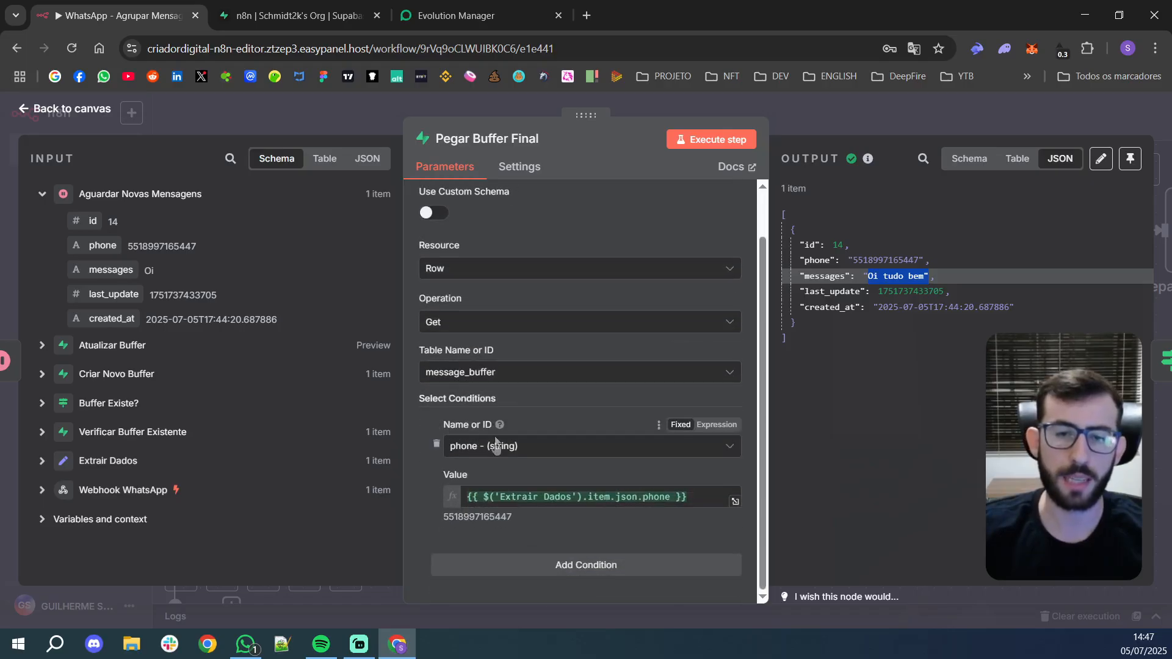
left_click(46, 108)
- Execute the Buffer Encontrado? node, highlight its True Branch output, and return to the canvas
left_click_drag(669, 435, 643, 434)
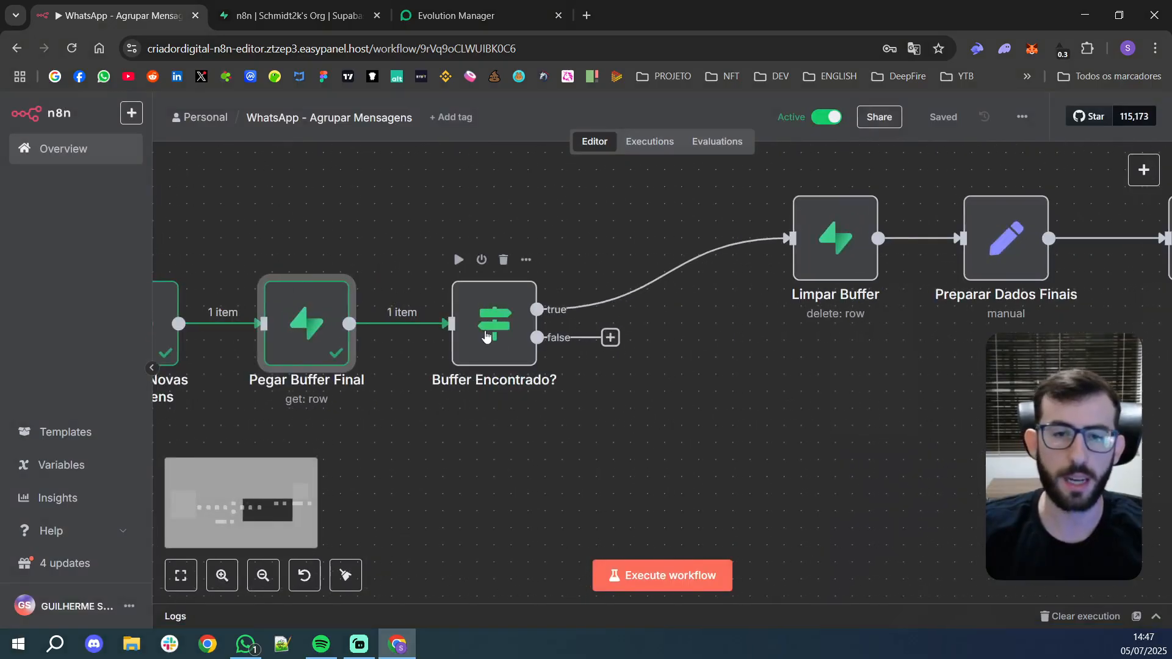
double_click(486, 335)
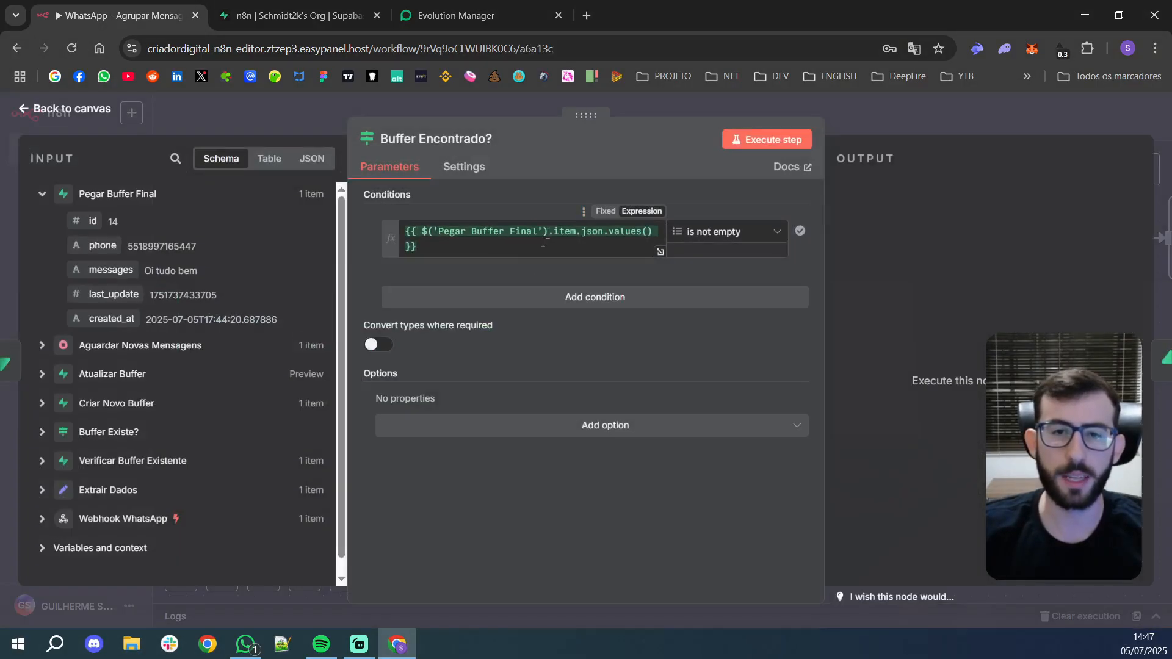
left_click(778, 142)
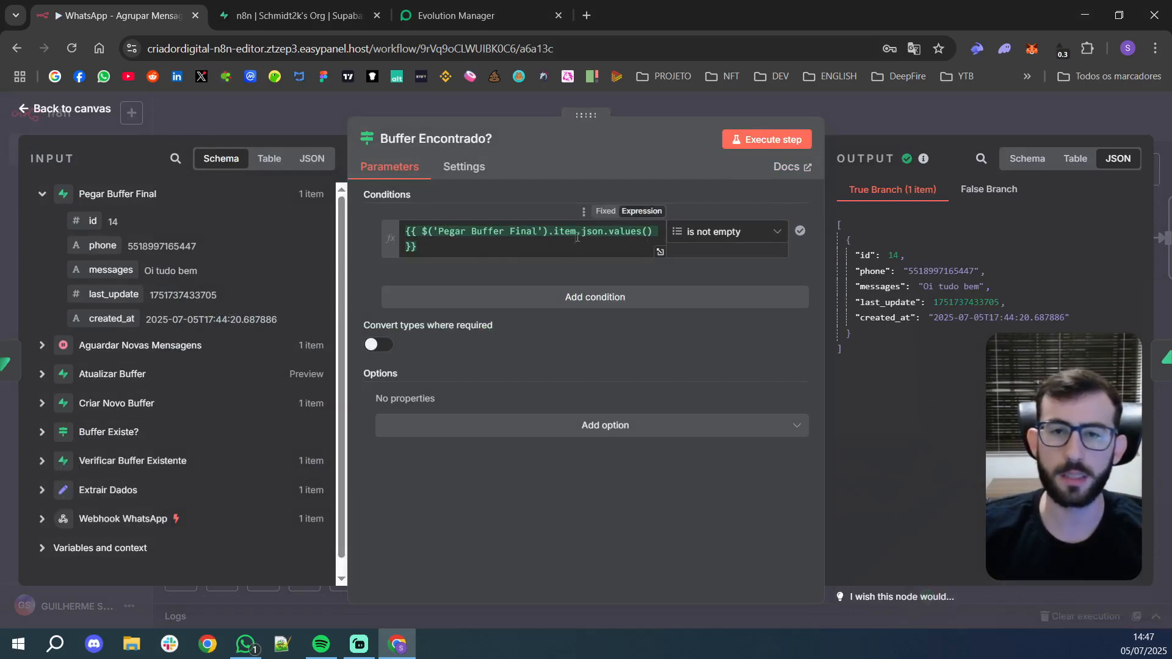
left_click_drag(830, 245, 846, 225)
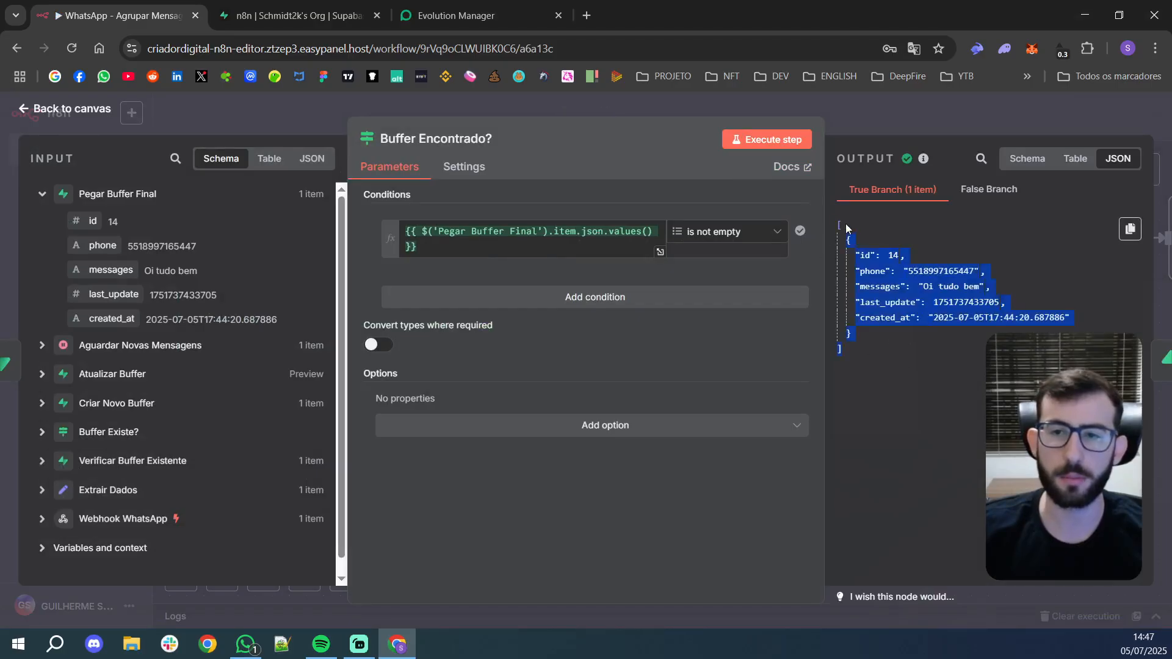
left_click(41, 107)
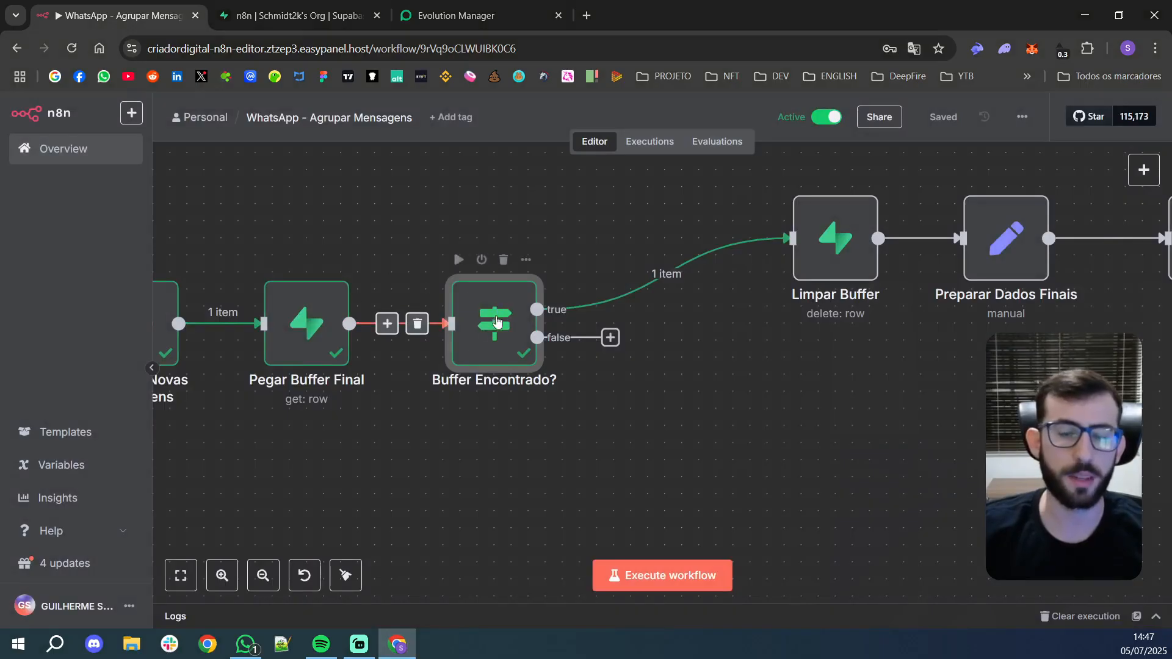
- Examine Buffer Encontrado?'s Pegar Buffer Final expression and its condition operators, and return to the canvas at the Limpar Buffer node
scroll(509, 347, "left", 3)
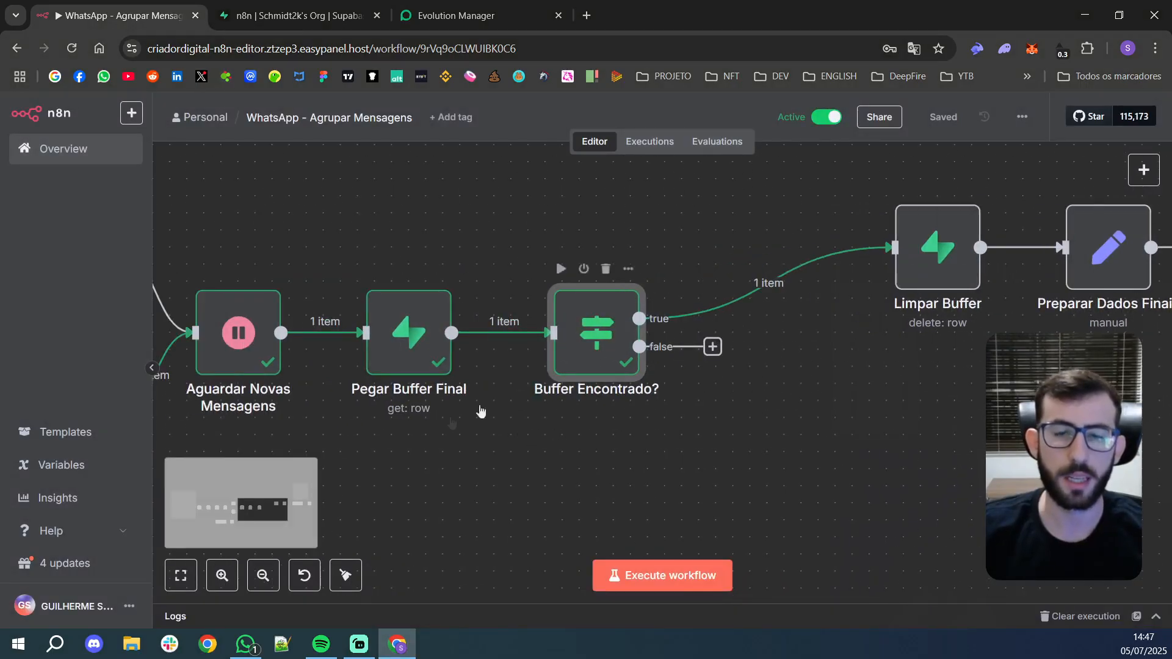
double_click(583, 337)
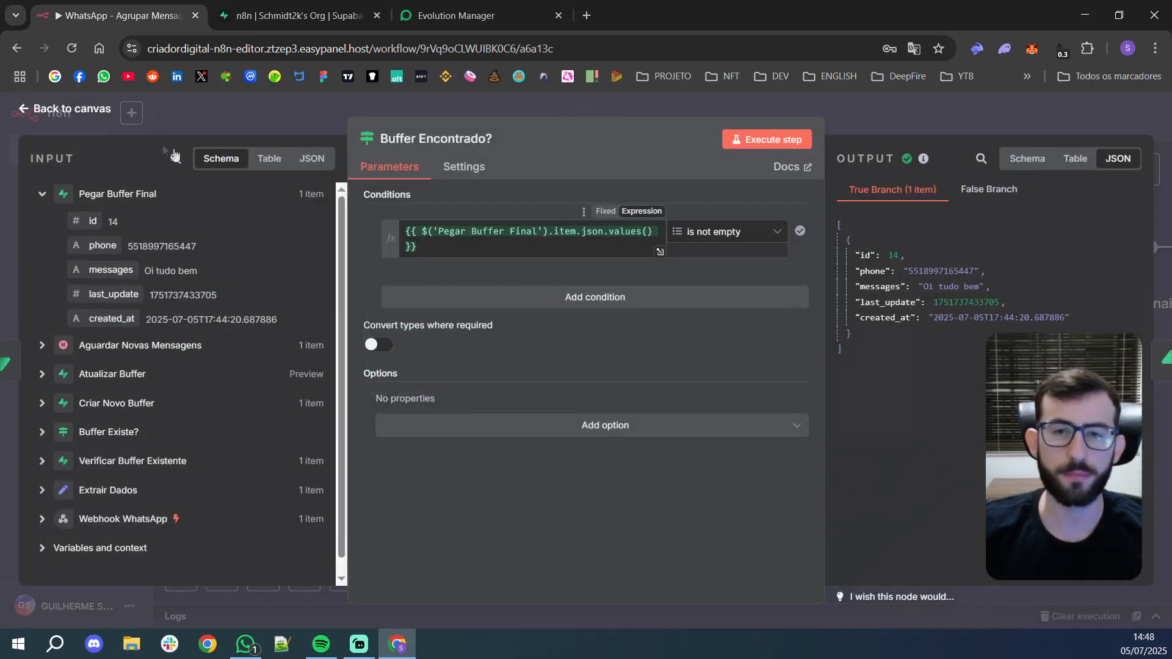
left_click(72, 109)
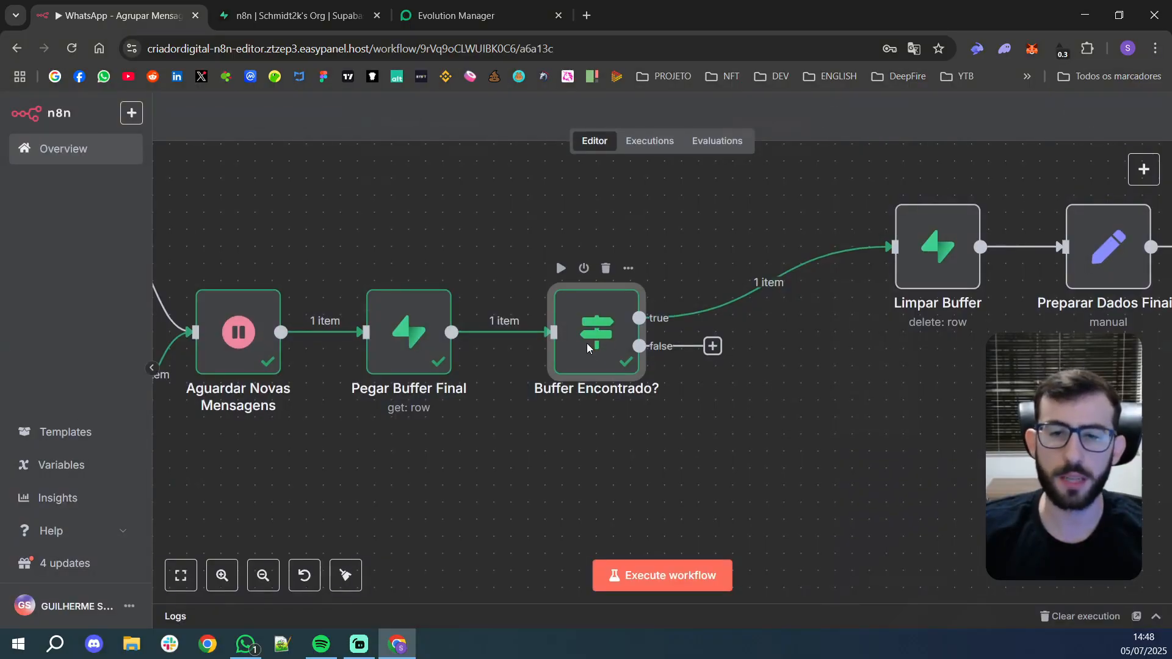
double_click(588, 343)
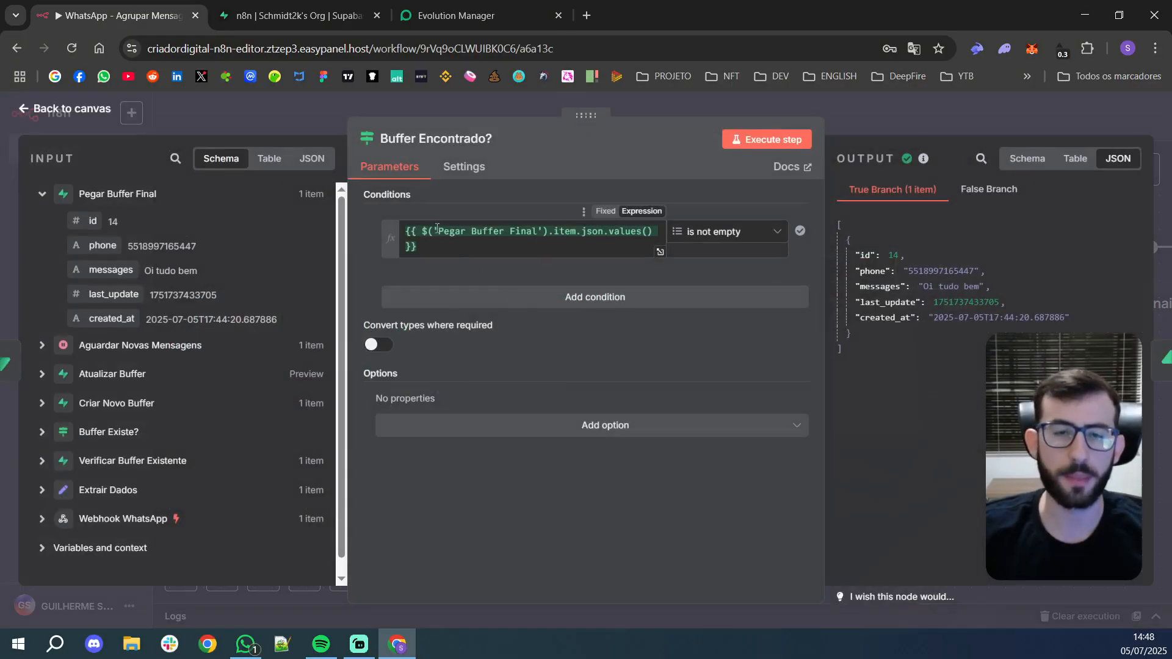
left_click_drag(429, 231, 455, 230)
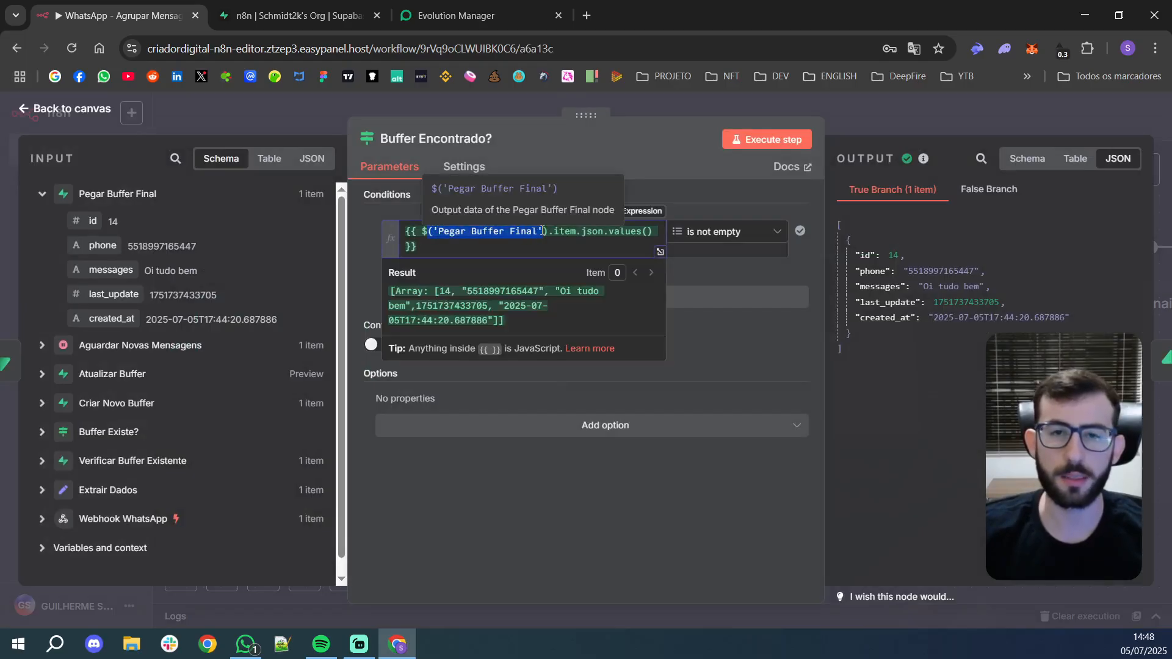
left_click_drag(542, 231, 540, 231)
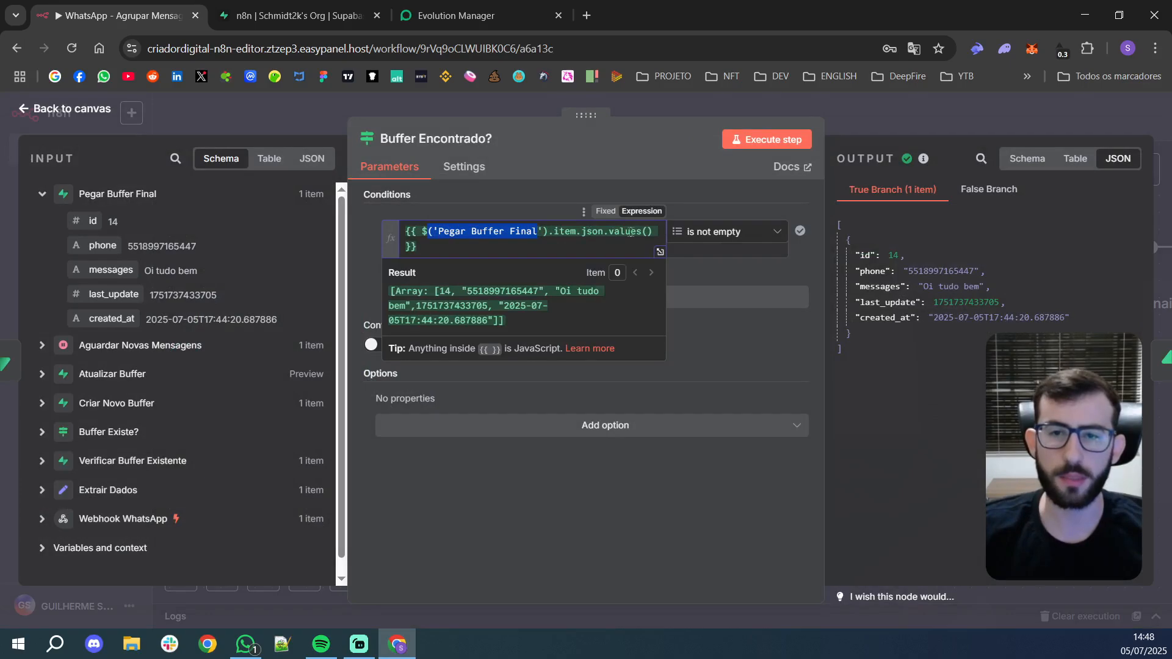
left_click(723, 238)
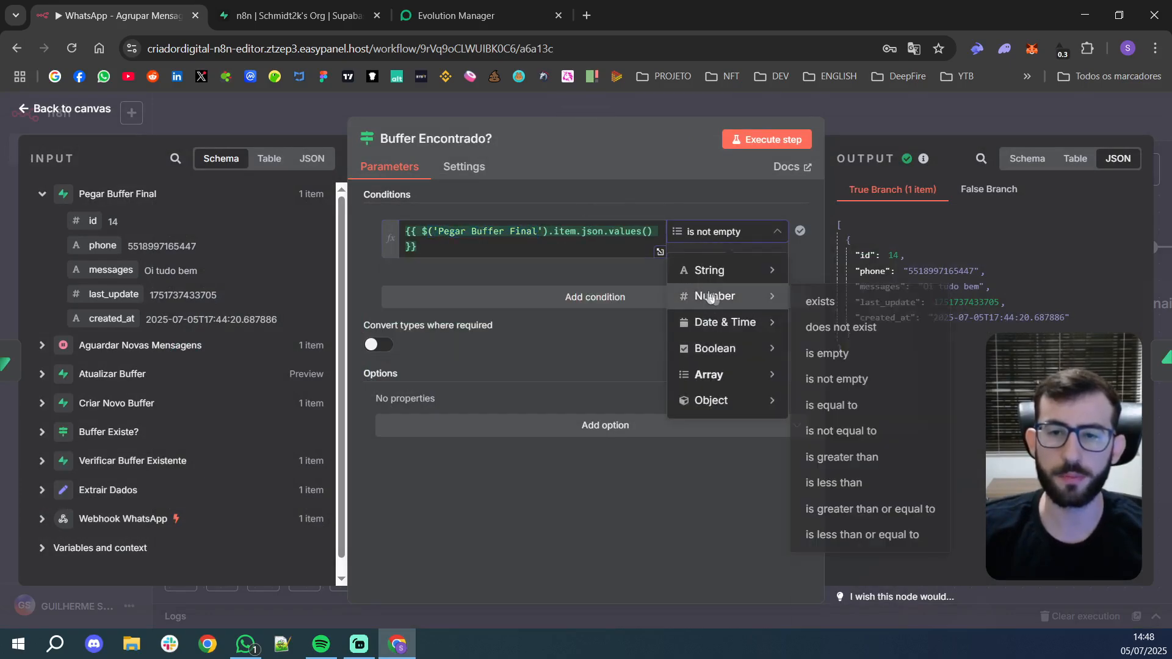
left_click(577, 331)
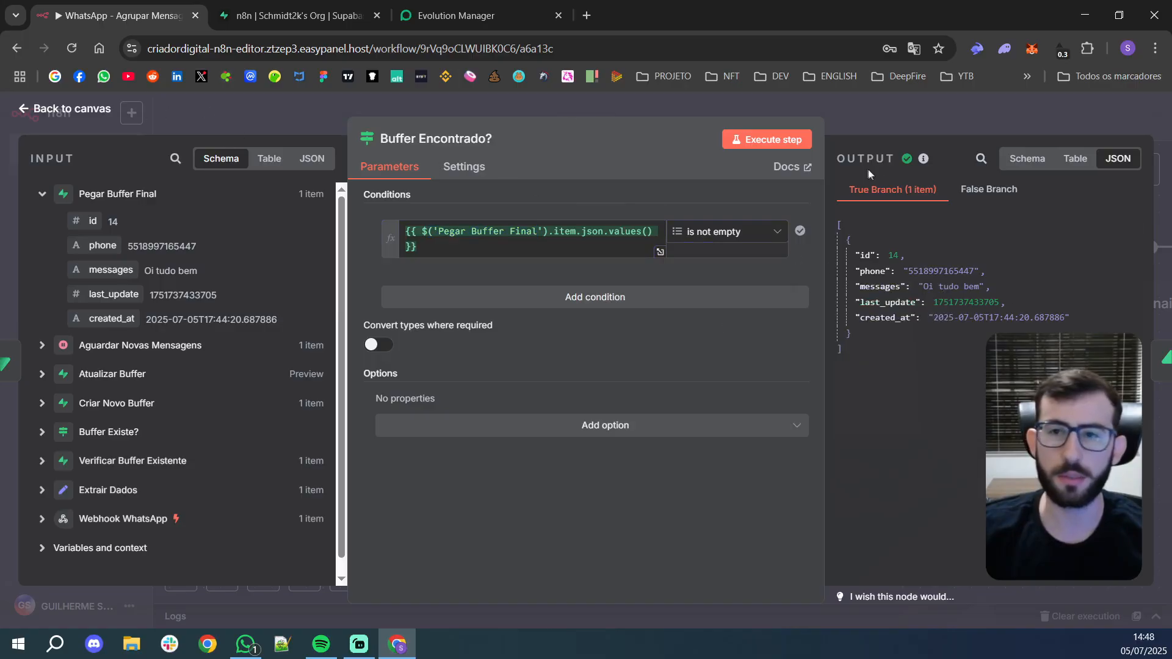
left_click(72, 109)
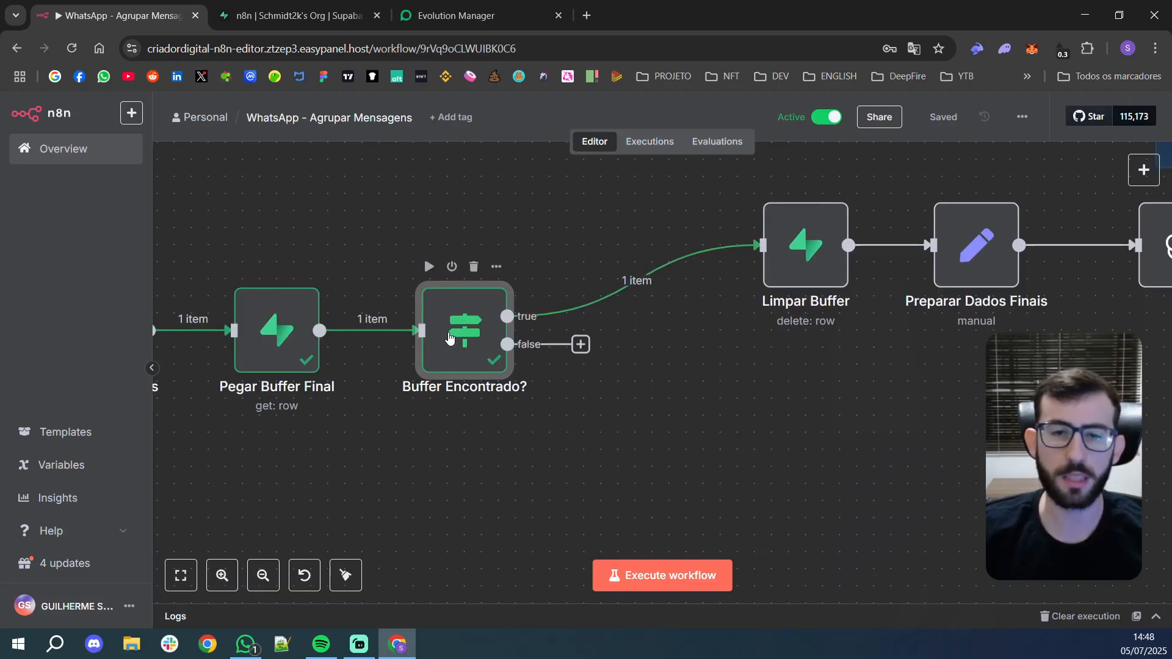
left_click_drag(732, 363, 521, 427)
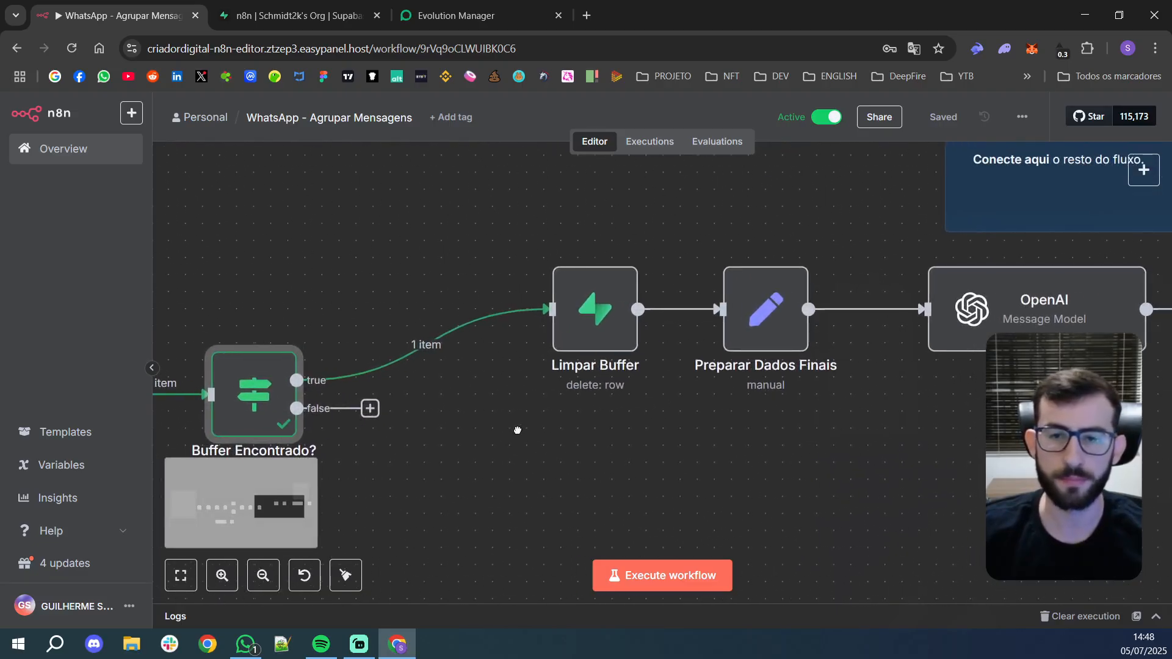
- Open and execute the Limpar Buffer node, highlight the messages value in its output, and return to the canvas
double_click(595, 308)
left_click(713, 146)
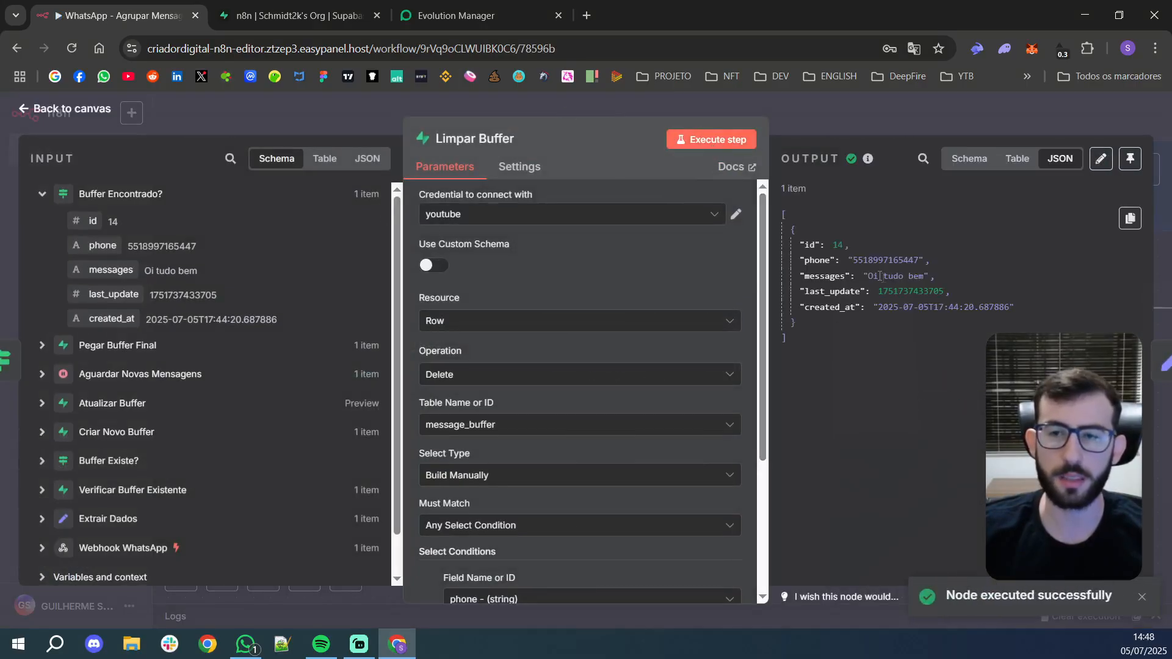
left_click_drag(914, 276, 925, 276)
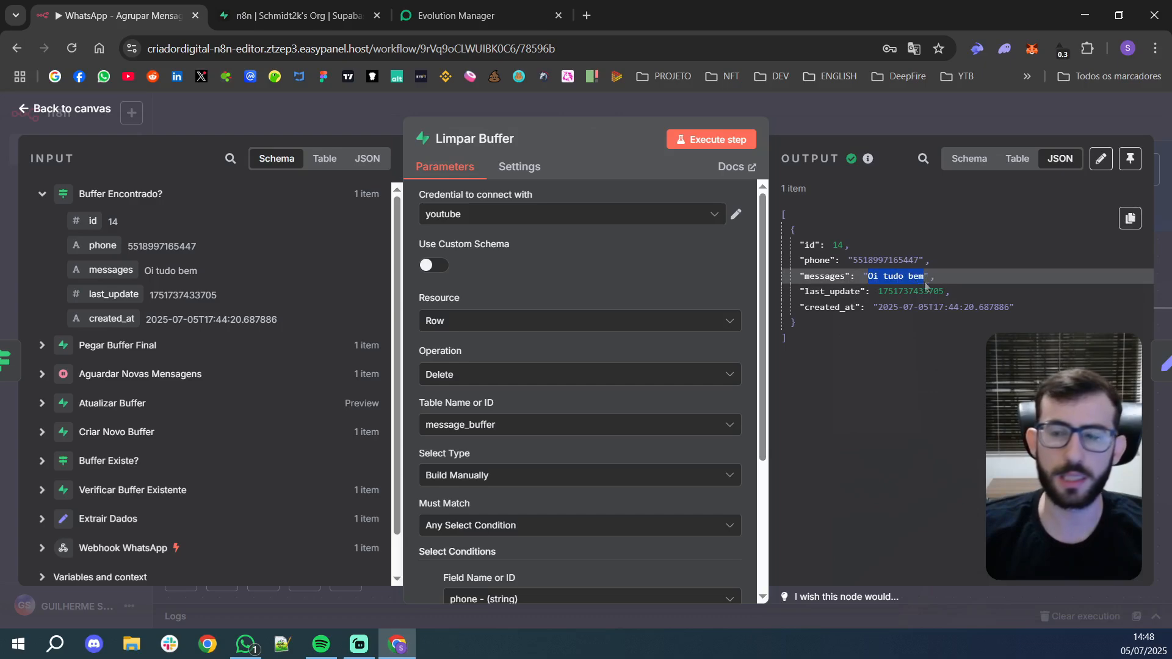
left_click(100, 114)
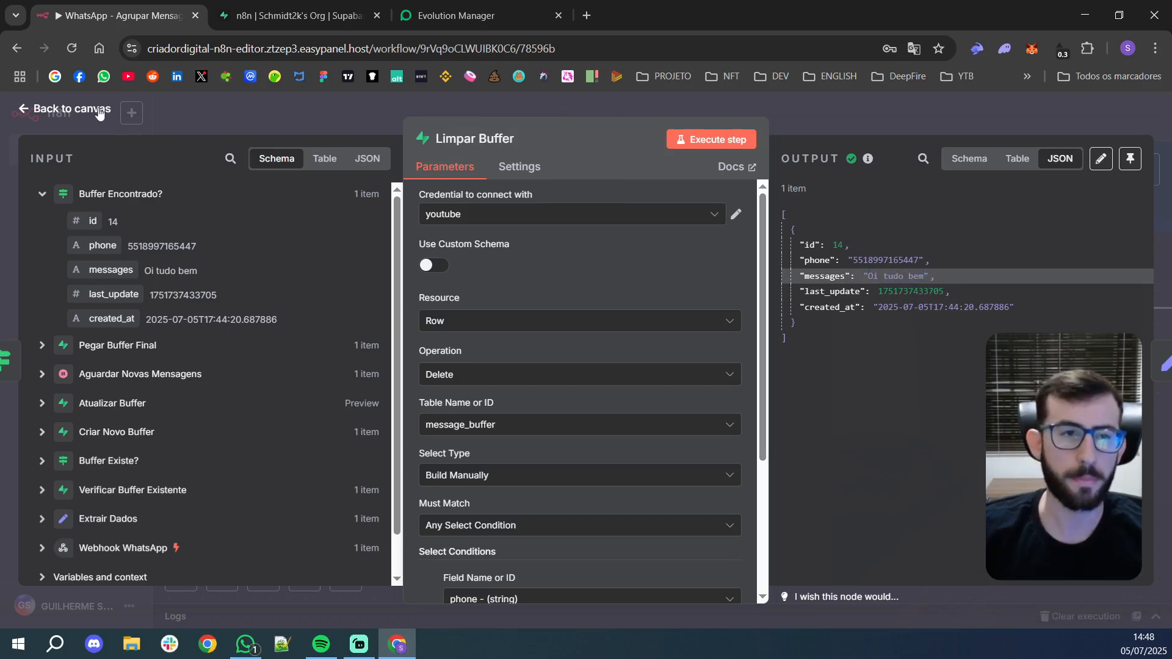
- Open the Preparar Dados Finais node, check its message expression, execute it, and return to the canvas
left_click_drag(887, 410, 712, 382)
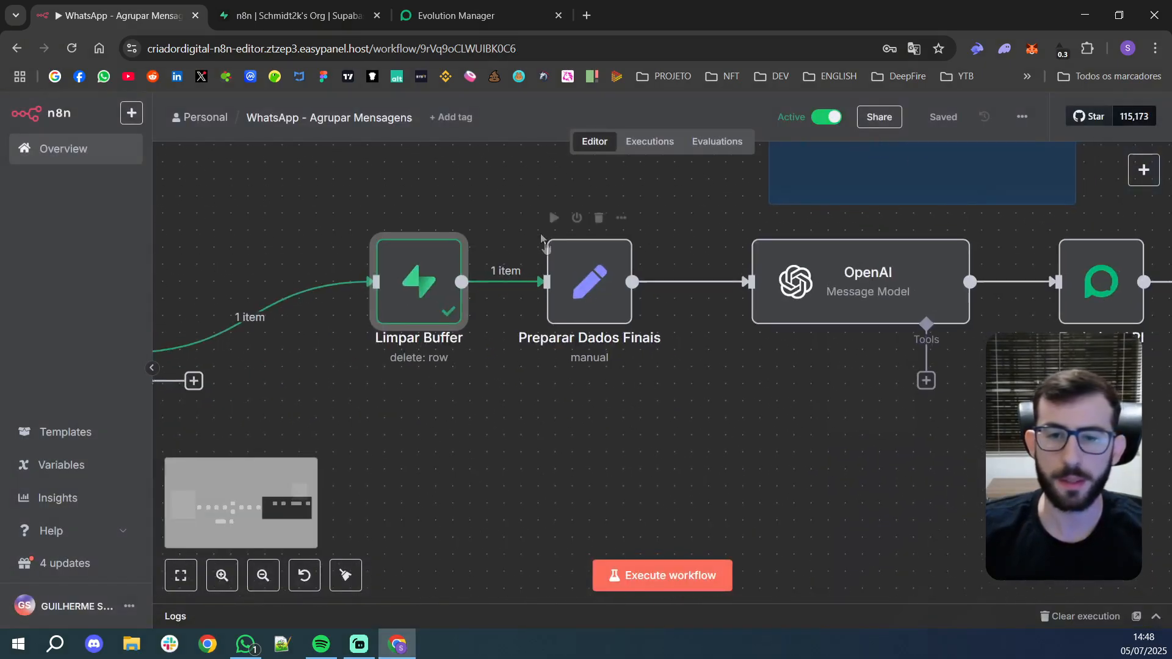
double_click(602, 286)
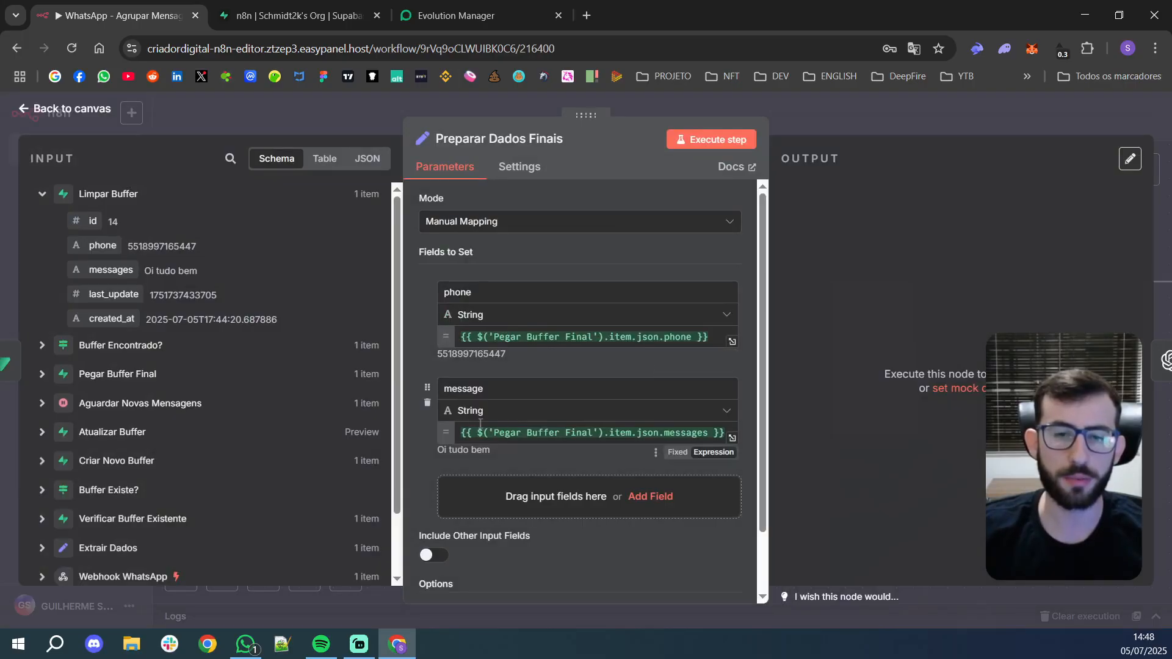
left_click_drag(438, 455, 438, 436)
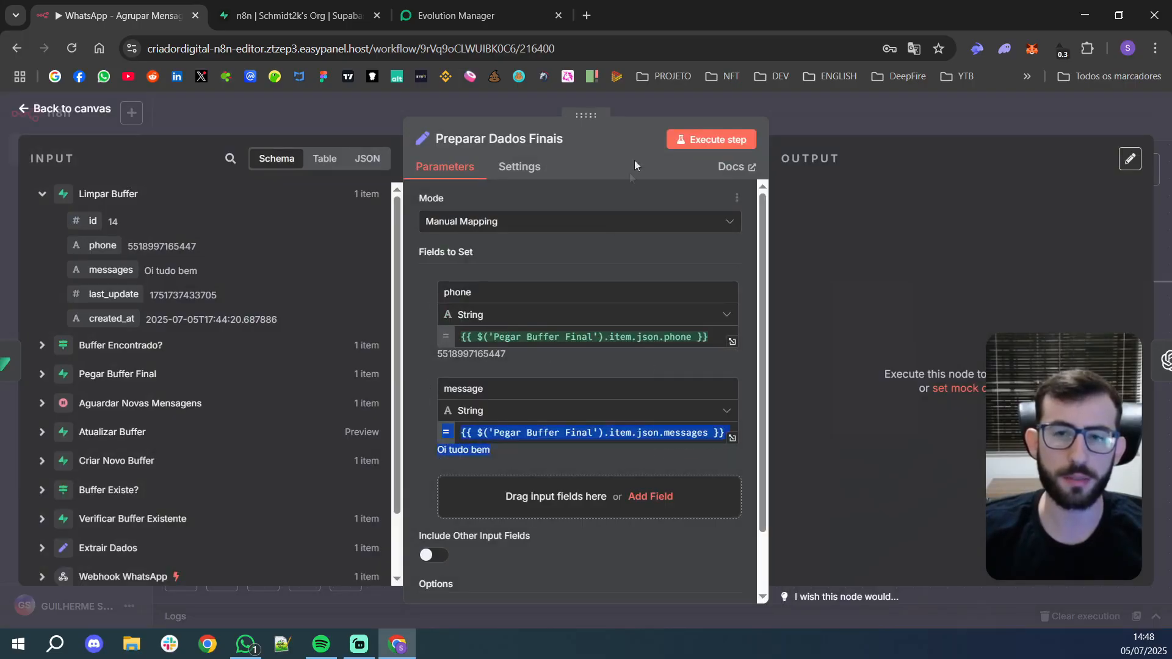
left_click(712, 140)
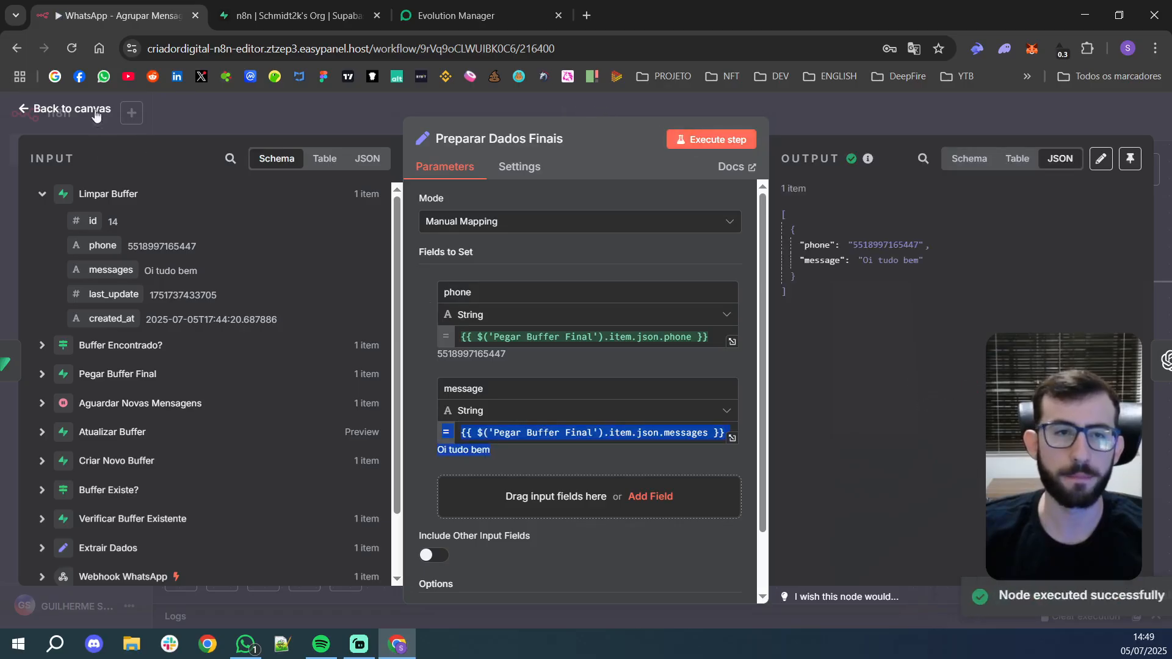
key("Escape")
- Highlight the OpenAI and Evolution API nodes and read the SEU FLUXO CONTINUA AQUI note above them
left_click_drag(803, 457, 543, 470)
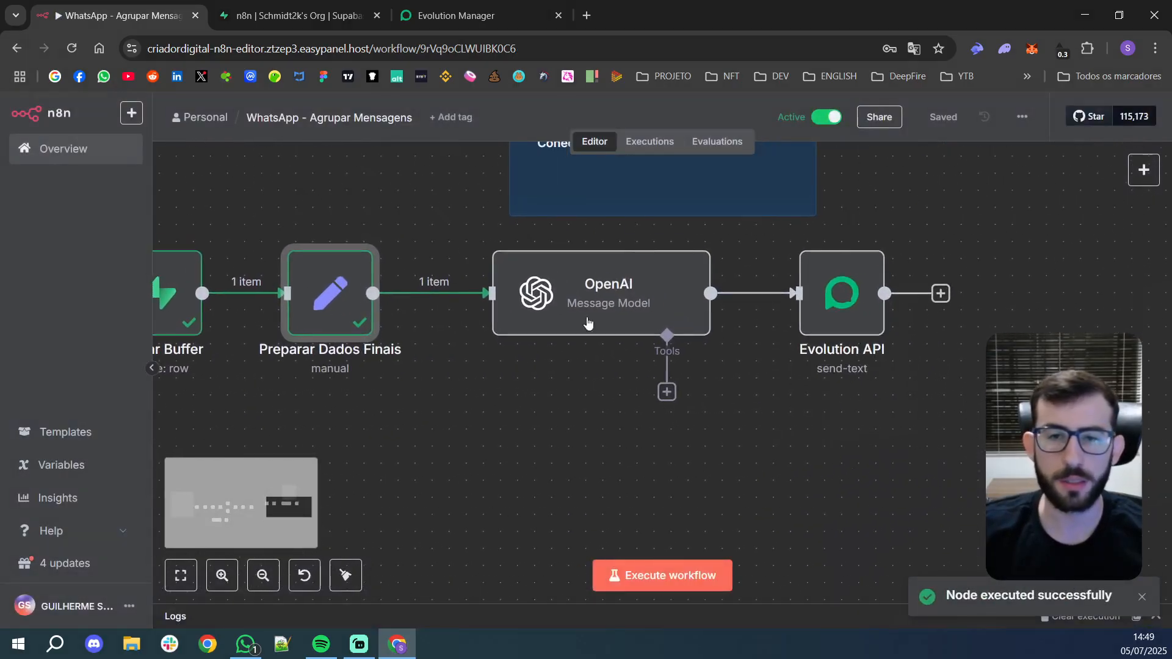
left_click_drag(433, 224, 995, 410)
scroll(1010, 340, "down", 2)
left_click_drag(1005, 324, 874, 519)
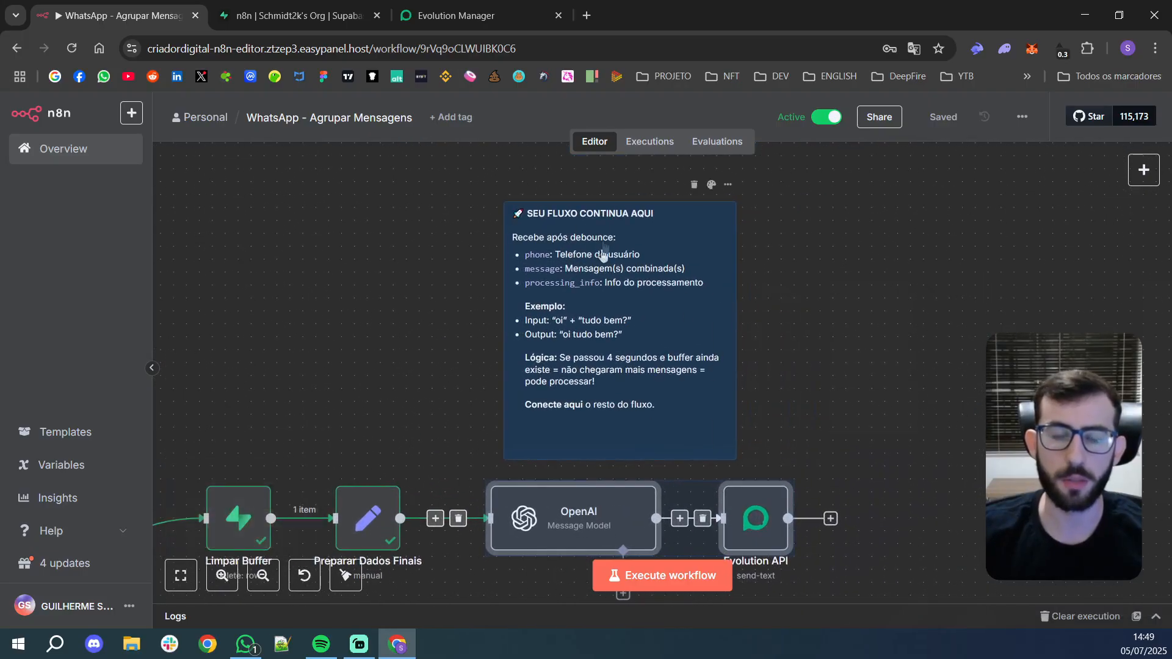
left_click(941, 431)
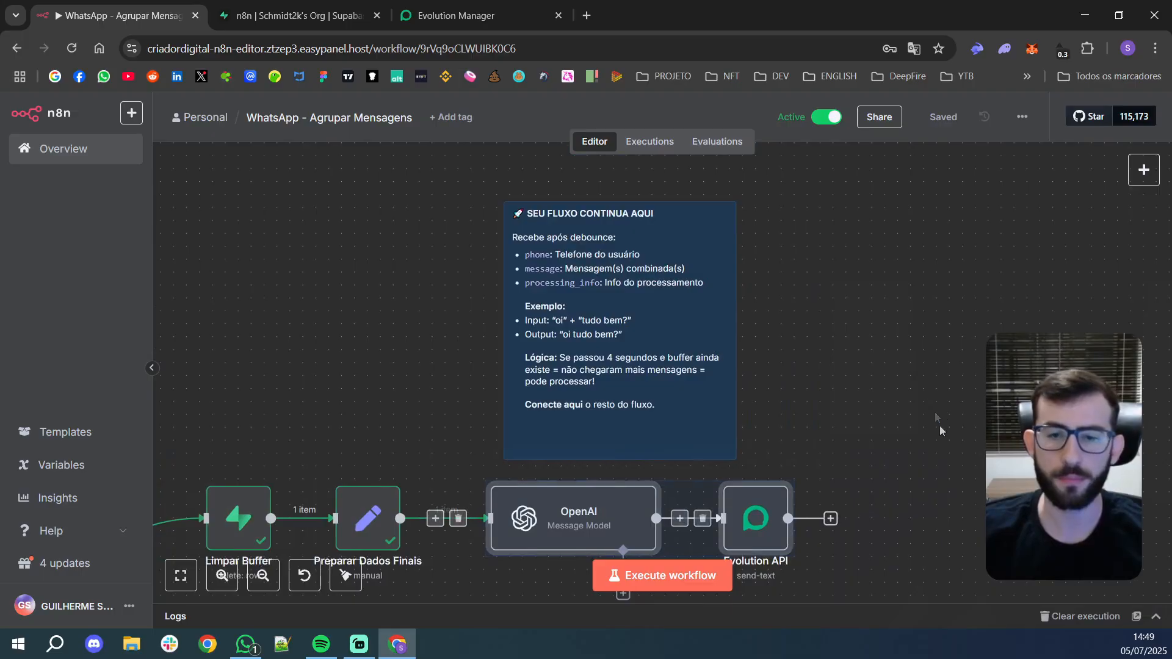
left_click_drag(931, 476, 928, 434)
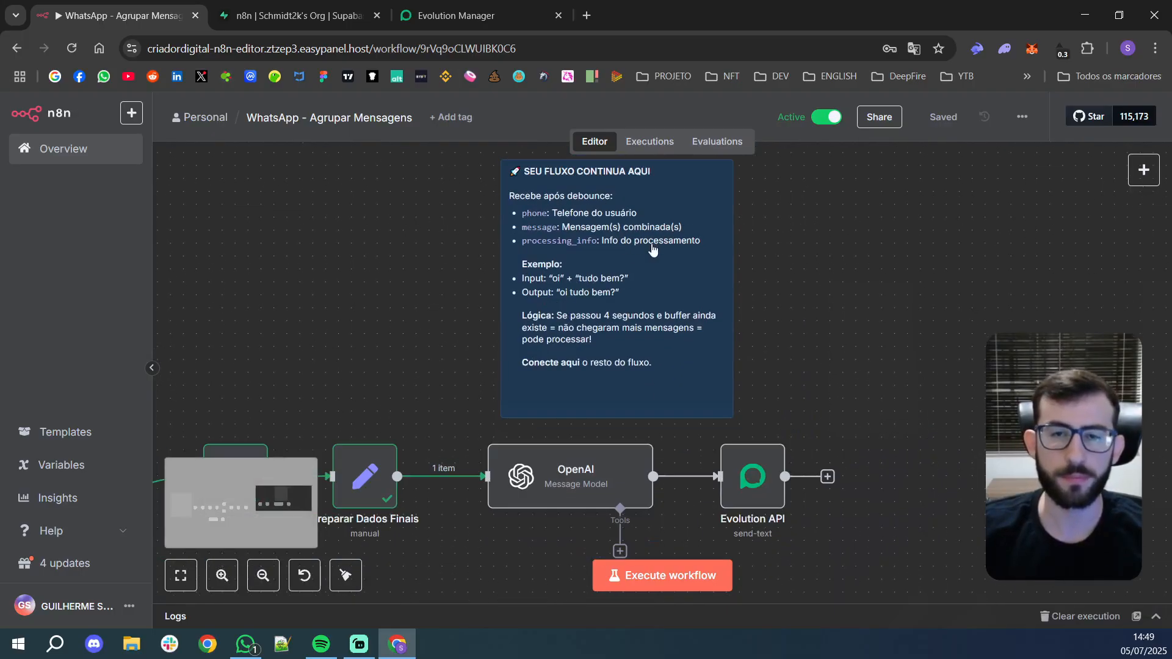
- Examine the OpenAI and Evolution API nodes at the end of the flow and review the nodes leading up to them
scroll(457, 360, "down", 3)
left_click_drag(435, 352, 888, 520)
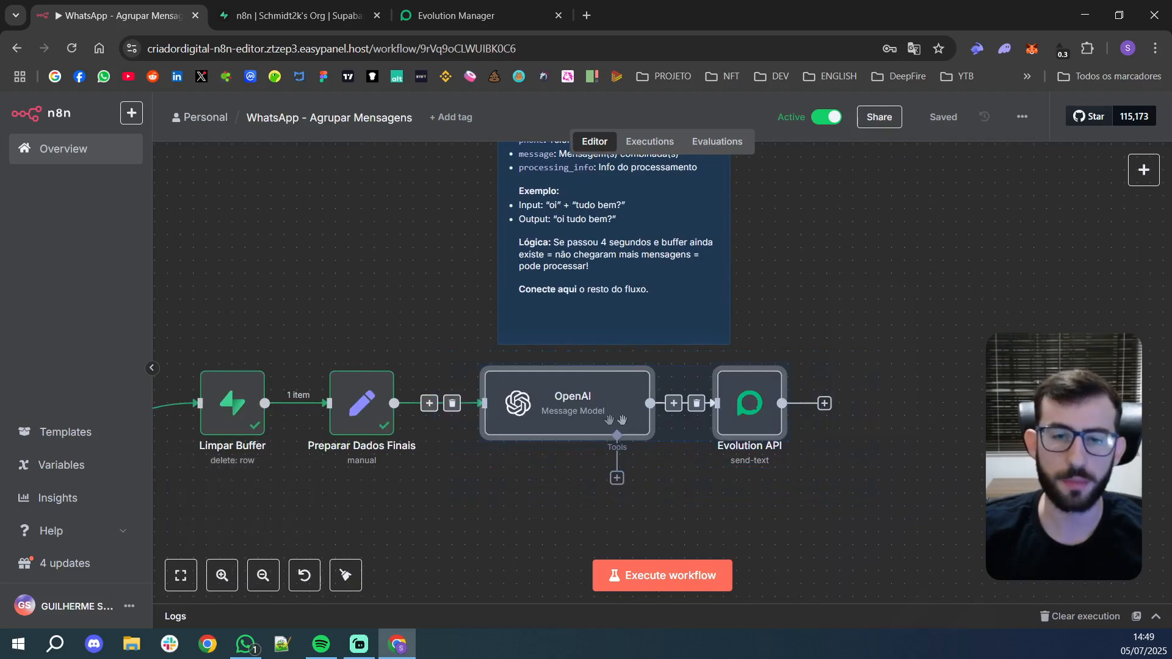
left_click(457, 523)
left_click_drag(476, 516, 511, 490)
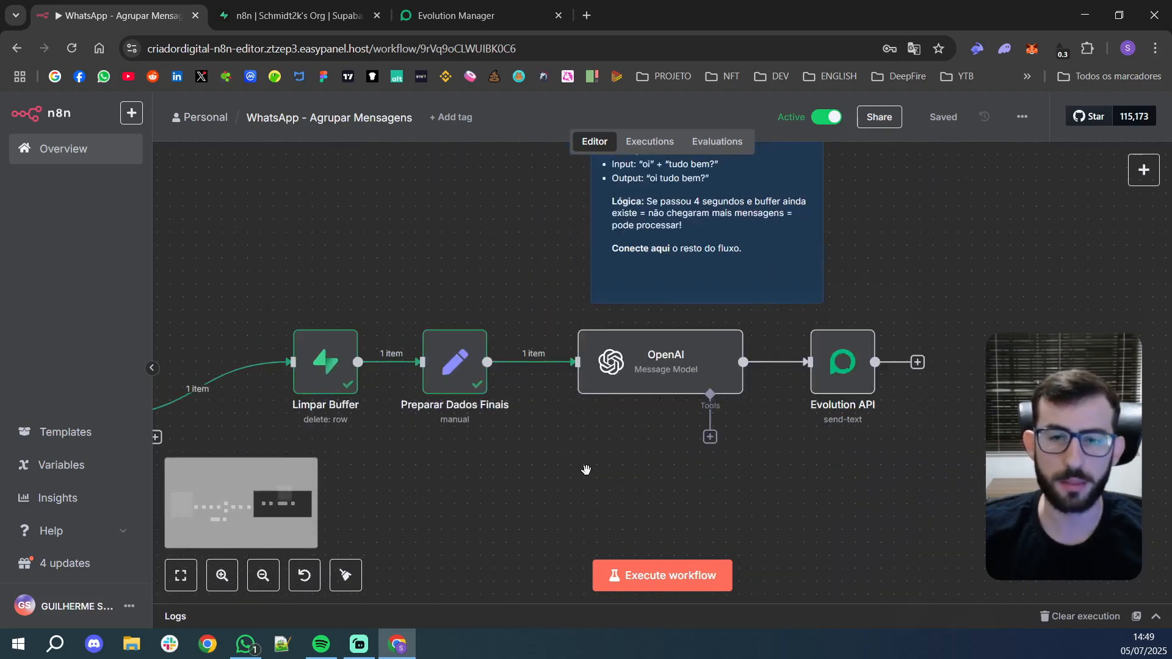
scroll(653, 420, "up", 3)
left_click_drag(651, 422, 576, 441)
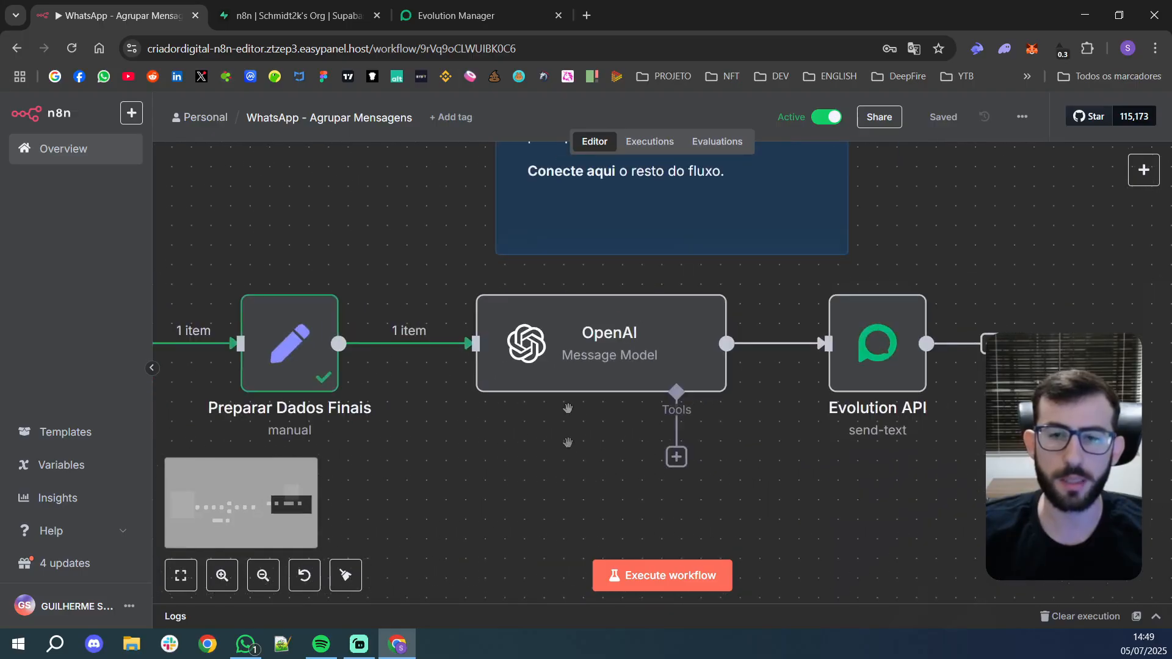
left_click_drag(448, 258, 1034, 477)
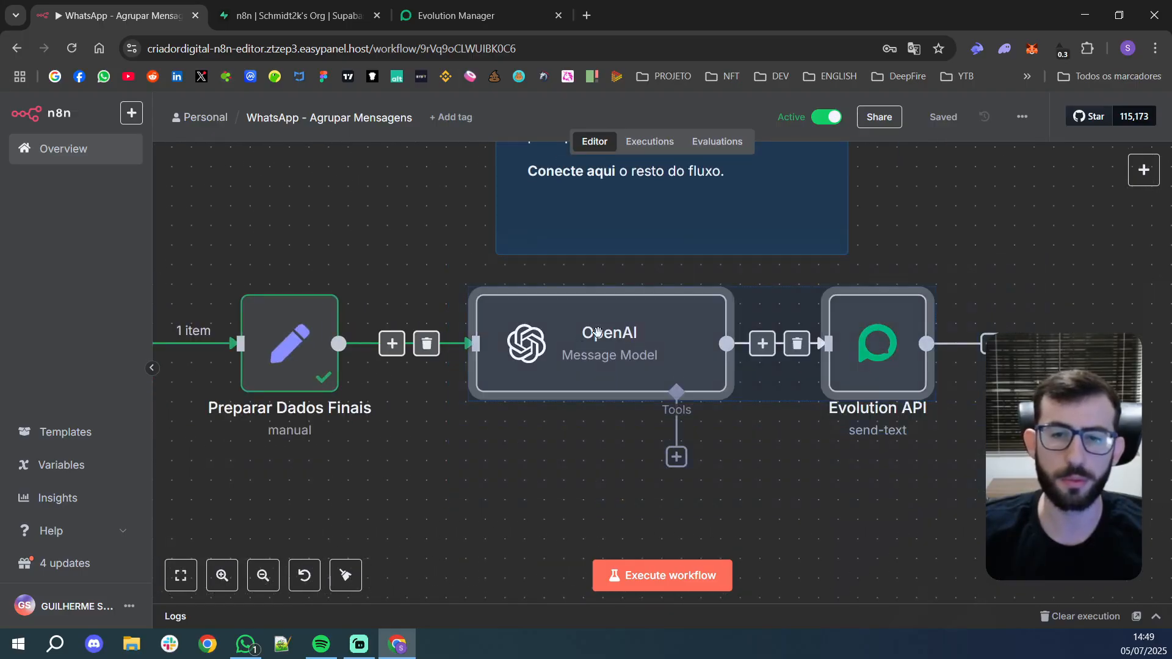
left_click(971, 230)
scroll(917, 353, "down", 2)
left_click_drag(680, 419, 968, 306)
scroll(853, 306, "down", 3)
left_click_drag(492, 415, 764, 415)
left_click_drag(425, 271, 890, 427)
left_click_drag(1035, 270, 568, 397)
left_click_drag(891, 361, 538, 414)
left_click_drag(809, 394, 822, 444)
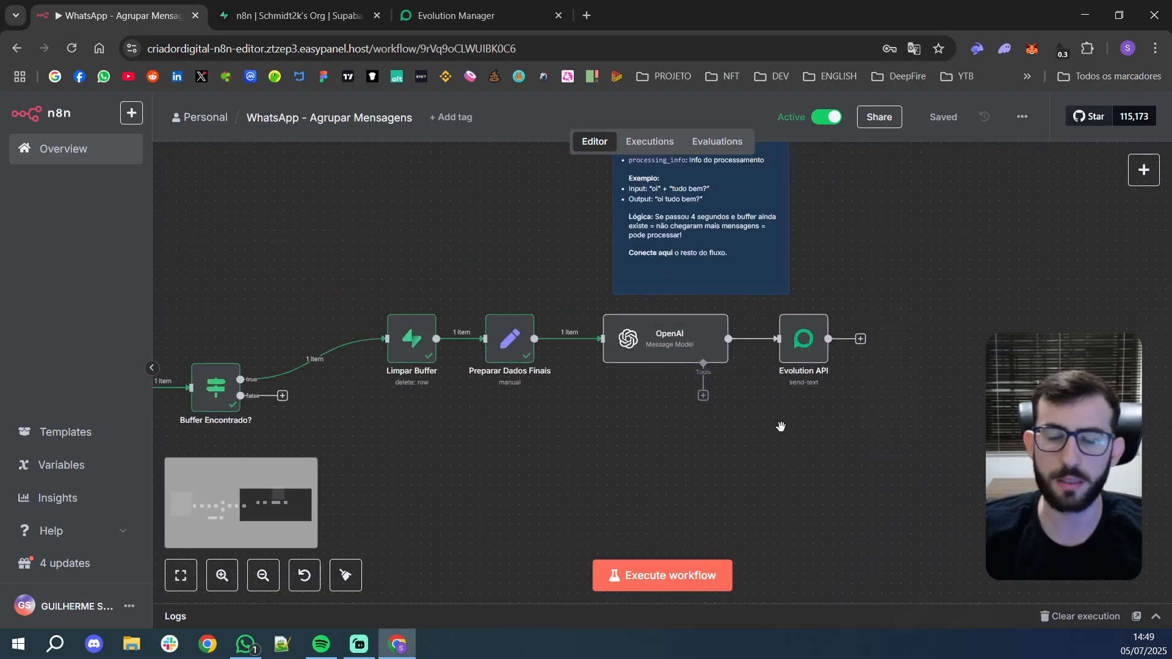
- Examine the OpenAI node's prompt expression taken from Preparar Dados Finais, return to the canvas, and execute the node
left_click_drag(930, 239, 867, 250)
double_click(642, 338)
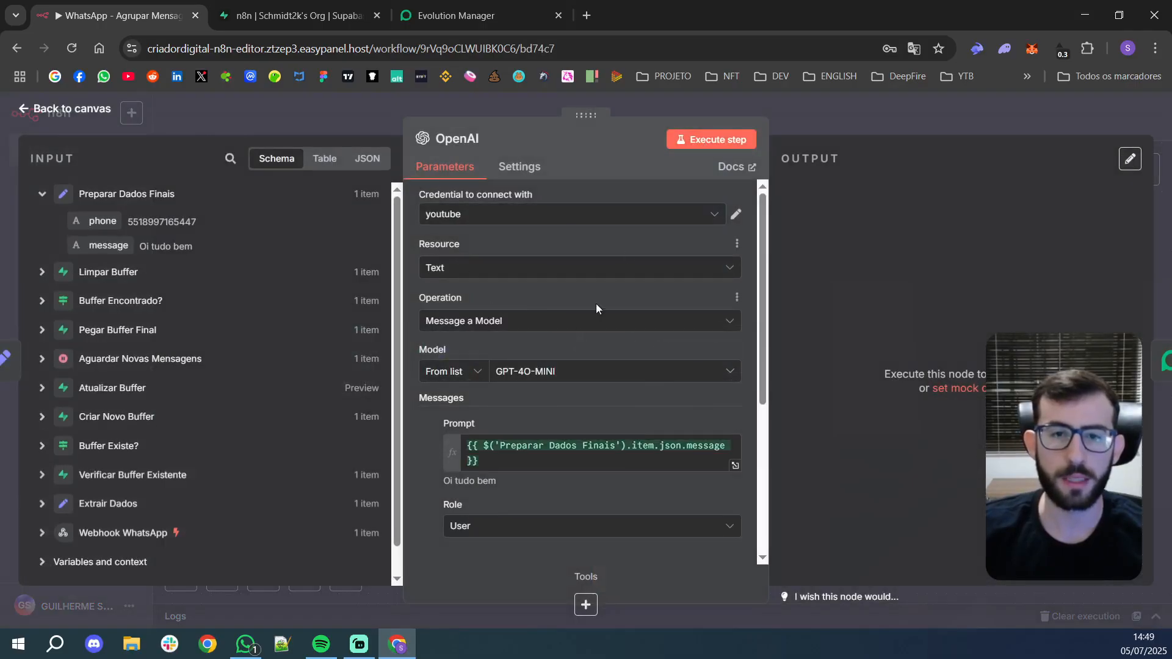
scroll(596, 306, "down", 2)
scroll(596, 306, "up", 2)
left_click(486, 464)
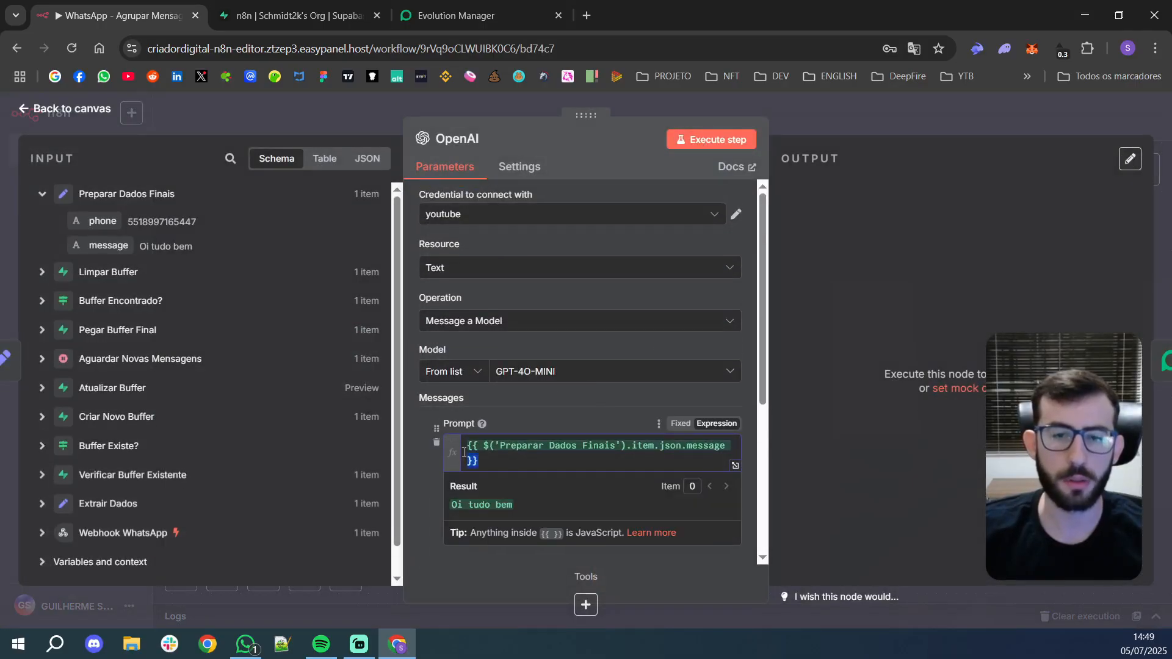
key("ctrl+a")
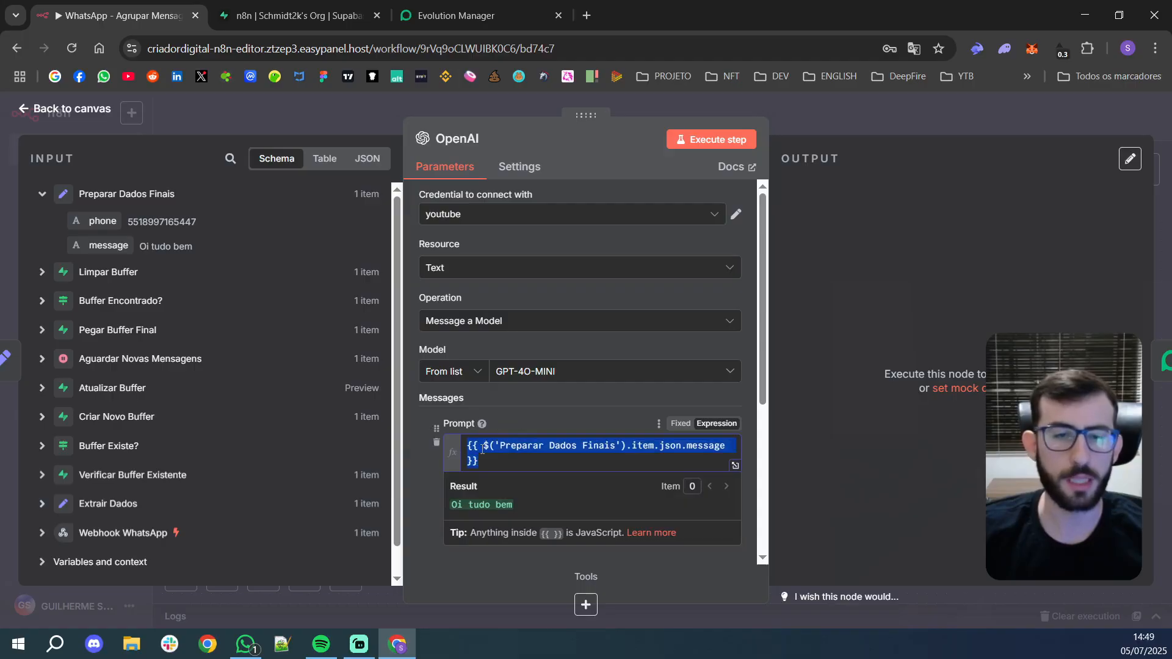
left_click(556, 407)
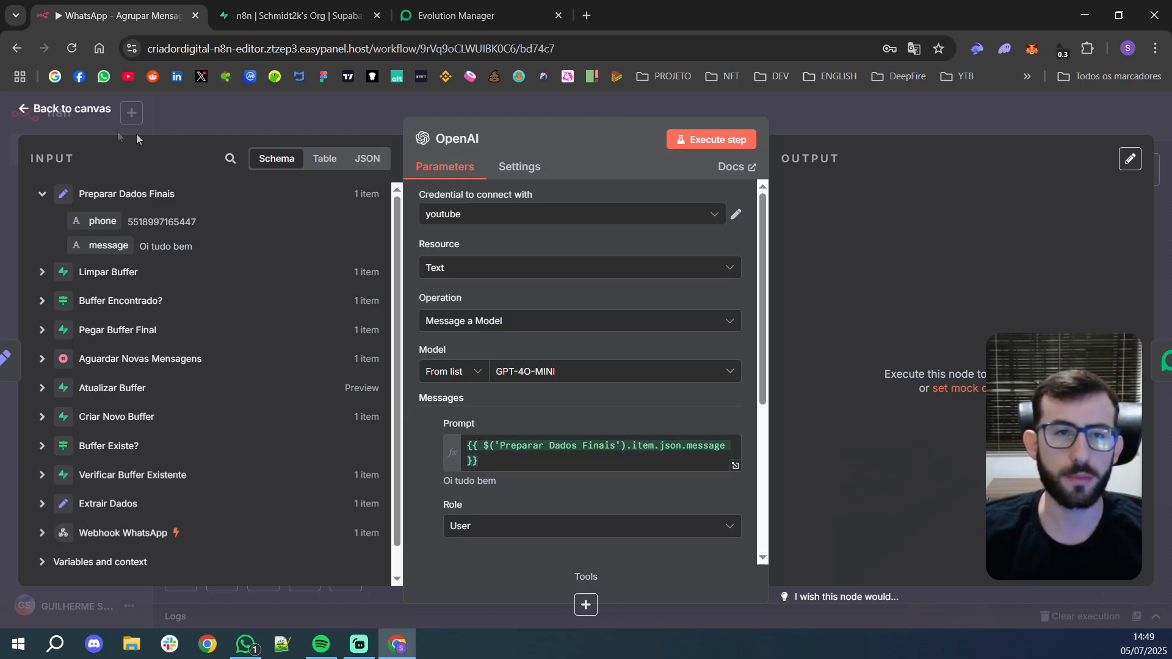
left_click(66, 111)
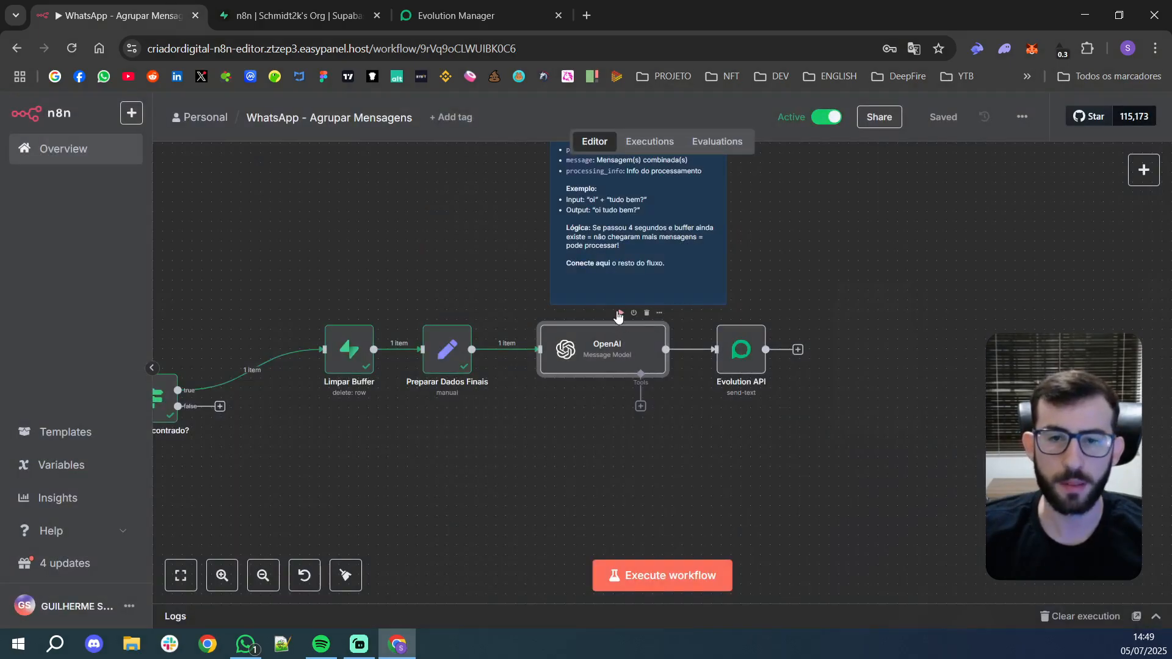
left_click(623, 314)
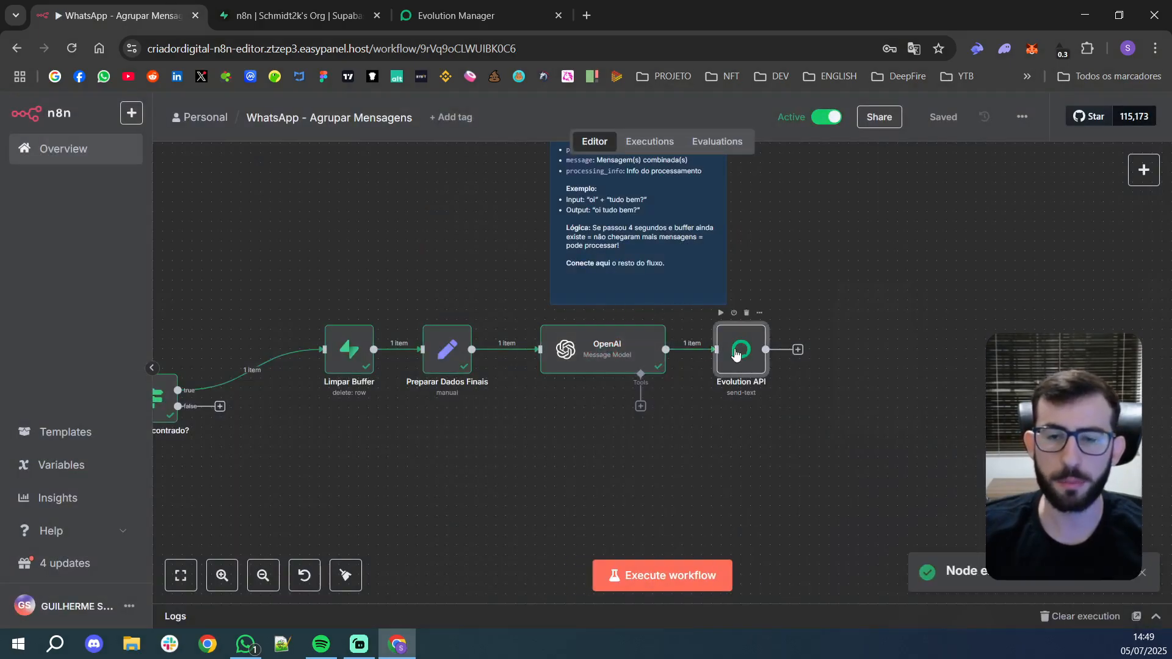
- Examine the Evolution API node's recipient number and message expressions, and return to the canvas
double_click(751, 364)
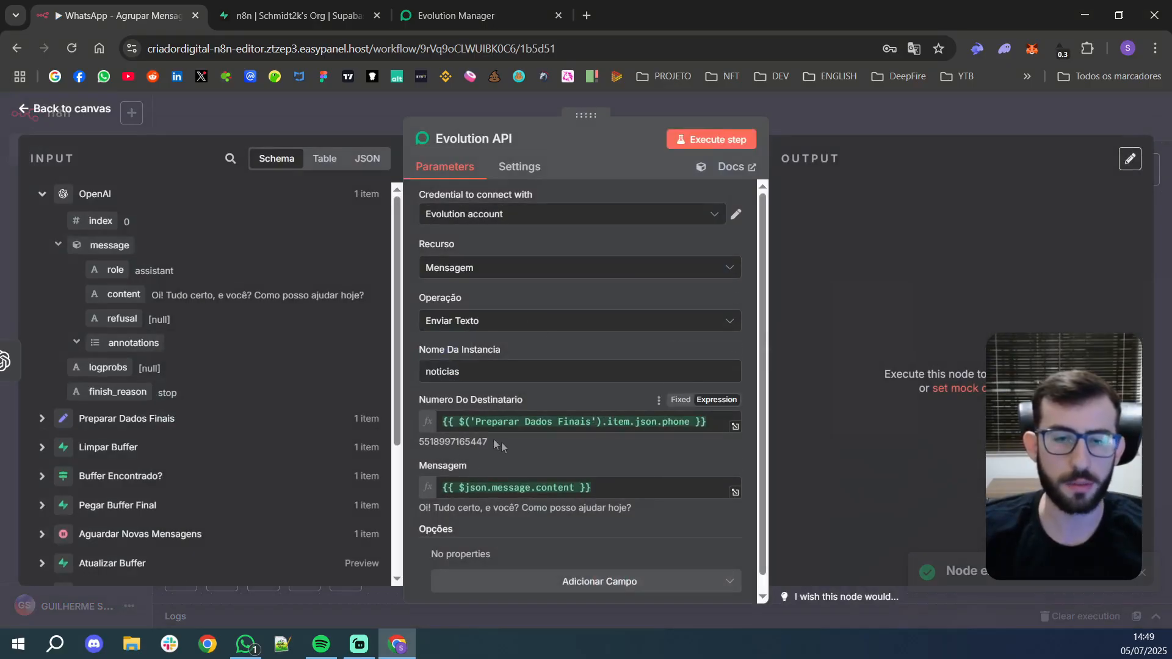
double_click(437, 439)
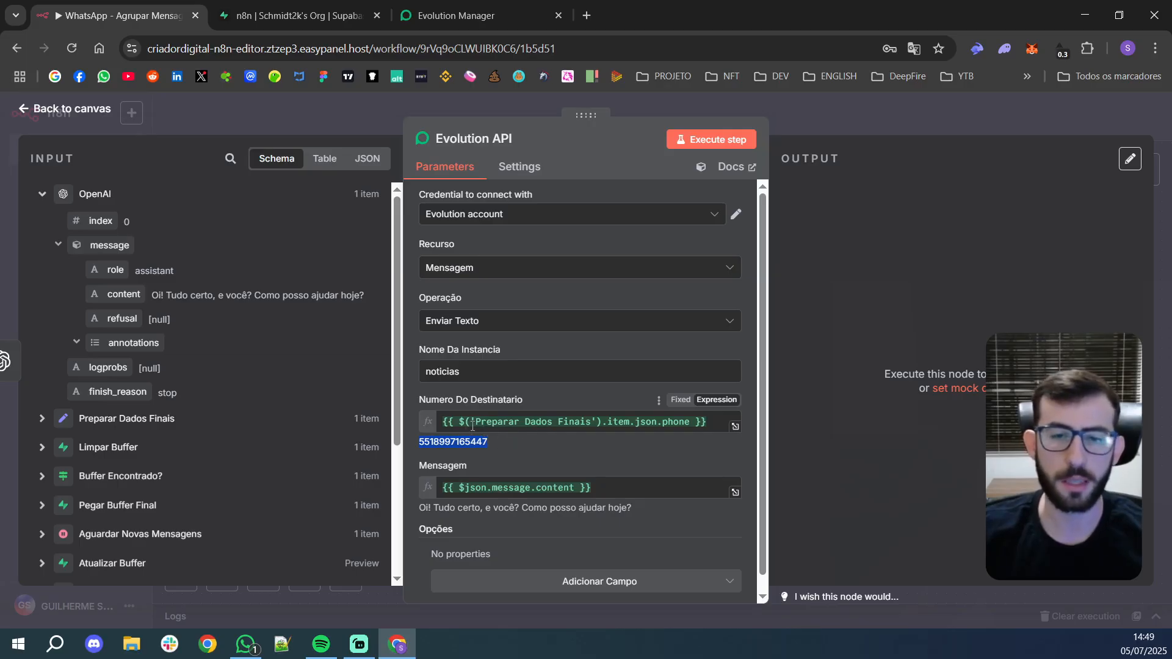
left_click_drag(459, 421, 625, 427)
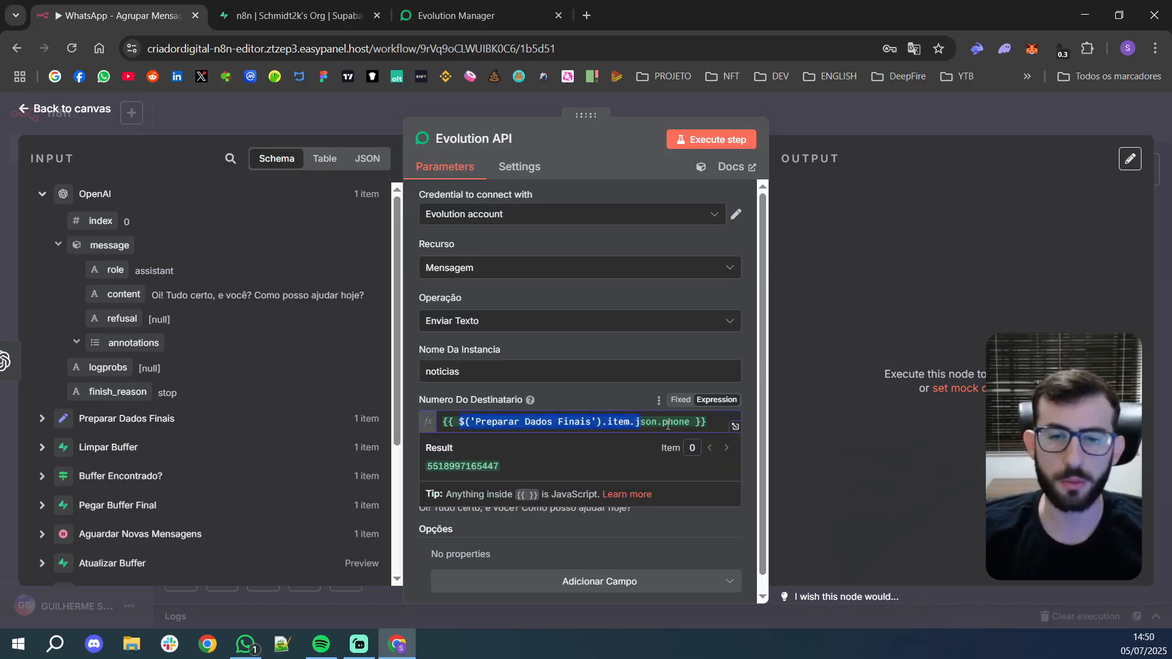
left_click(608, 531)
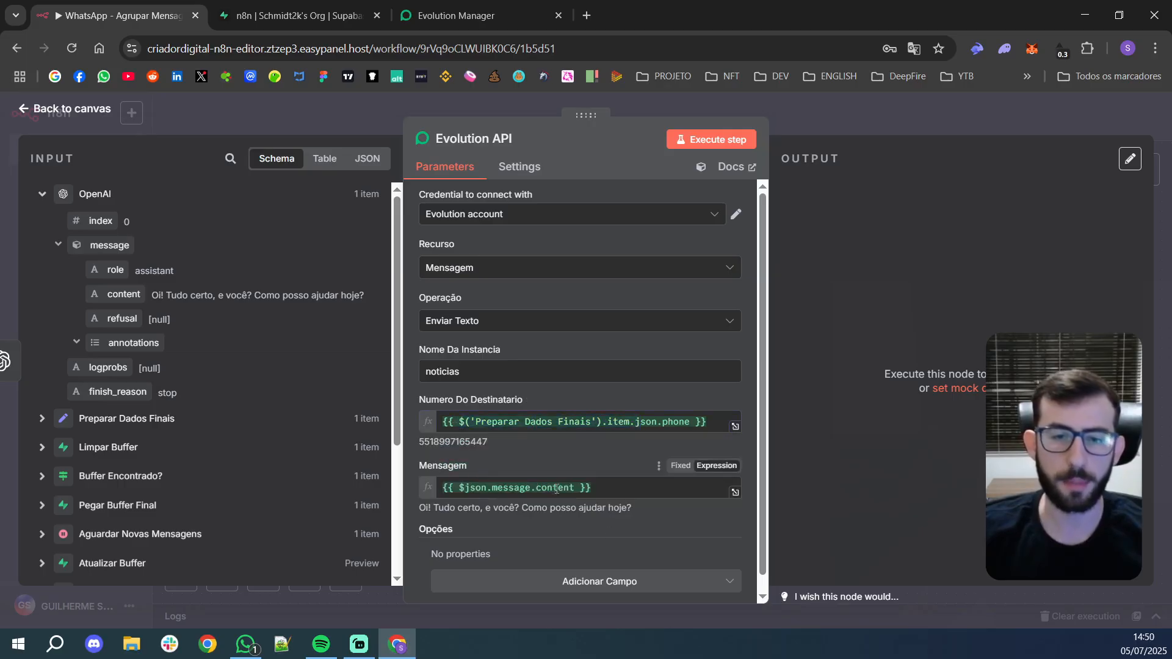
left_click(57, 113)
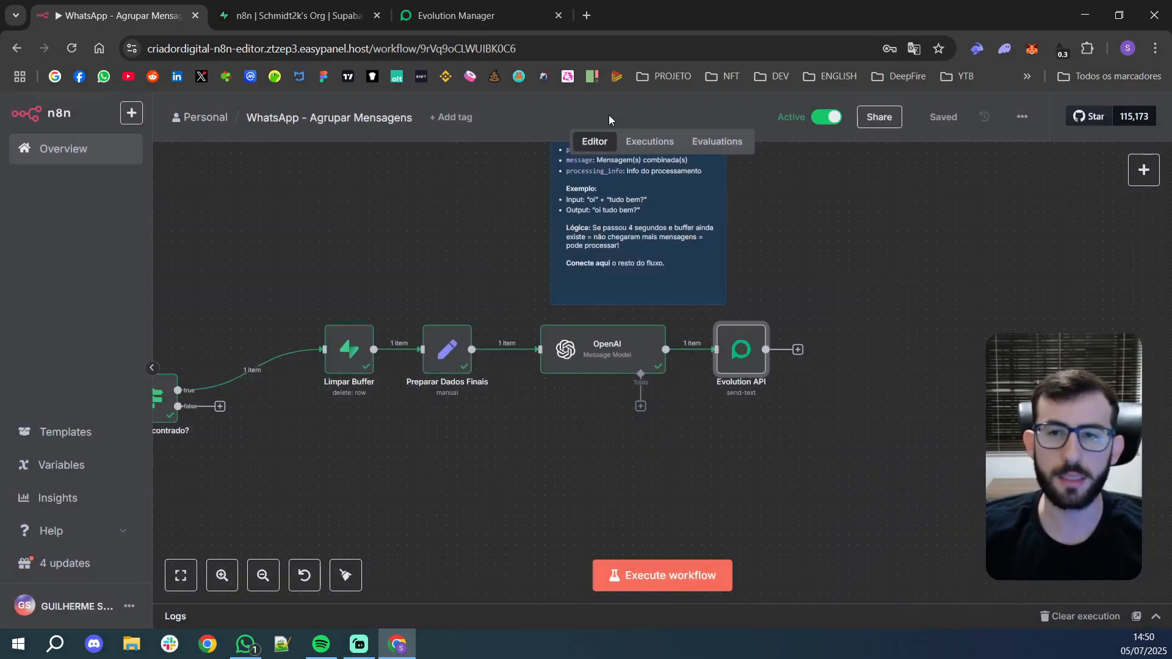
- Switch to WhatsApp, send the consecutive messages "Oi", "tudo bem" and "com vc?", and highlight the reply received
left_click_drag(391, 517, 739, 498)
scroll(738, 498, "down", 2)
left_click_drag(552, 495, 720, 434)
scroll(821, 418, "down", 2)
left_click(245, 644)
left_click(559, 571)
type("Oi")
key("Return")
type("tudo bem")
key("Return")
type("com vc")
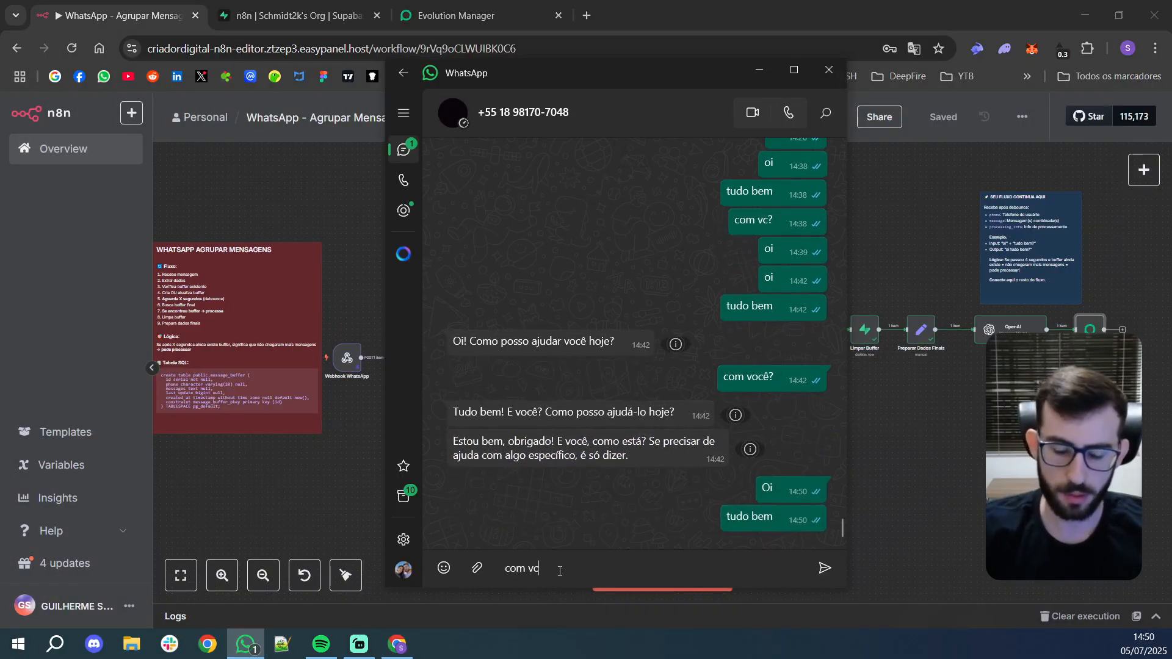
type("?")
key("Return")
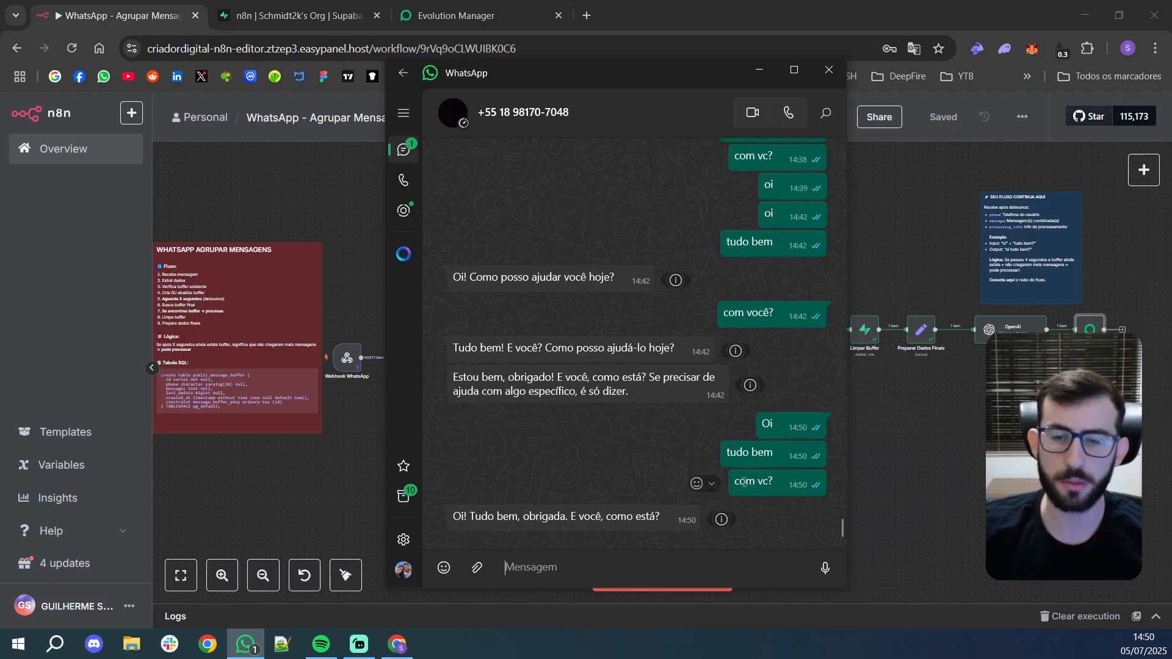
left_click_drag(456, 517, 636, 517)
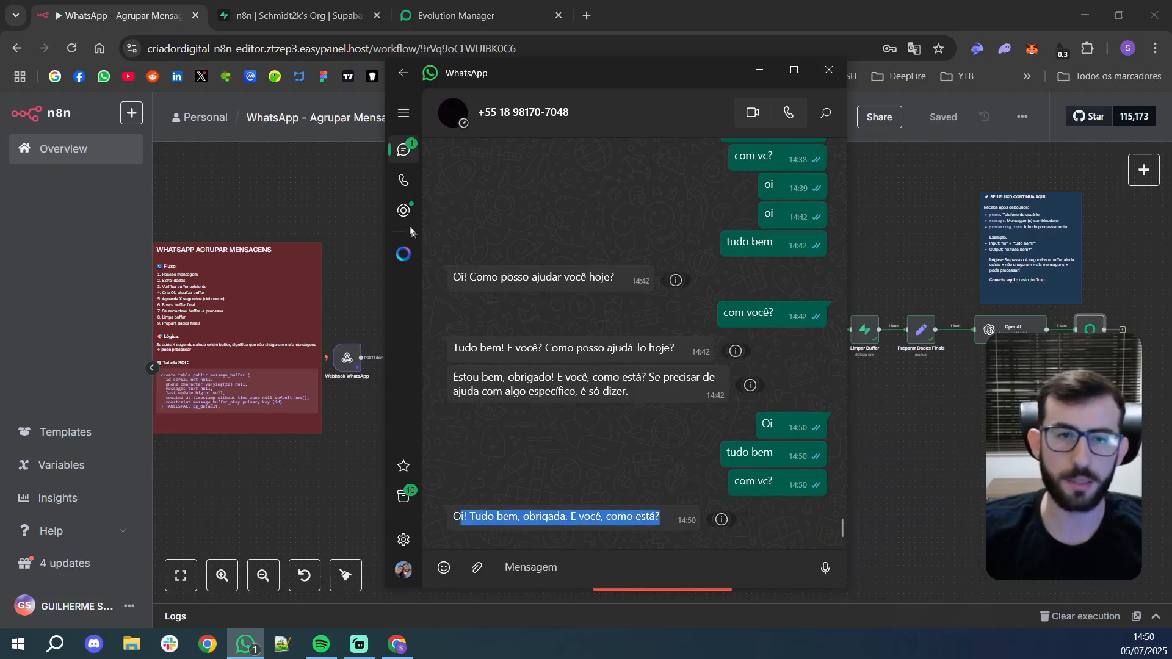
- Return to n8n, open the Jul 5, 14:50:13 execution, and examine its path through the buffer nodes
left_click(382, 155)
left_click(650, 141)
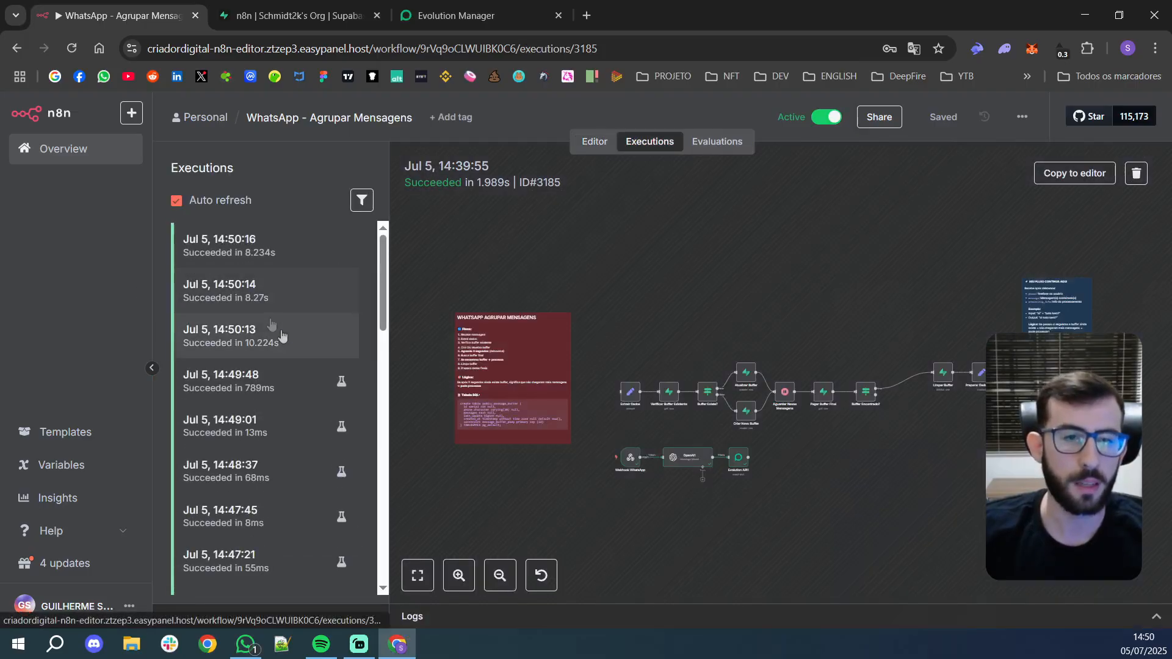
left_click(276, 339)
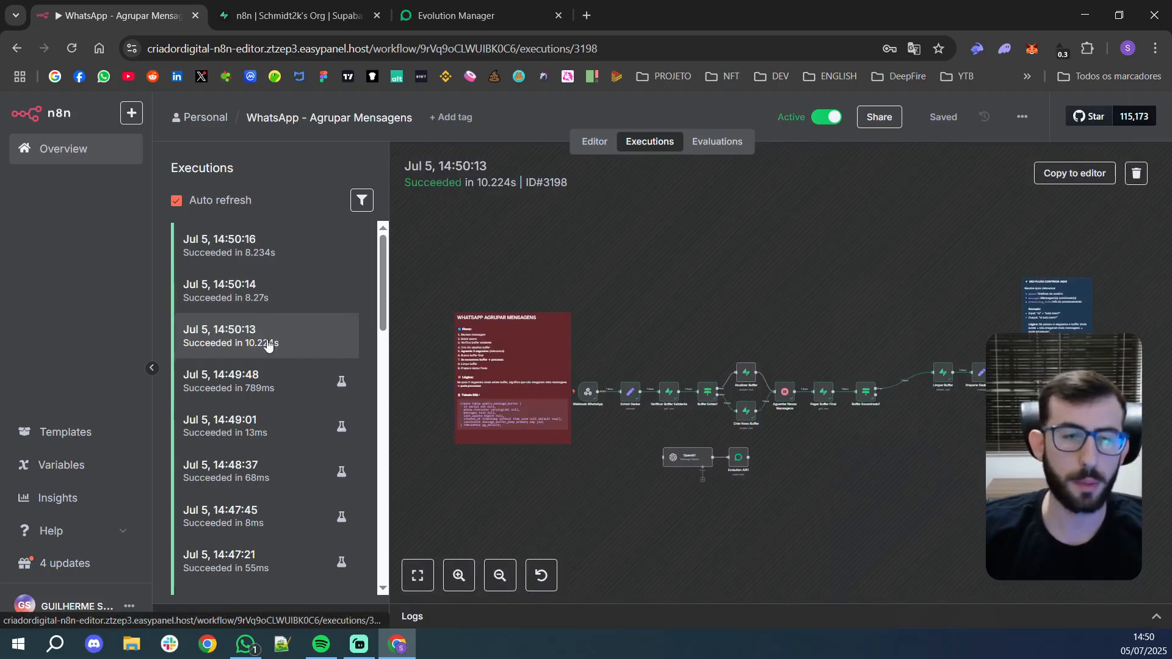
scroll(846, 444, "up", 8)
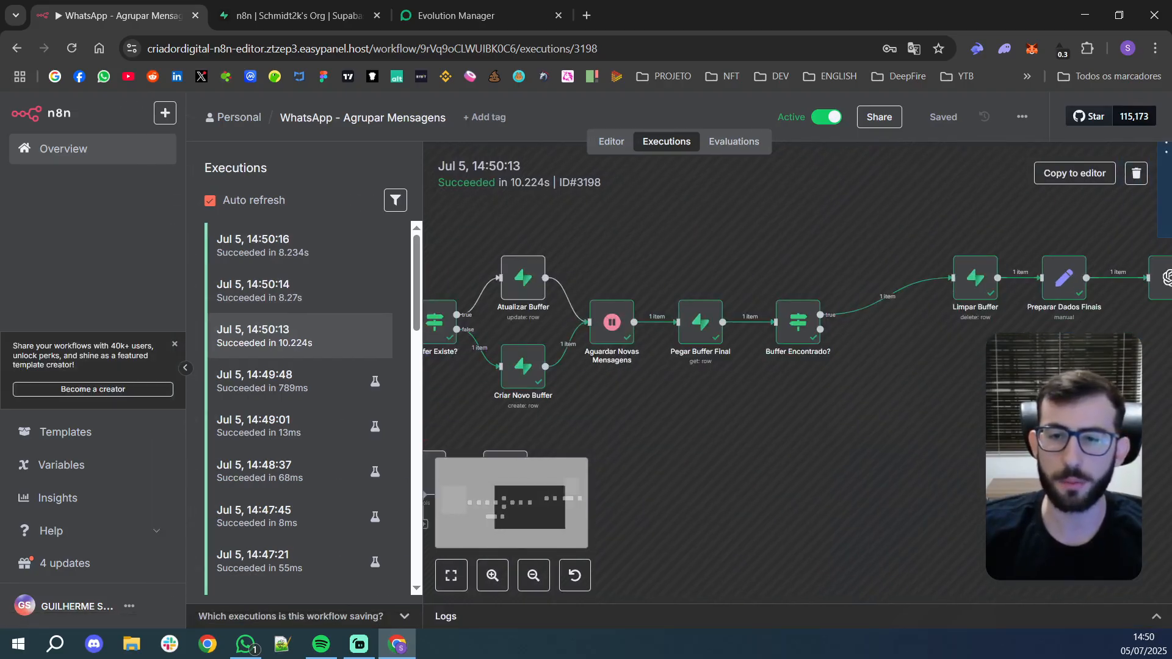
mouse_move(781, 430)
left_mouse_down()
mouse_move(675, 416)
mouse_move(786, 424)
left_mouse_up()
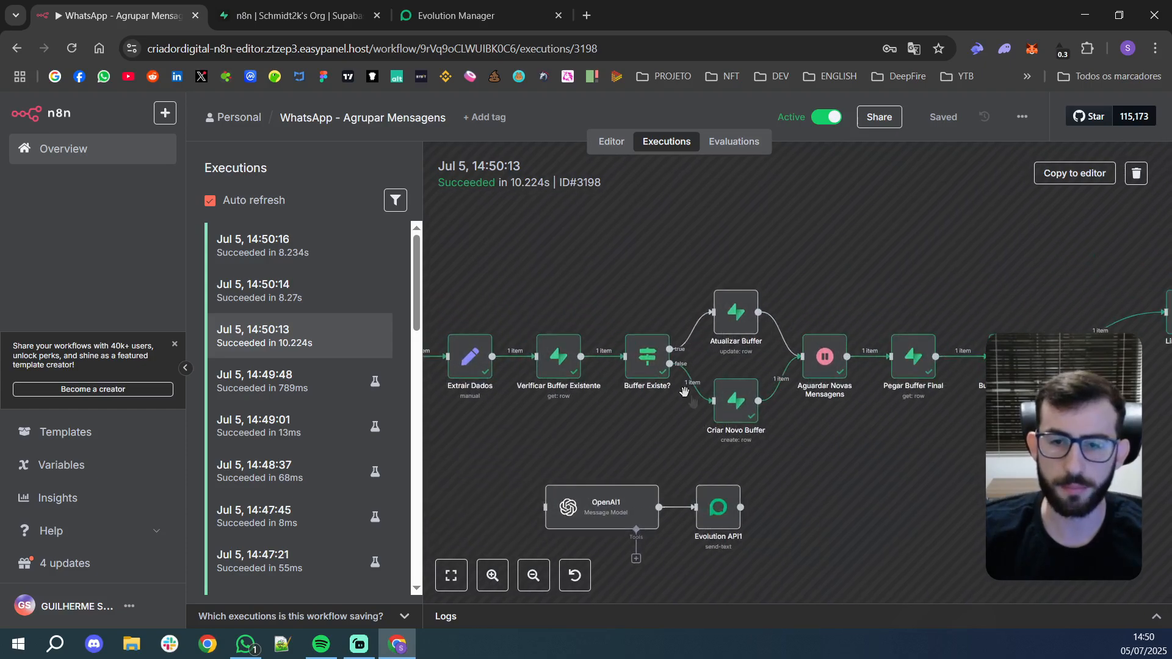
left_click_drag(890, 434, 761, 441)
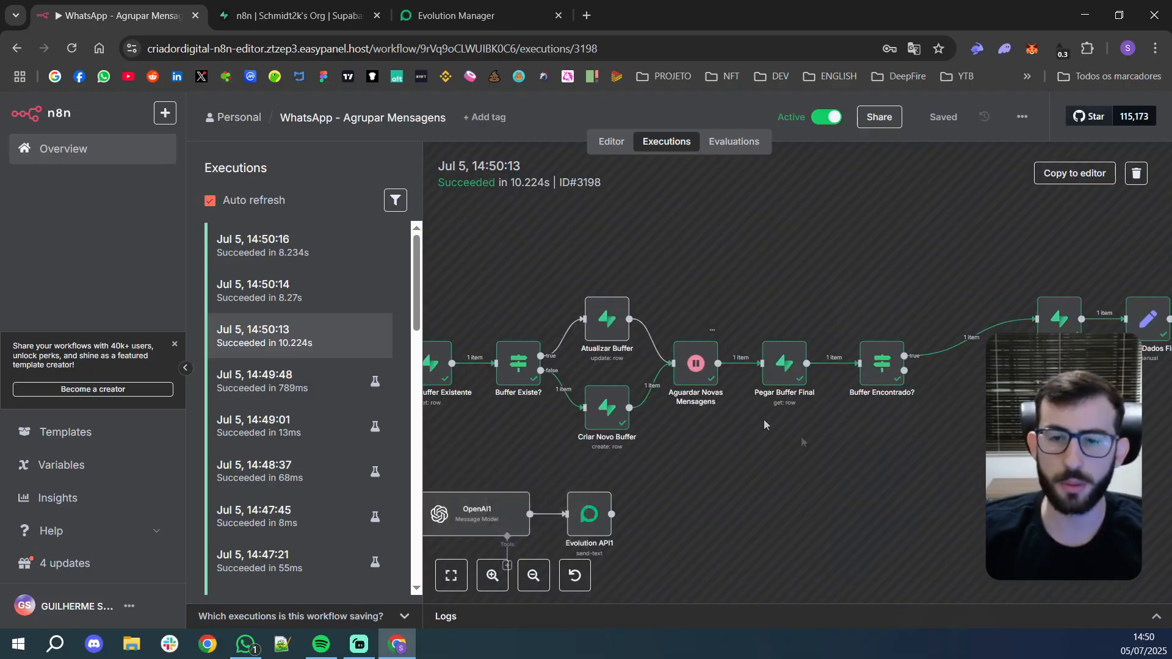
- Examine the Pegar Buffer Final node in the Jul 5, 14:50:13 execution, highlight its combined messages output, and return to the canvas
left_click_drag(765, 425, 736, 445)
double_click(683, 378)
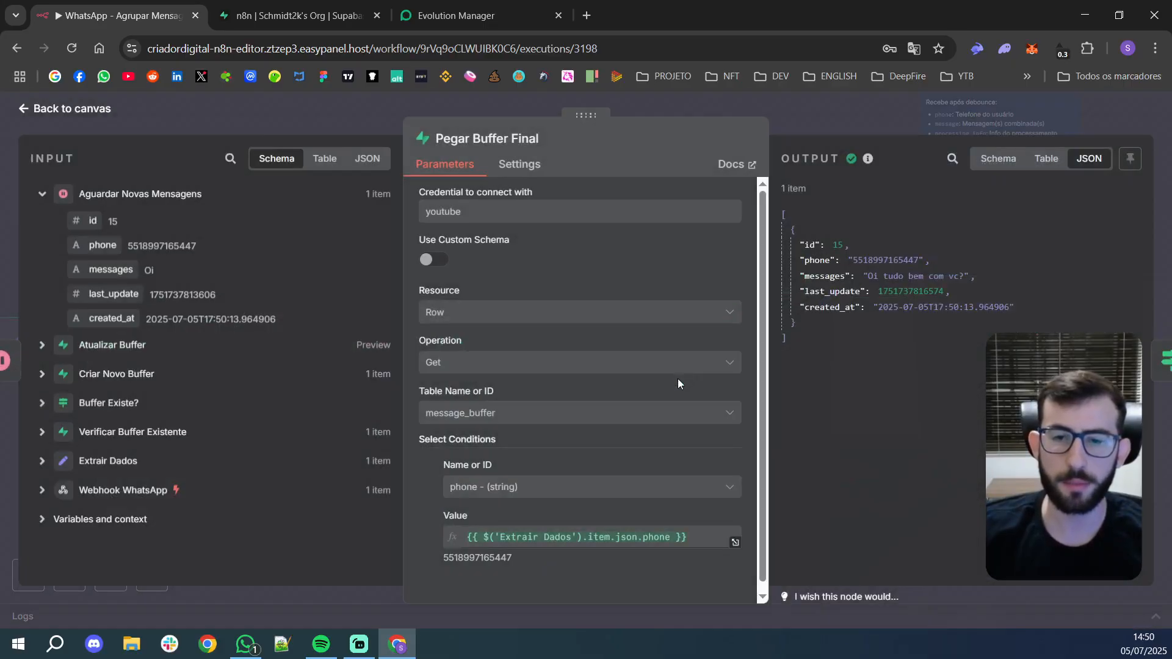
left_click_drag(889, 275, 970, 275)
left_click(86, 109)
- Follow the execution's path from Buffer Encontrado? through Limpar Buffer, Preparar Dados Finais and OpenAI to Evolution API
left_click_drag(1089, 424, 877, 393)
scroll(696, 420, "down", 1)
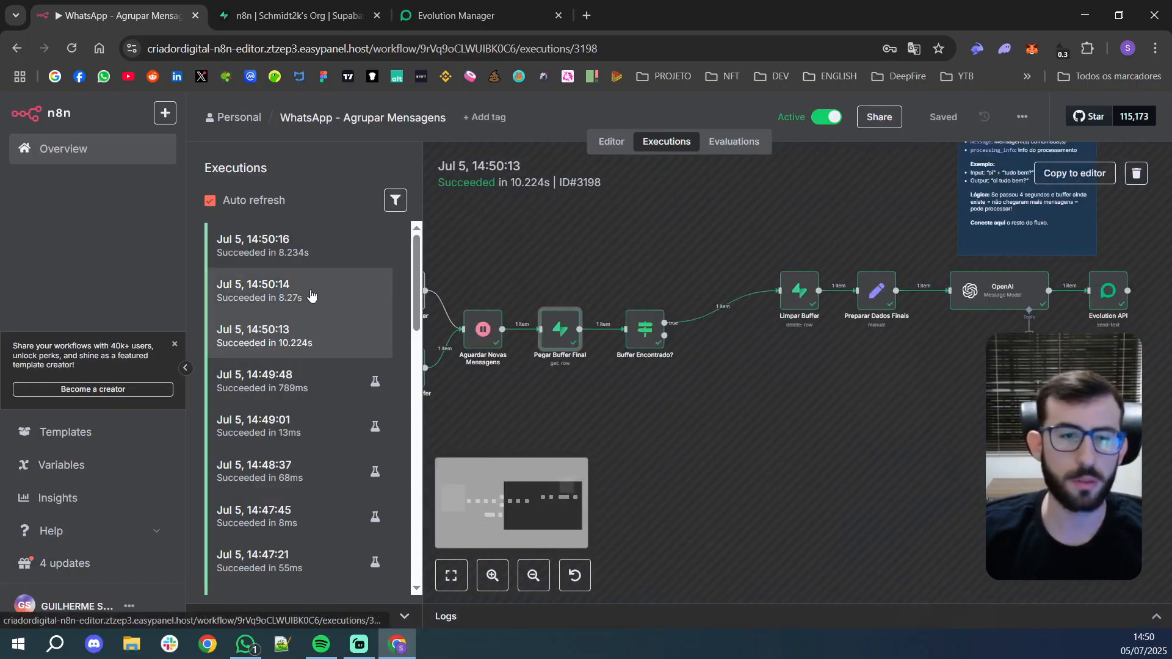
left_click_drag(1004, 421, 856, 455)
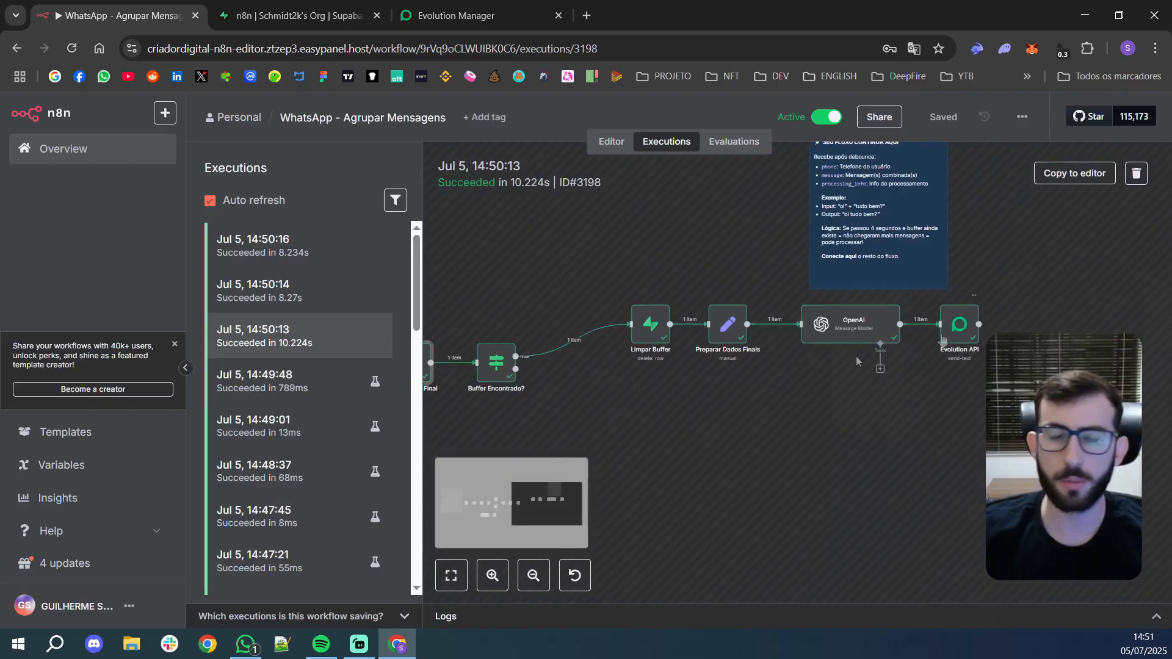
left_click_drag(662, 405, 670, 404)
- Open the Jul 5, 14:50:14 execution, examine the Pegar Buffer Final node's input and output, and return to the canvas
left_click(303, 310)
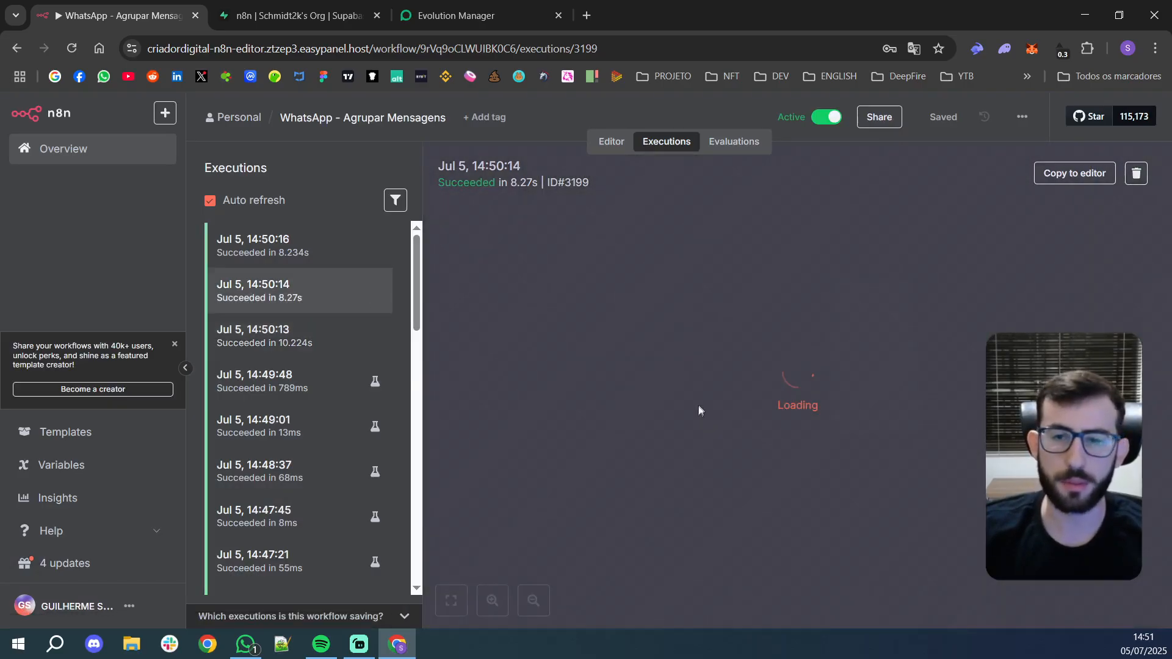
scroll(811, 431, "up", 5)
left_click_drag(775, 468, 703, 473)
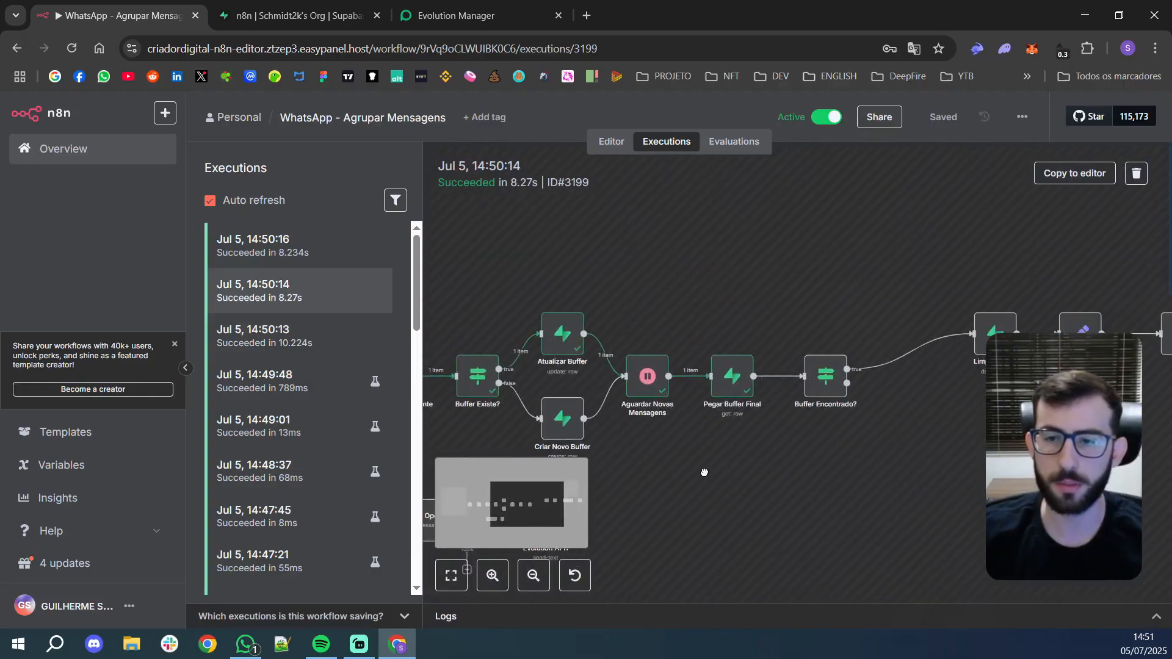
double_click(732, 378)
scroll(520, 488, "down", 1)
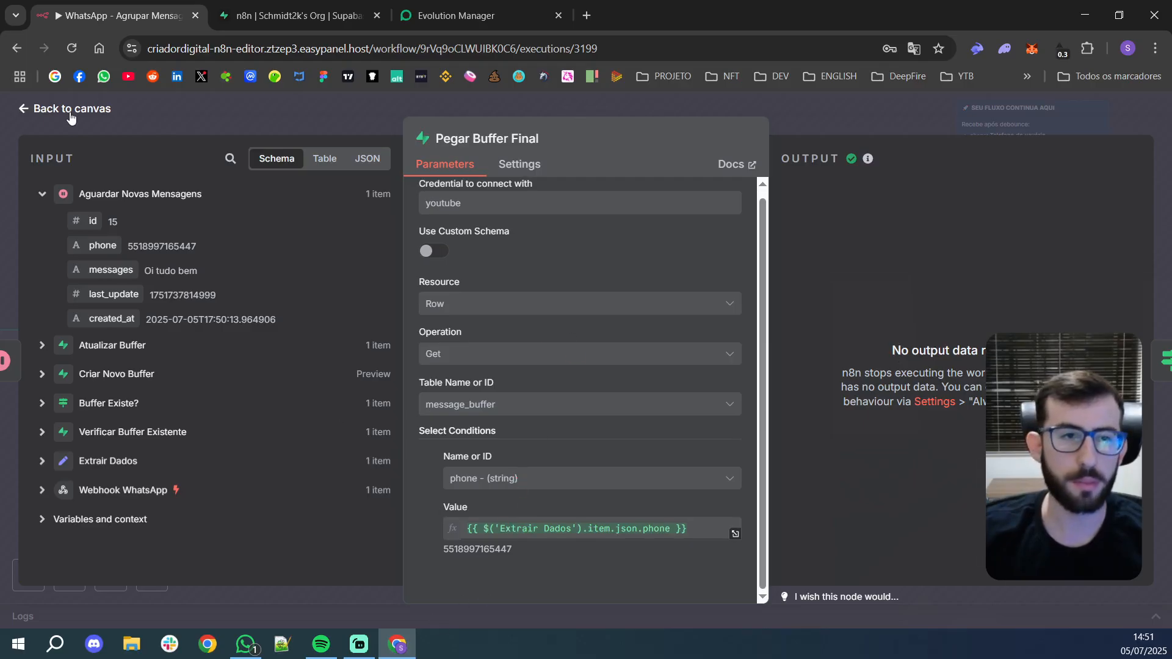
left_click(70, 113)
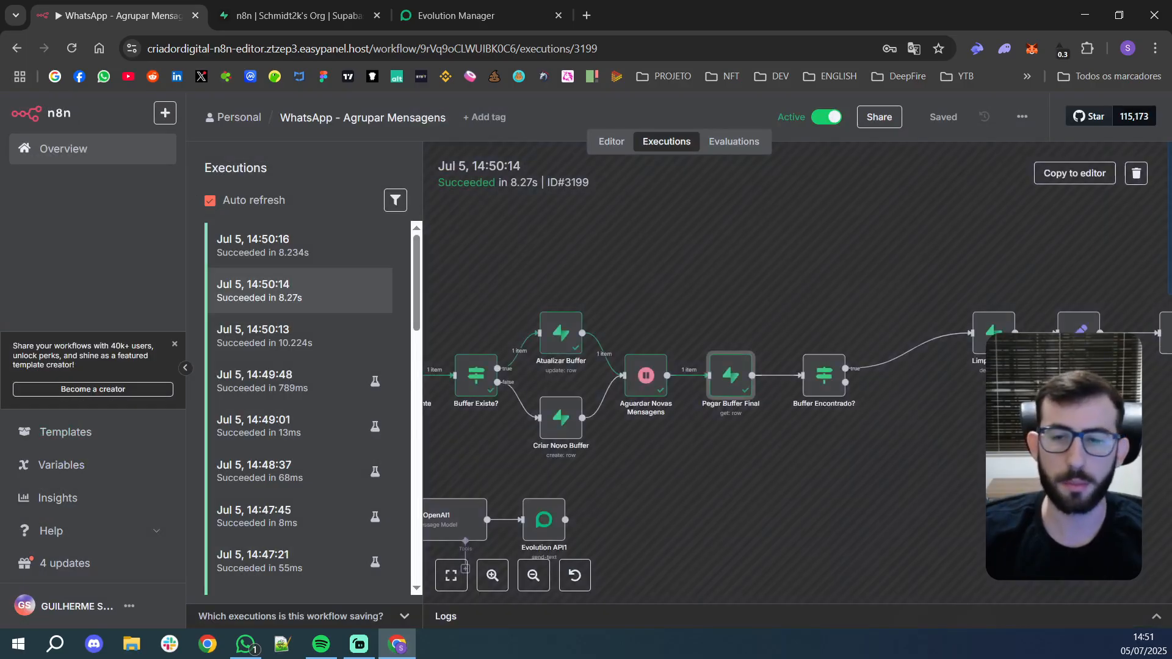
- Reopen the Jul 5, 14:50:13 execution and compare its path through the final nodes
left_click(263, 335)
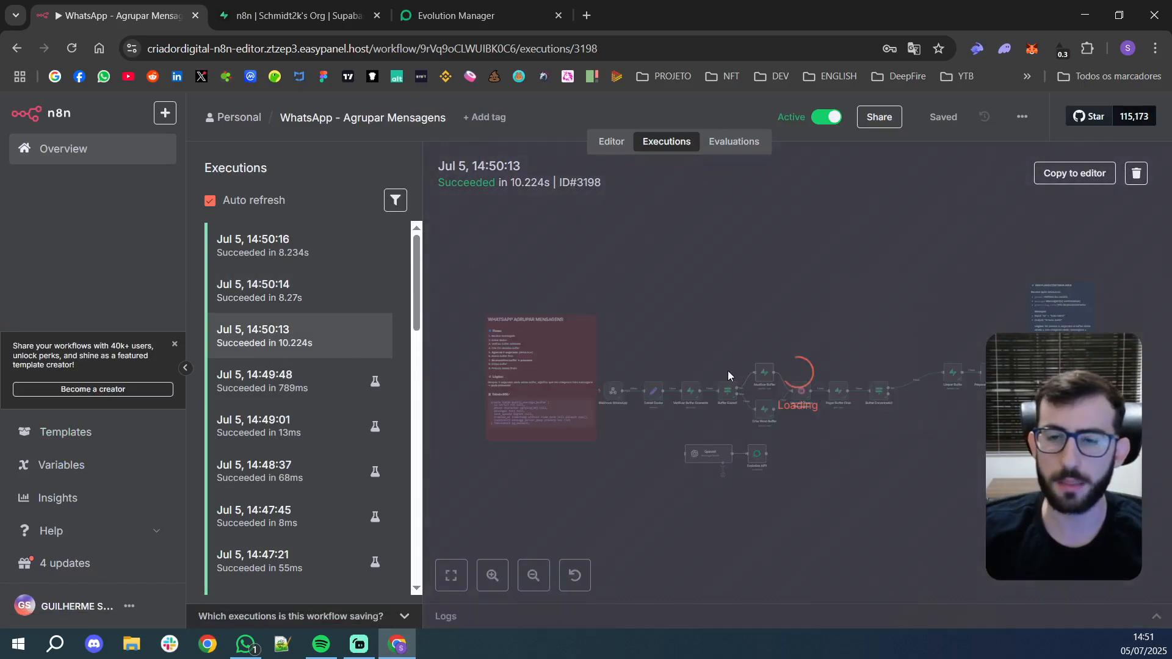
scroll(799, 415, "up", 5)
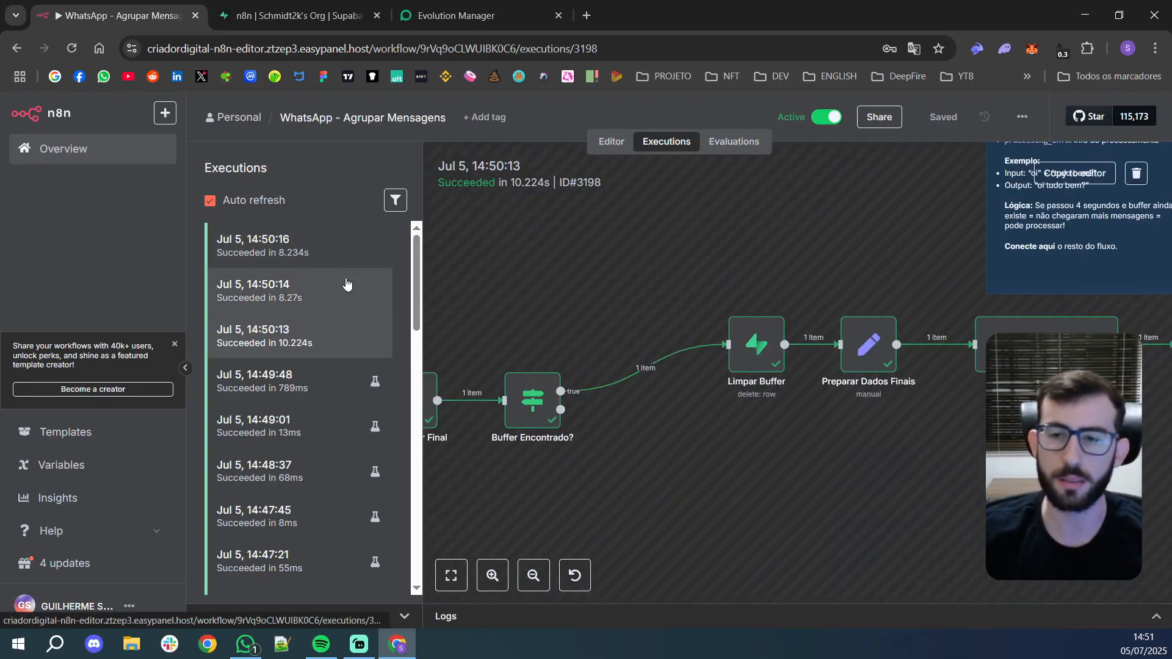
scroll(604, 474, "down", 6)
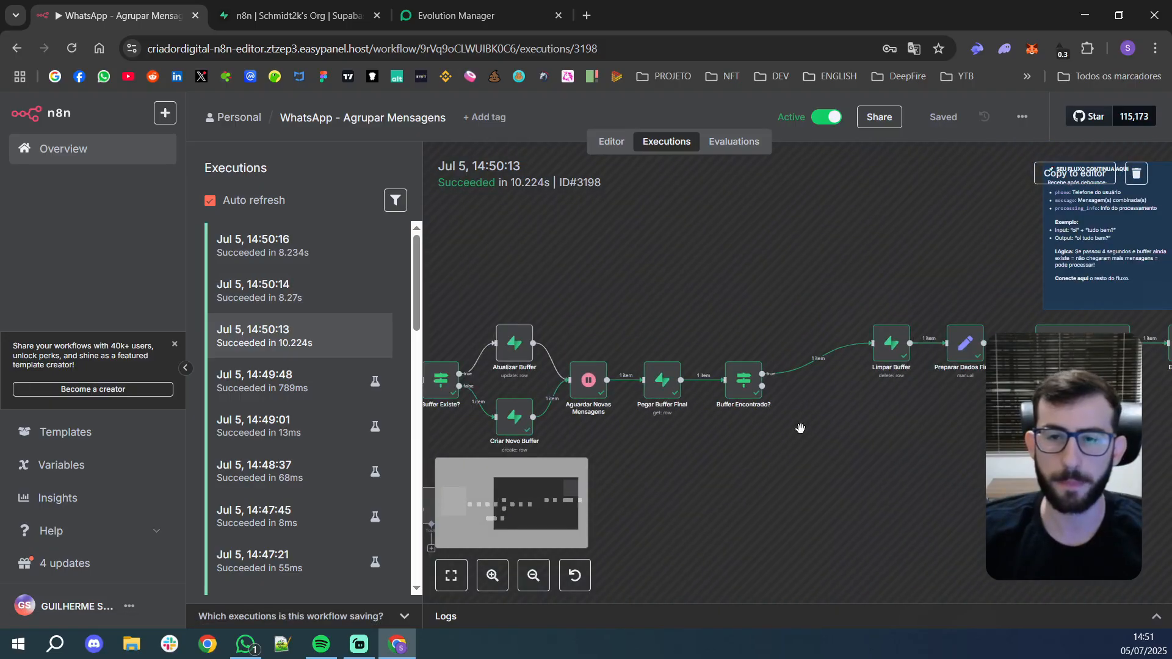
- Return to the workflow editor, examine the wait amount of the Aguardar Novas Mensagens node, and go back to the canvas
left_click(601, 151)
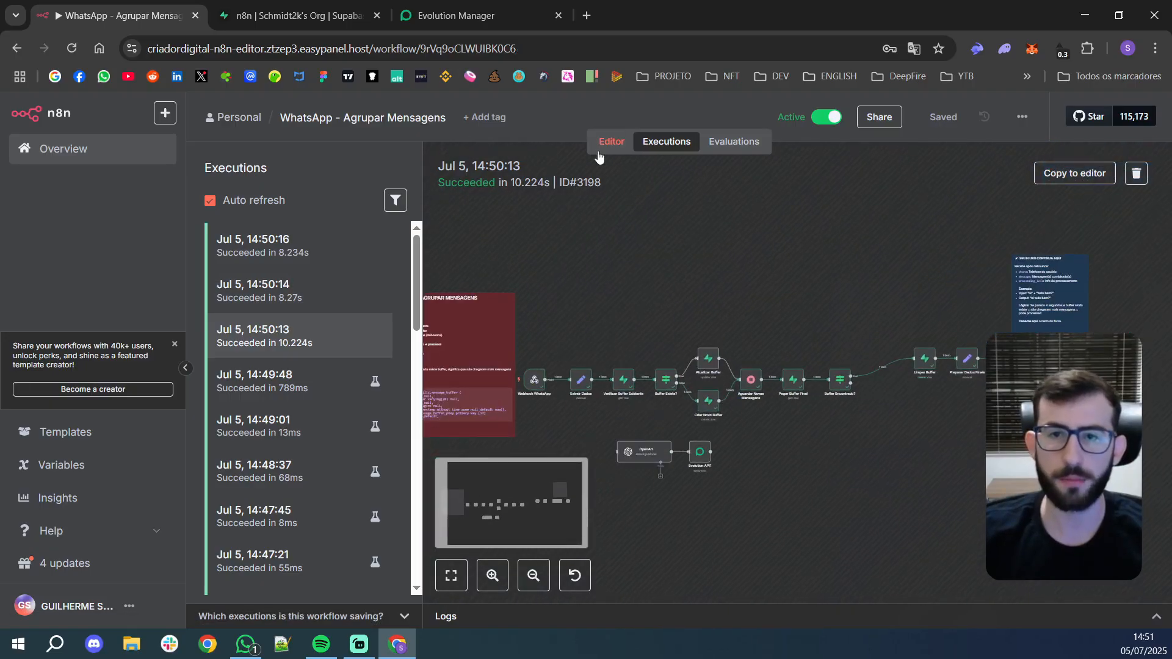
scroll(533, 217, "down", 1)
left_click_drag(772, 243, 718, 244)
left_click_drag(510, 249, 595, 234)
scroll(588, 240, "up", 2)
scroll(797, 459, "down", 3)
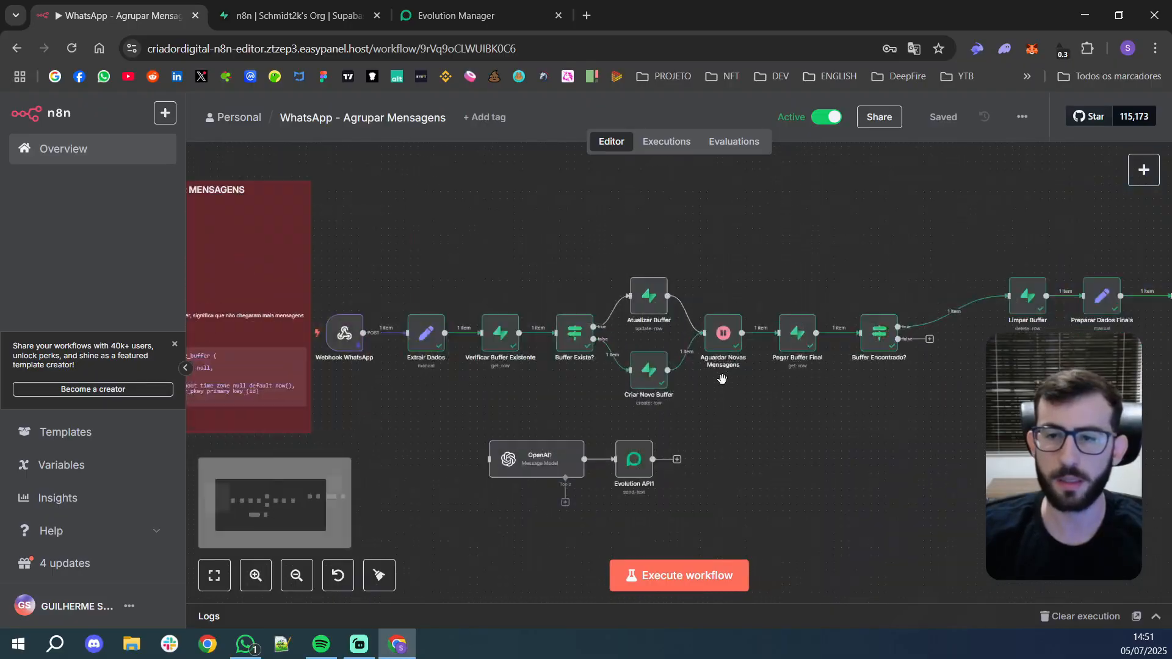
scroll(714, 372, "up", 4)
double_click(717, 321)
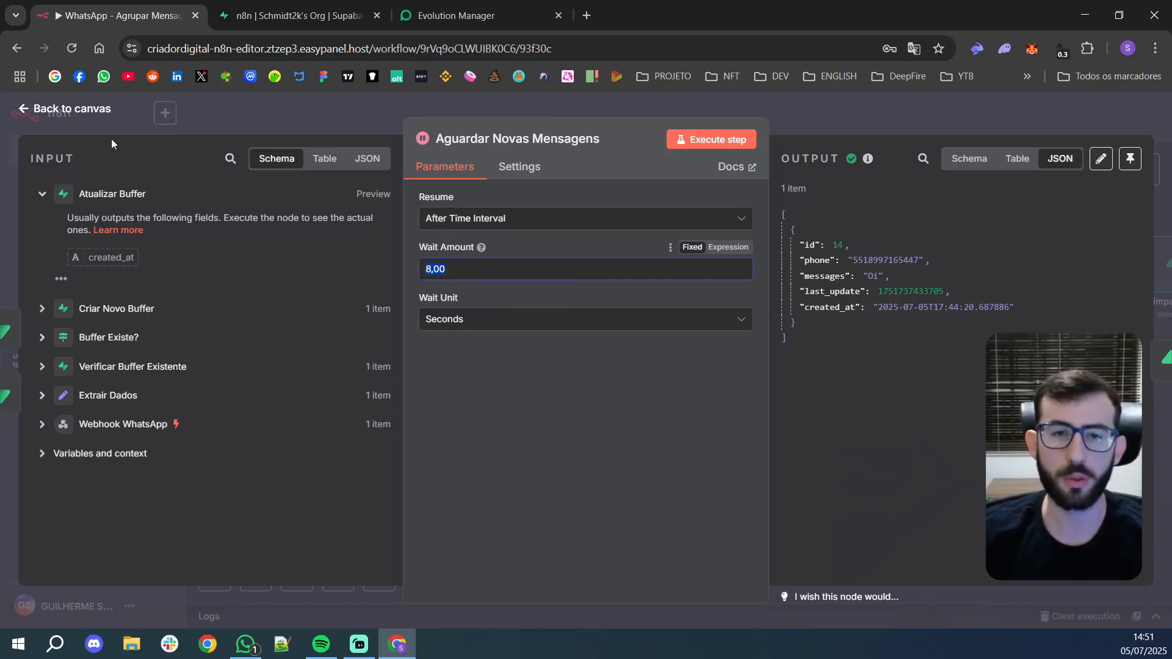
left_click(85, 115)
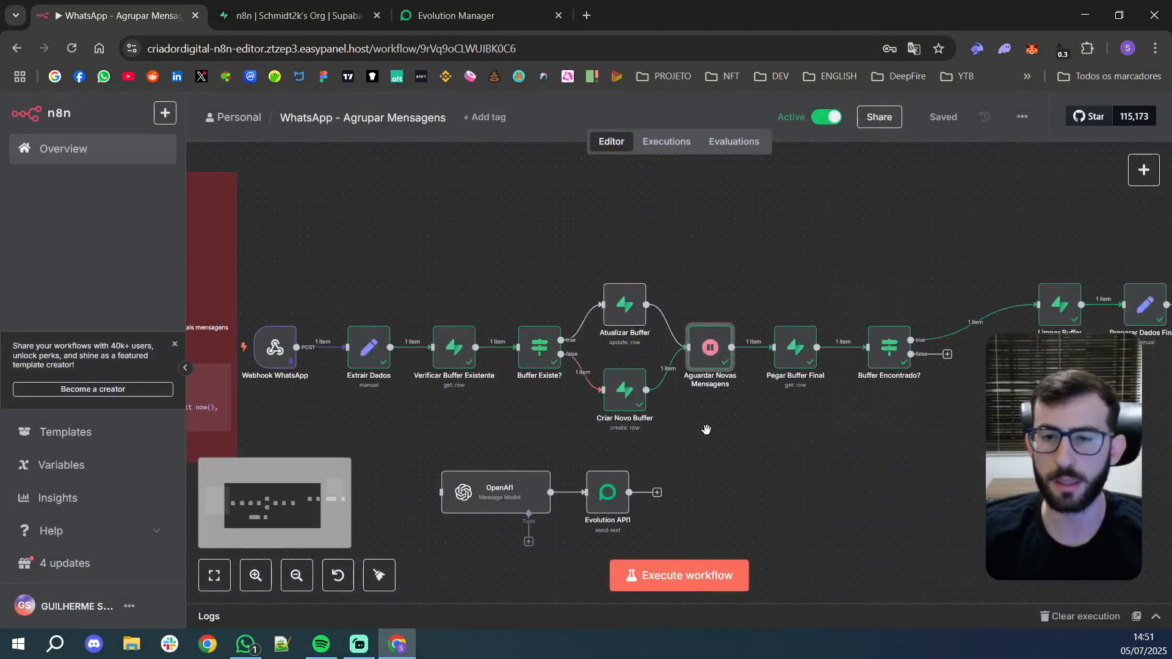
left_click_drag(785, 443, 750, 412)
scroll(774, 408, "down", 1)
scroll(766, 426, "down", 1)
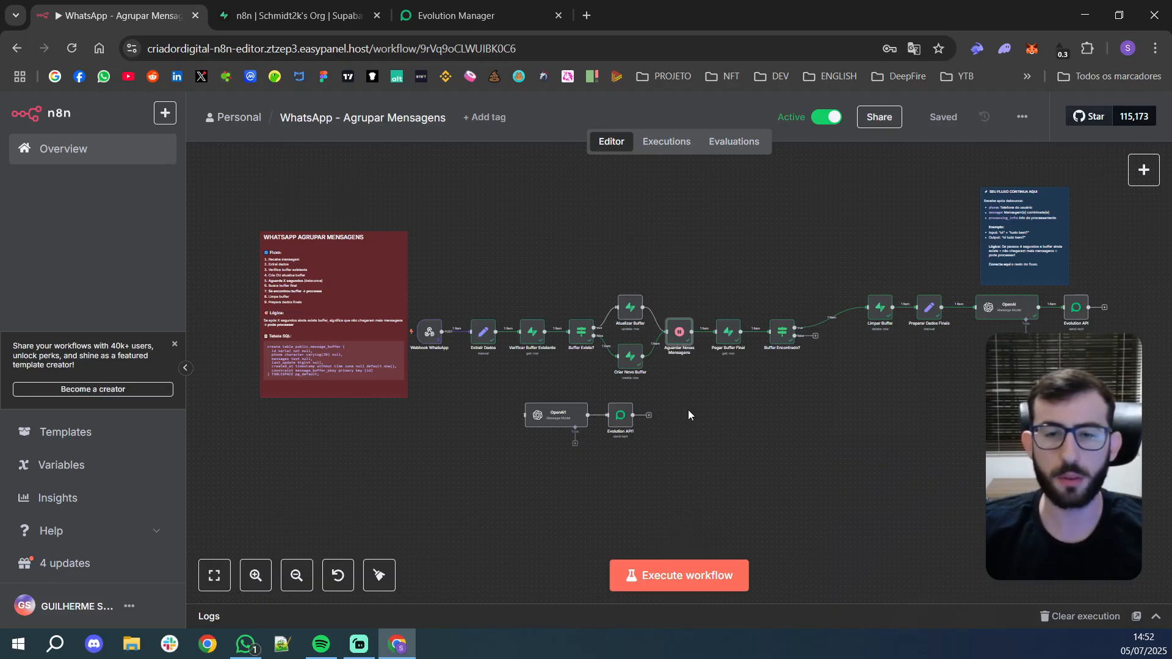
left_click_drag(788, 431, 770, 413)
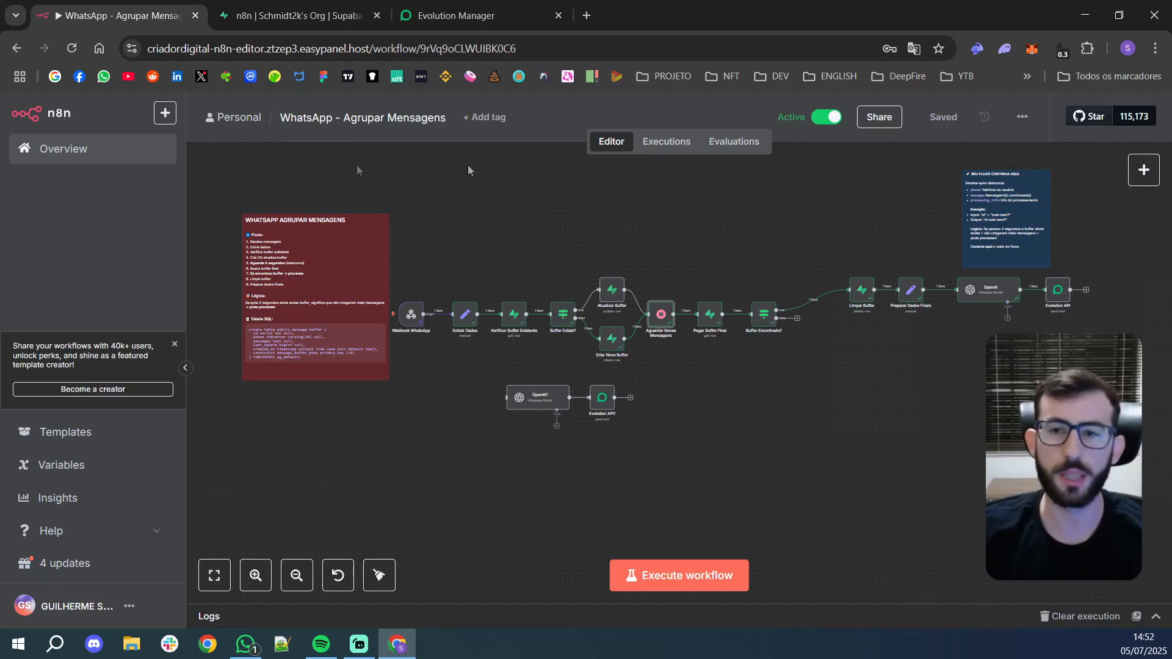
mouse_move(743, 247)
left_mouse_down()
mouse_move(751, 254)
mouse_move(739, 257)
left_mouse_up()
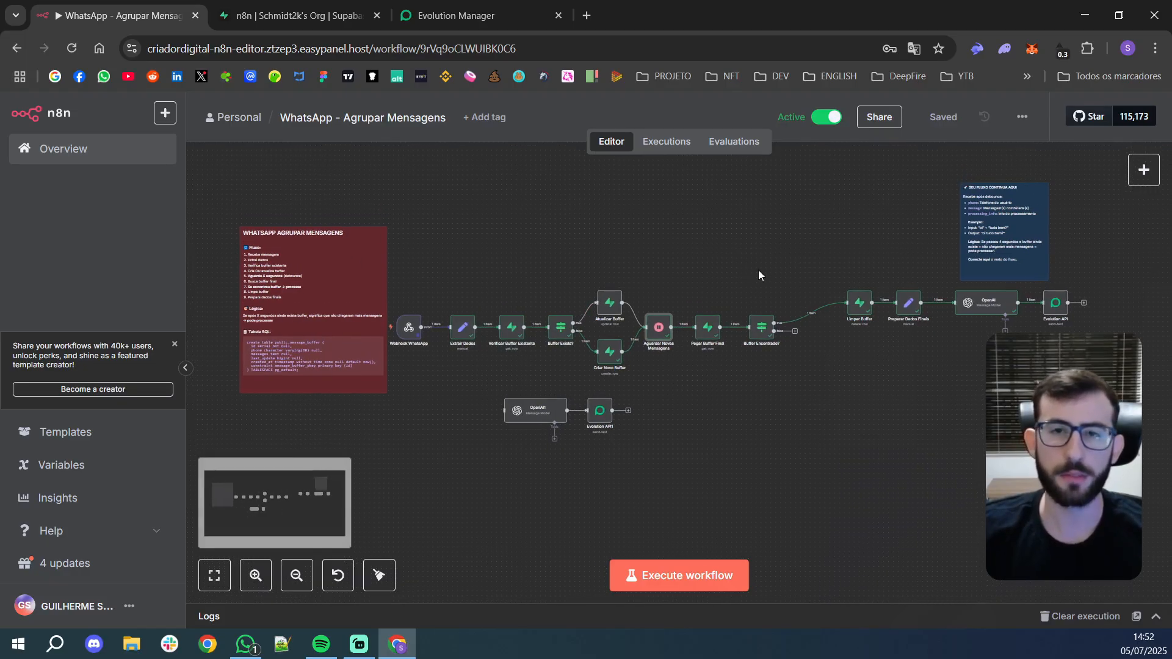